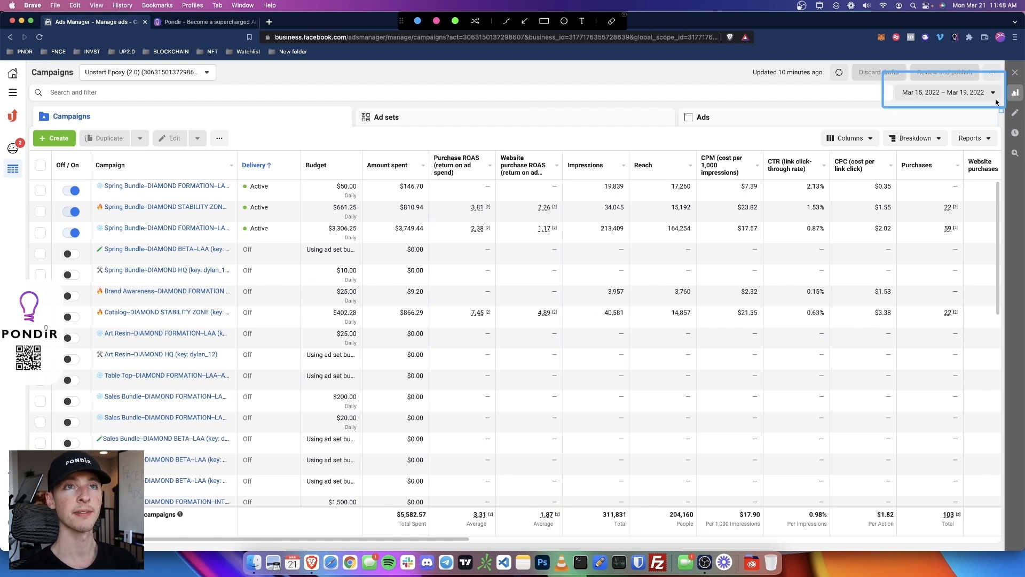
Step: Outline the two active Spring Bundle purchase campaigns, the total spend and ROAS, and both ROAS columns for review, and clear the markings
mouse_move(25, 192)
left_mouse_down()
mouse_move(42, 205)
mouse_move(221, 229)
mouse_move(504, 239)
left_mouse_up()
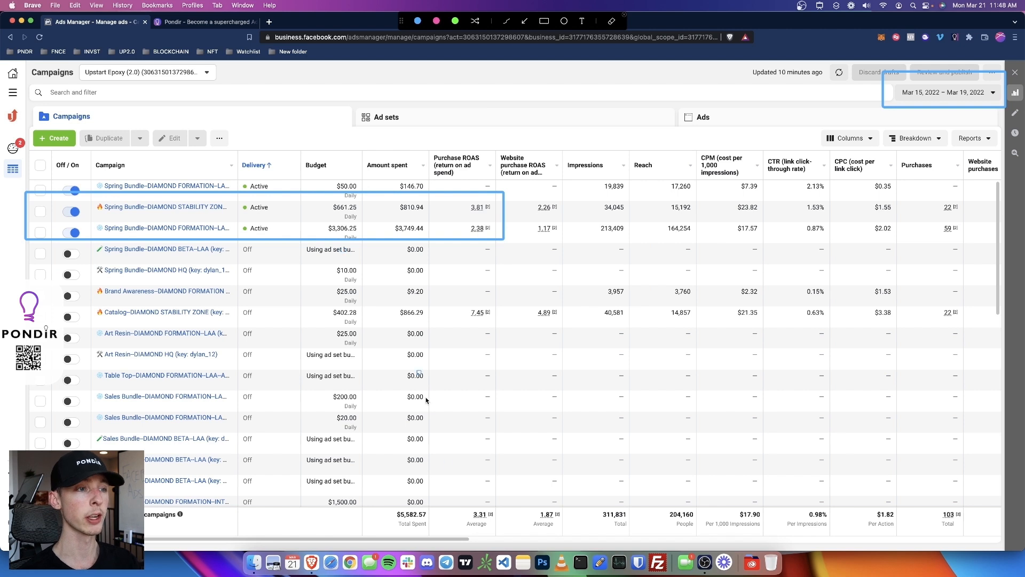
left_click_drag(352, 503, 505, 534)
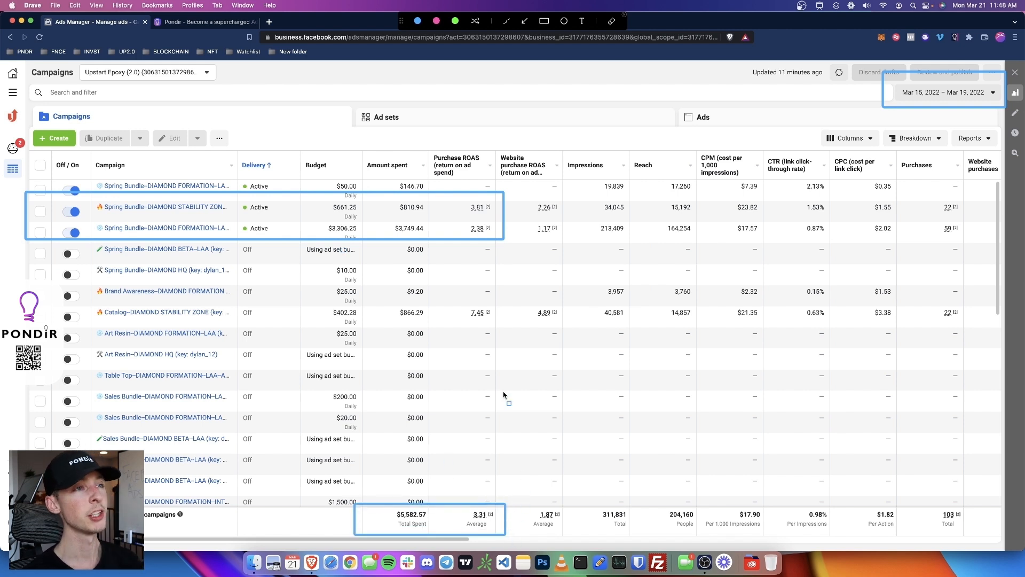
left_click_drag(493, 147, 564, 182)
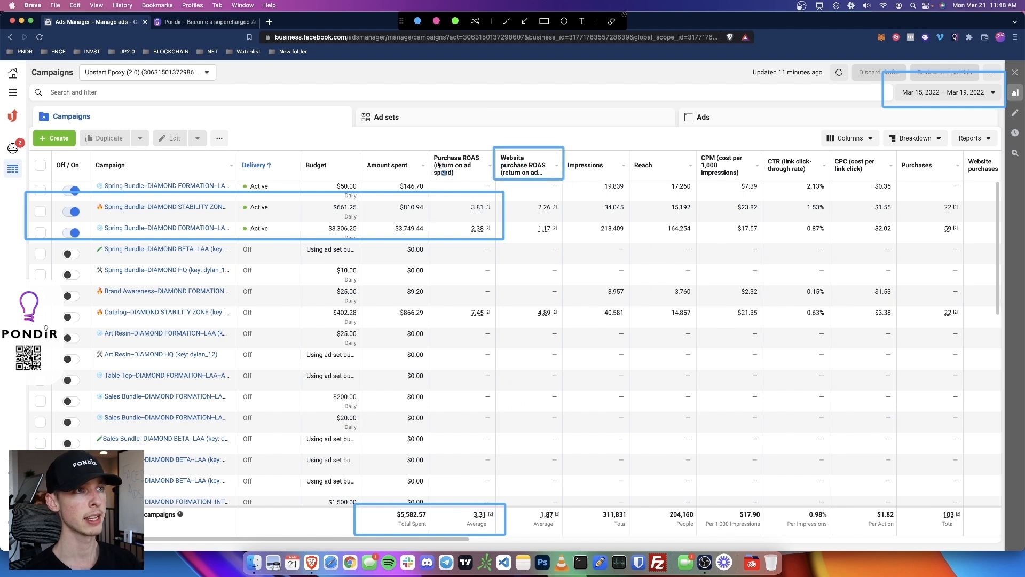
mouse_move(427, 151)
left_mouse_down()
mouse_move(502, 176)
mouse_move(494, 182)
left_mouse_up()
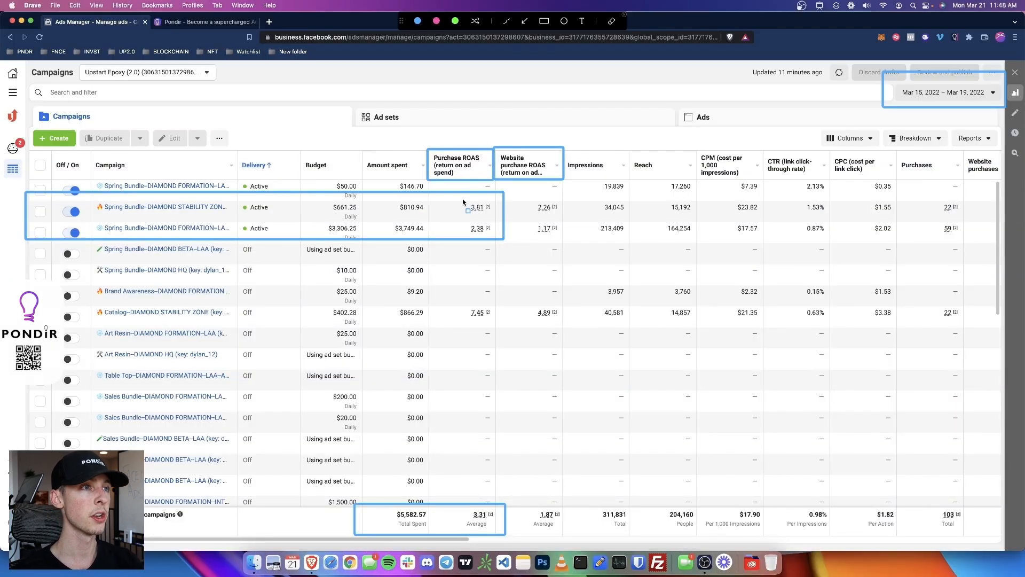
left_click_drag(429, 193, 565, 239)
key("Escape")
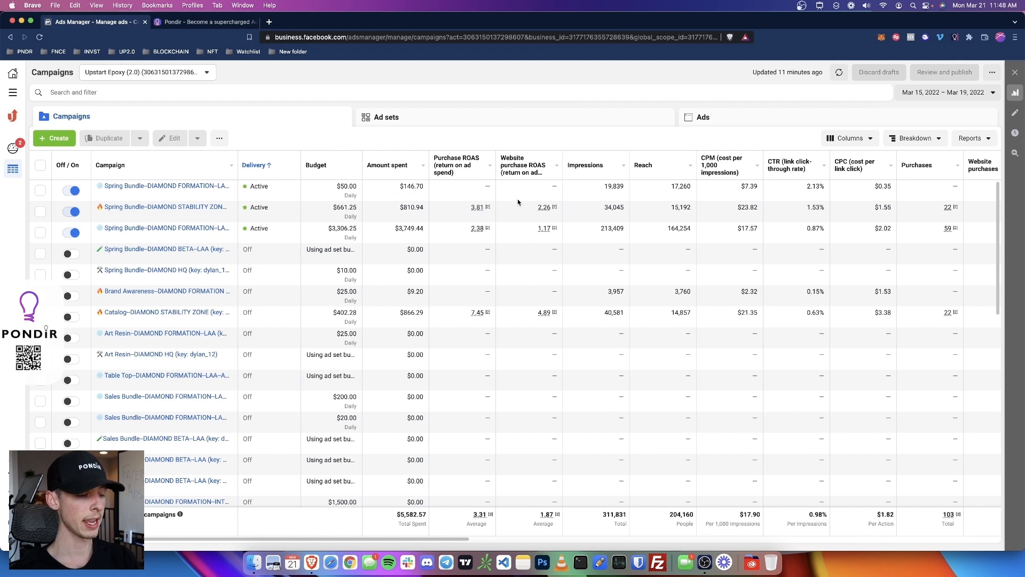
Step: Box the website and overall purchase ROAS values of the two active Spring Bundle campaigns and their averages for comparison, and clear the boxes
key("ctrl+a")
left_click_drag(492, 191, 564, 239)
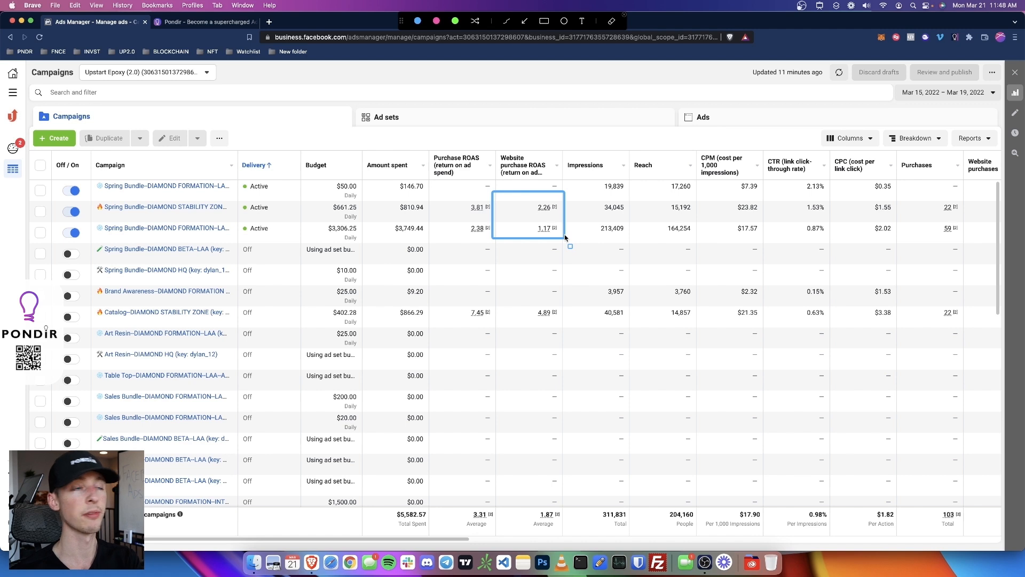
left_click_drag(426, 193, 494, 239)
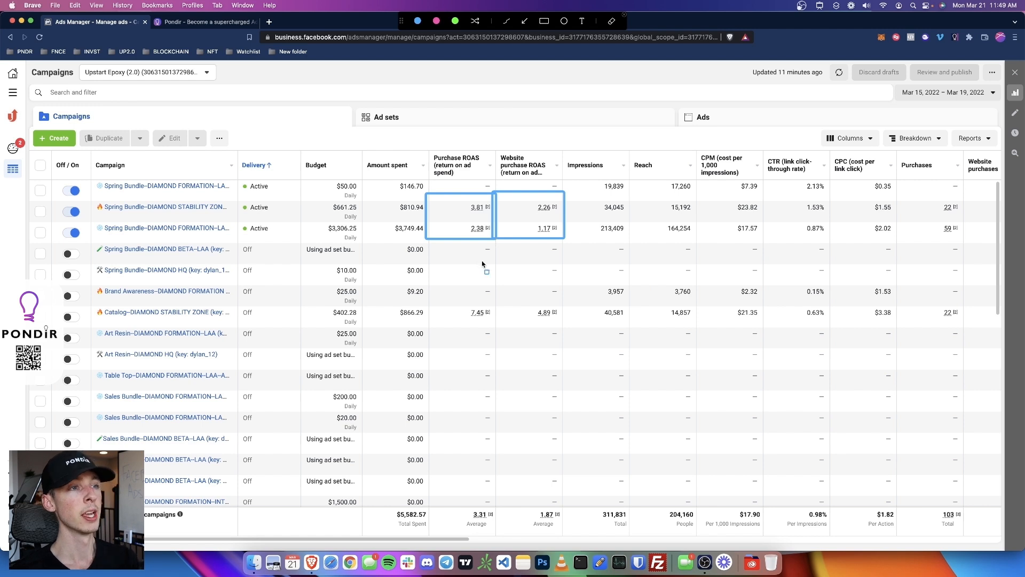
left_click_drag(446, 503, 562, 532)
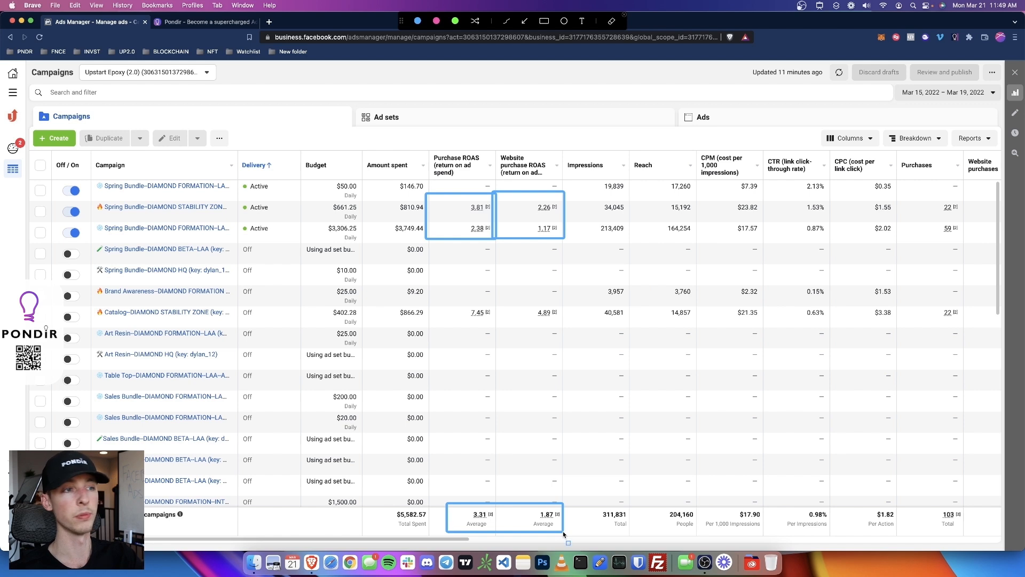
key("Escape")
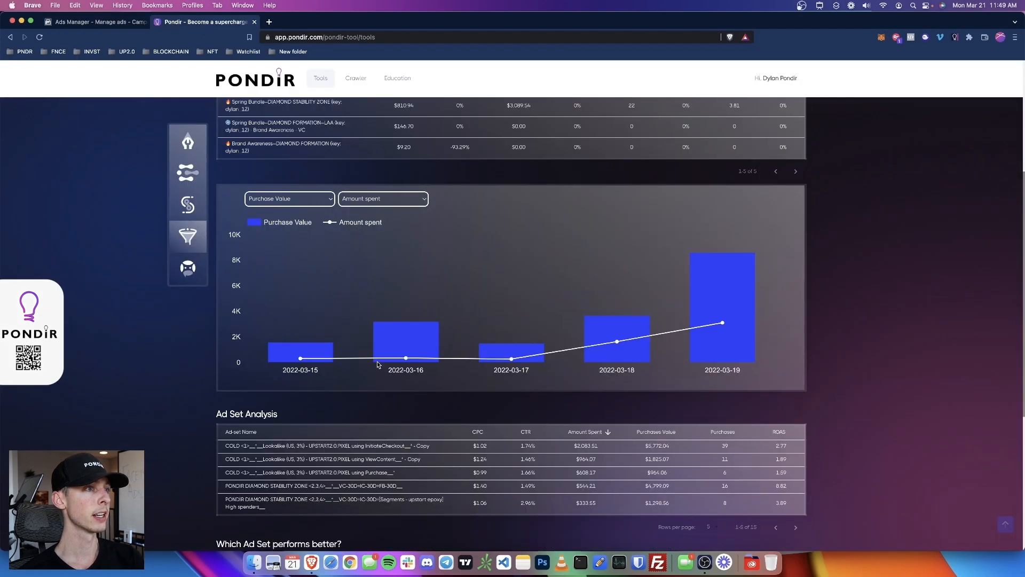
Step: Examine the daily purchase value and amount spent from March 15 to 19, 2022 in the Pondir chart
scroll(311, 287, "up", 5)
scroll(321, 415, "down", 2)
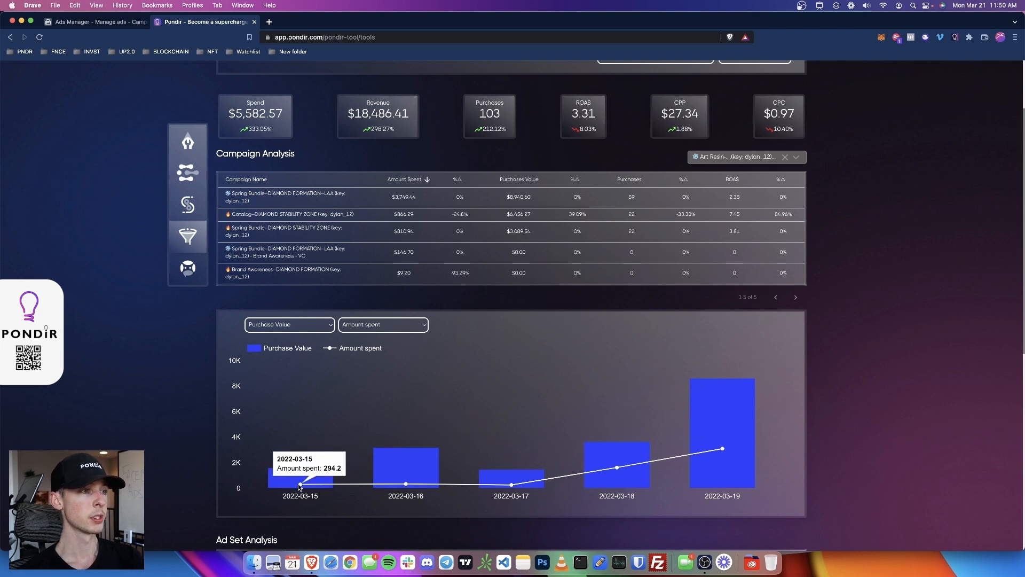
mouse_move(410, 482)
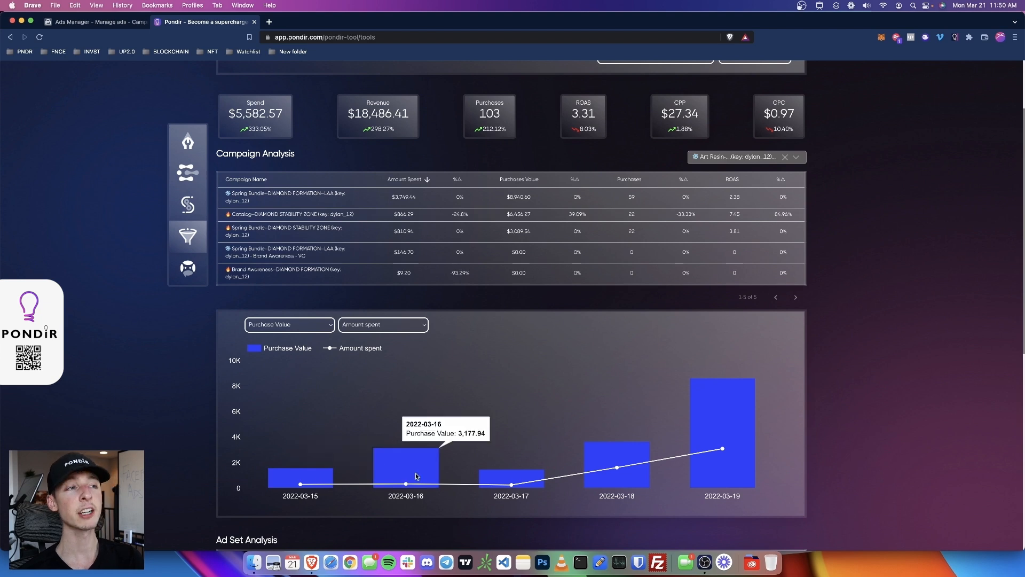
mouse_move(639, 472)
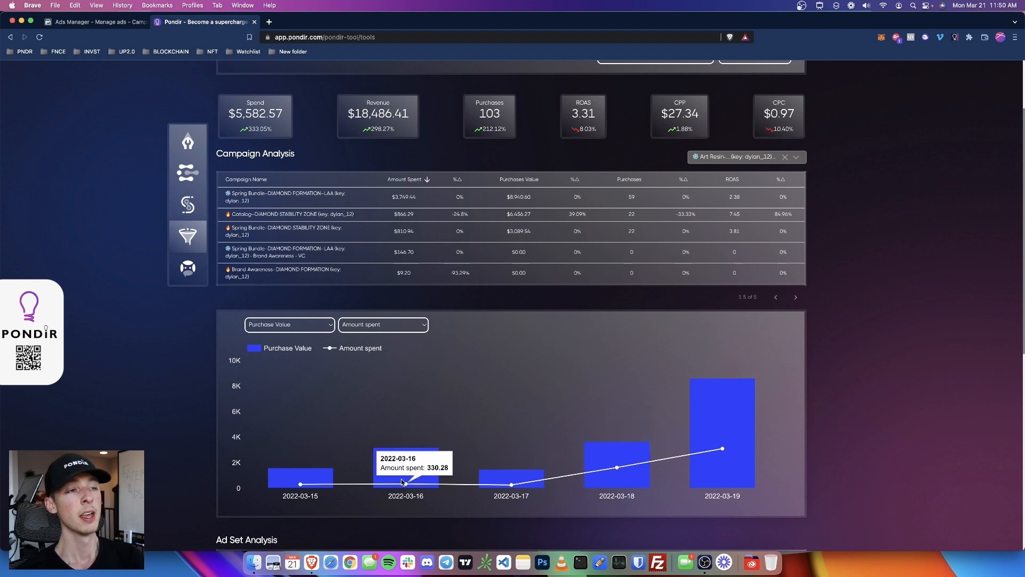
mouse_move(515, 483)
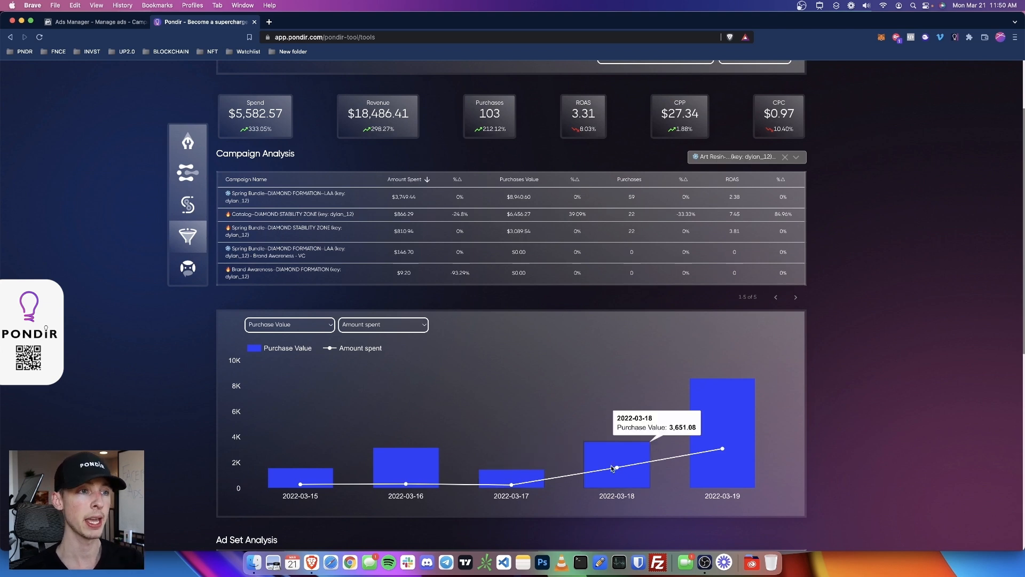
mouse_move(721, 450)
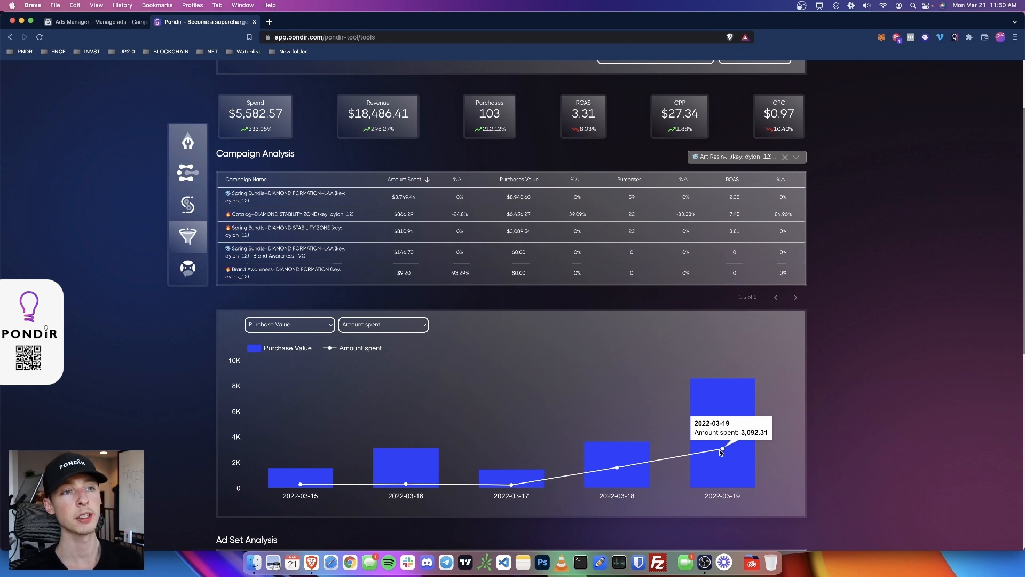
mouse_move(720, 429)
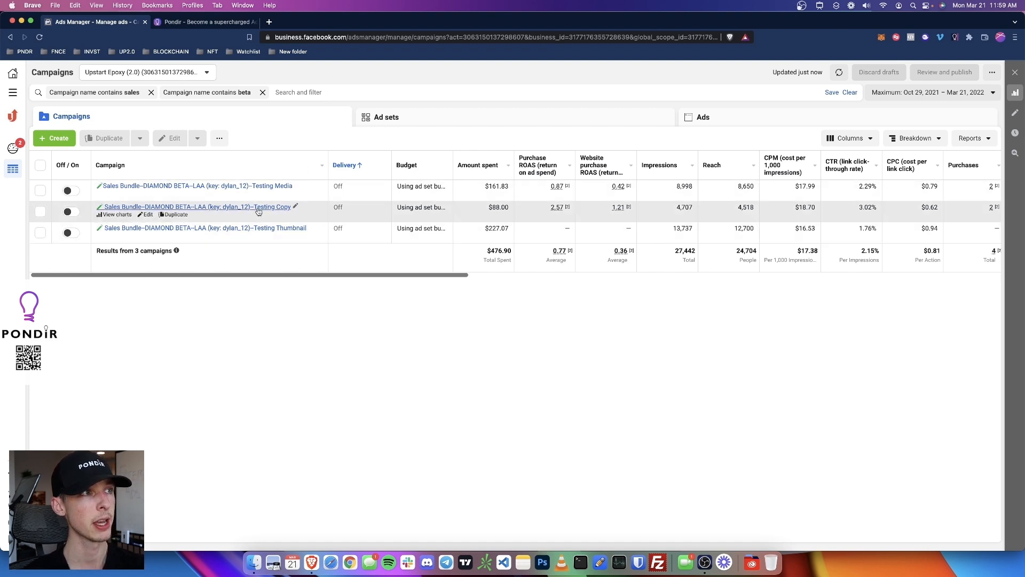
Step: Open the ads of the Testing Thumbnail campaign and outline their thumbnails and link click-through rates for comparison
left_click(289, 231)
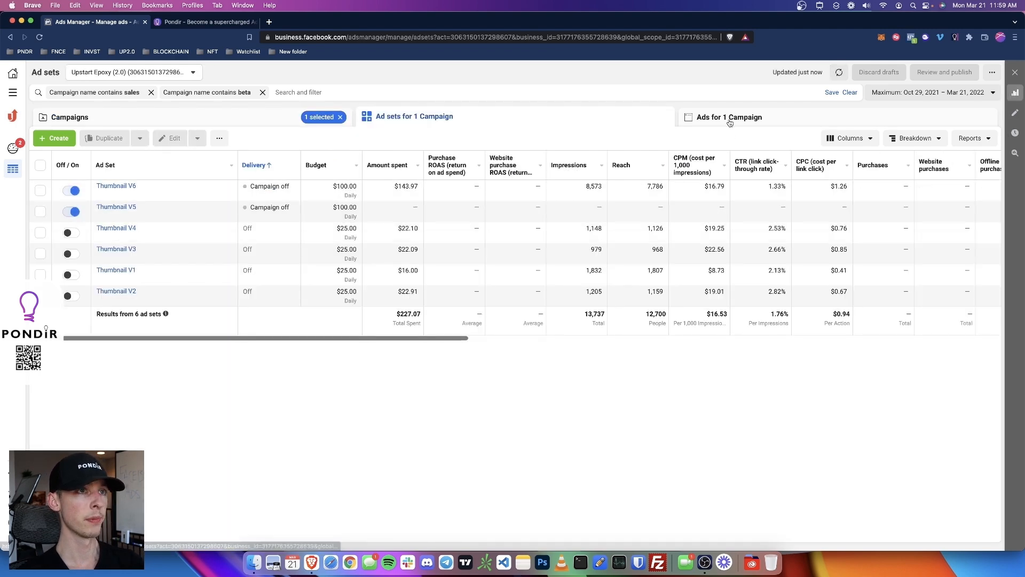
left_click(729, 118)
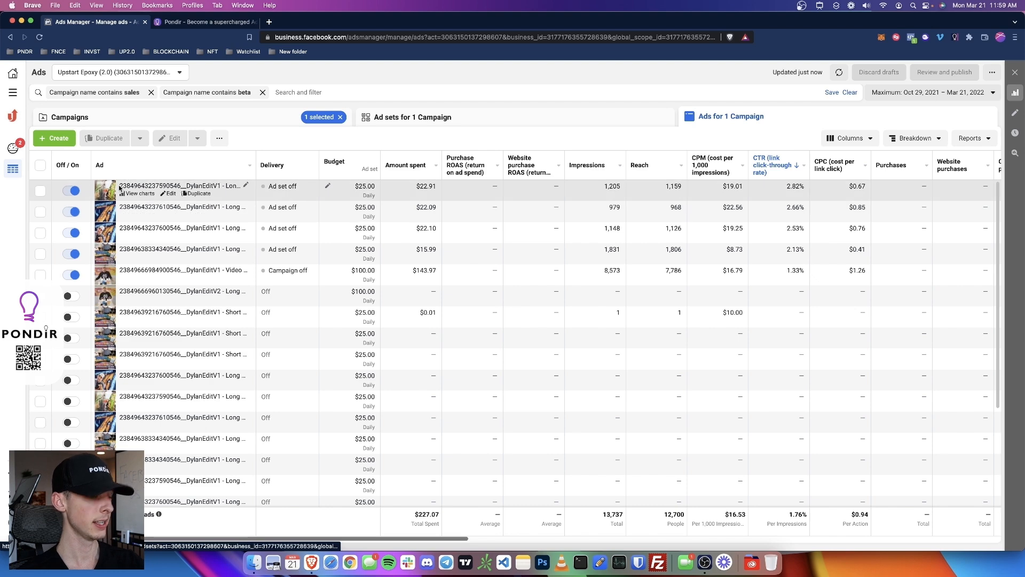
key("ctrl+a")
mouse_move(73, 132)
left_mouse_down()
mouse_move(107, 205)
mouse_move(124, 528)
left_mouse_up()
left_click_drag(746, 146, 813, 300)
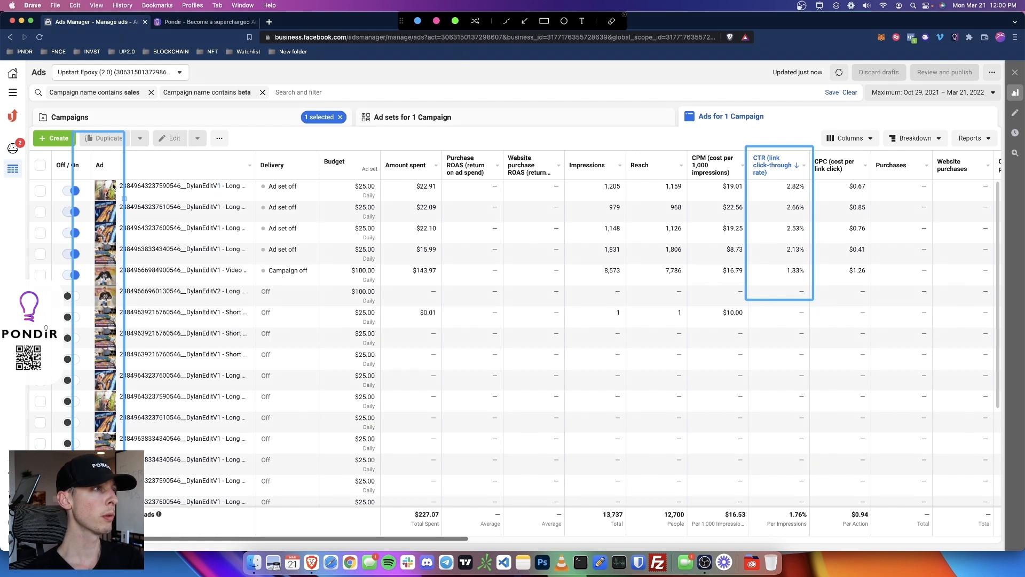
key("Escape")
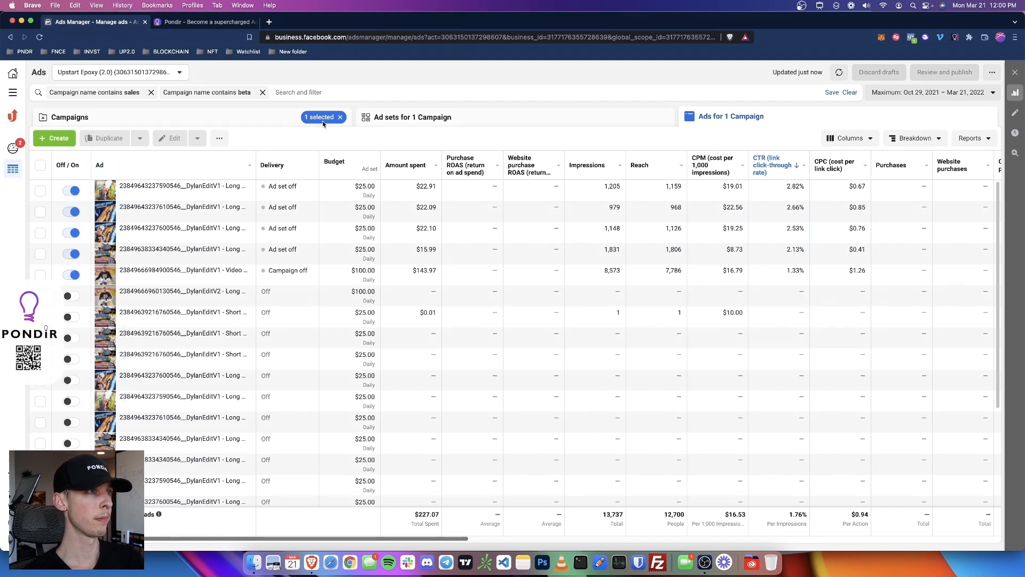
Step: Open the ads of the Testing Media campaign and outline the first ad's link click-through rate for review
left_click(281, 117)
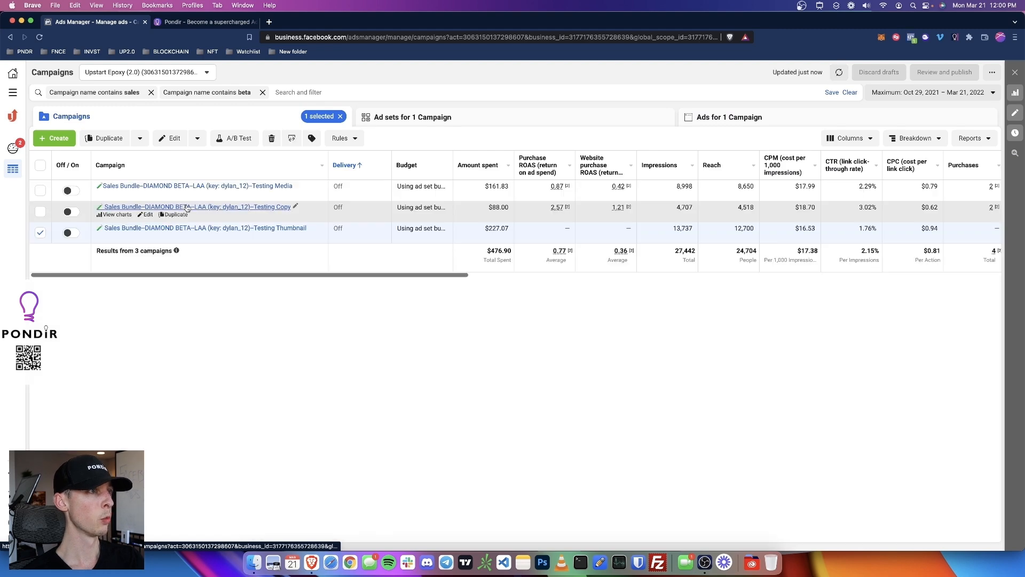
left_click(203, 186)
left_click(794, 130)
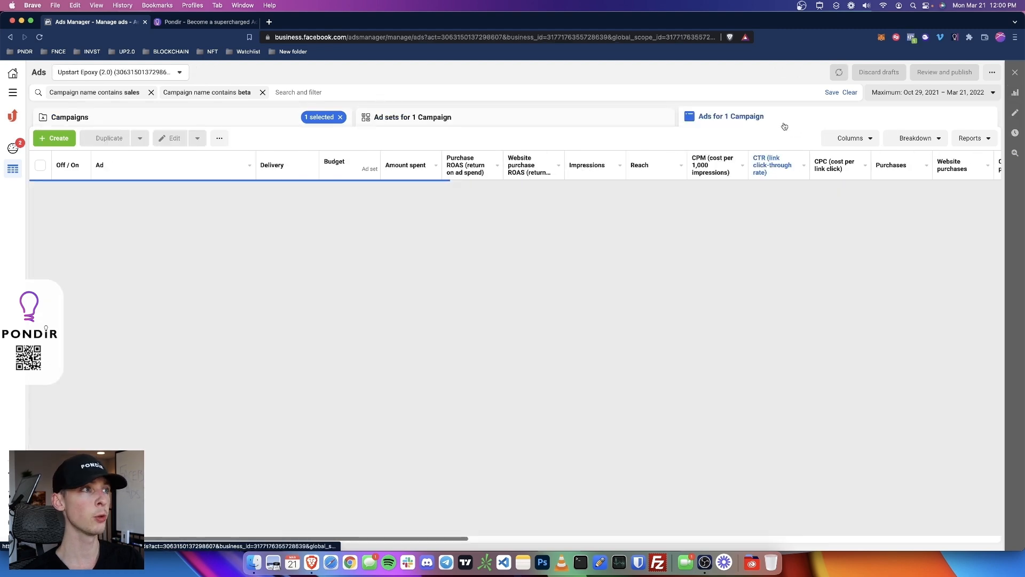
key("super+shift+a")
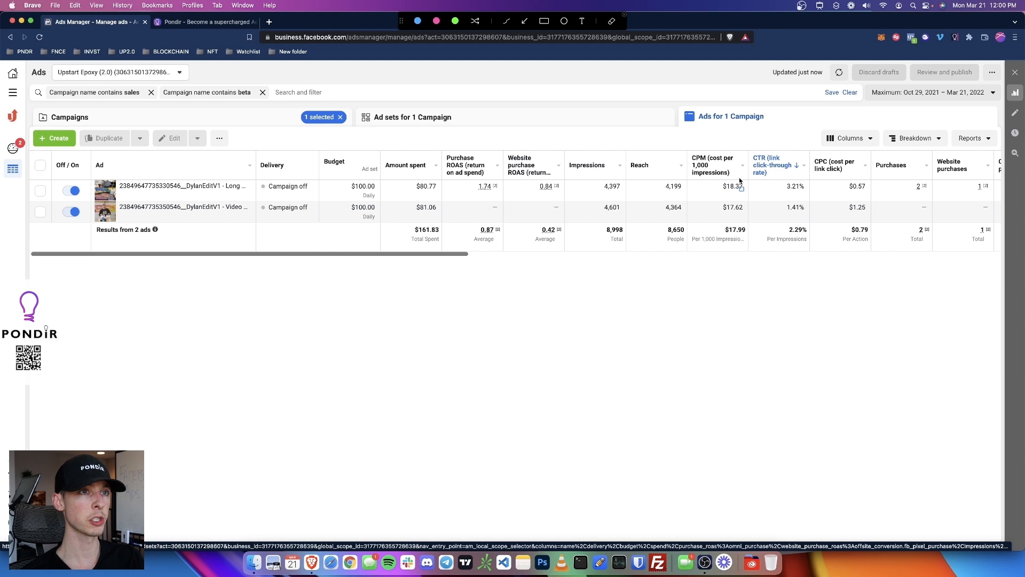
left_click_drag(749, 148, 811, 202)
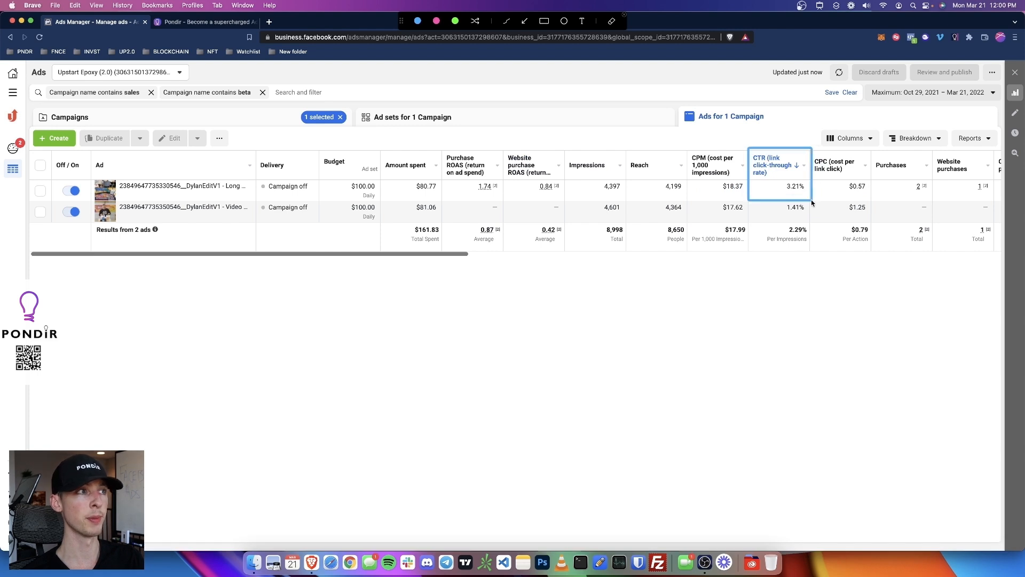
key("Escape")
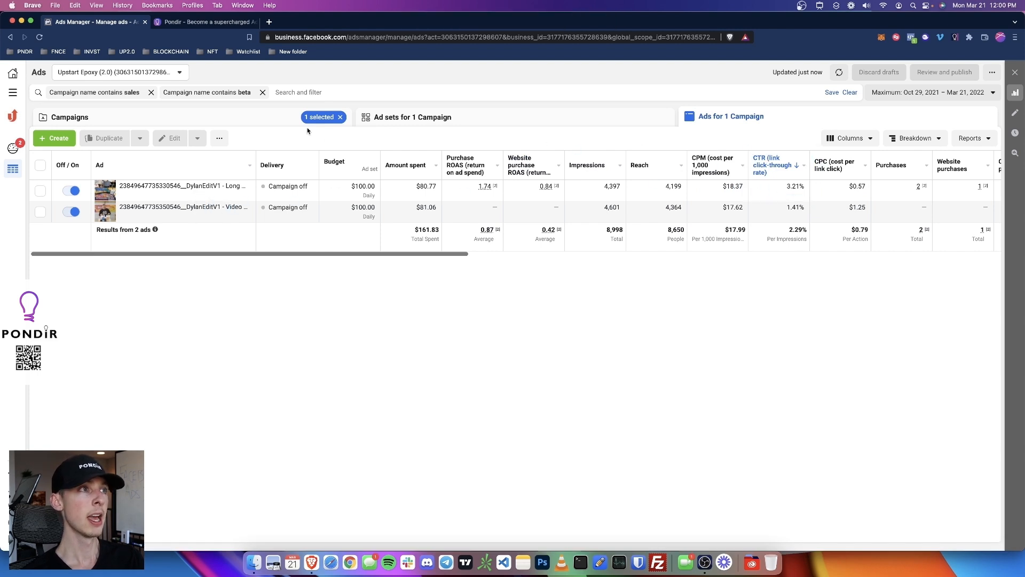
Step: View the ad sets of the Testing Media campaign and the ads of the Testing Copy campaign
left_click(382, 118)
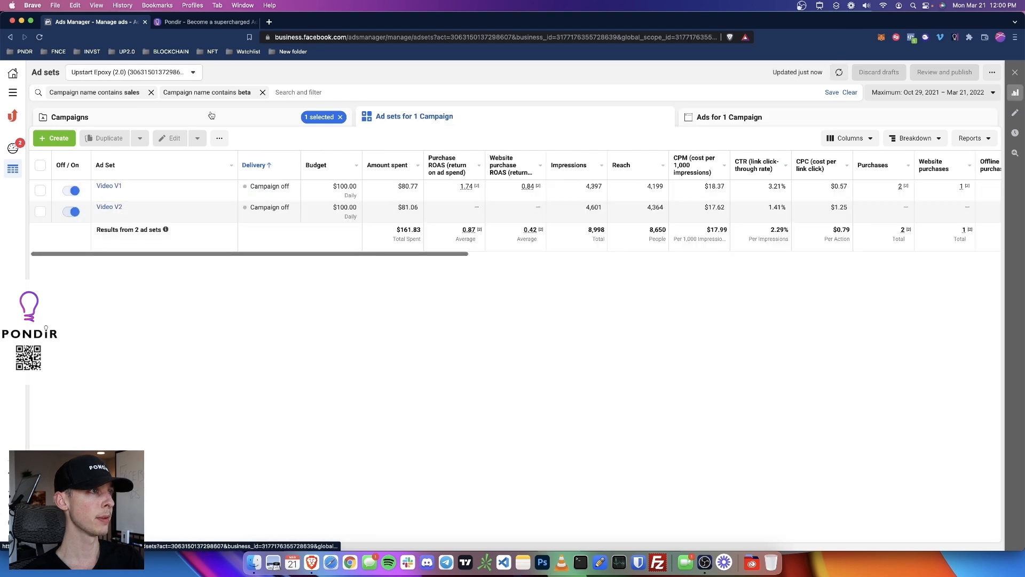
left_click(209, 116)
left_click(135, 204)
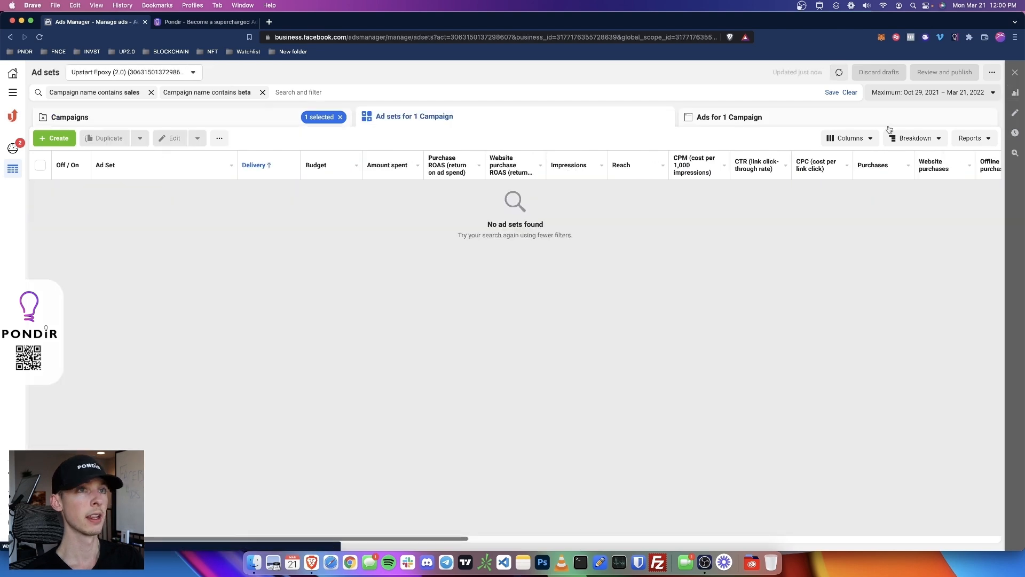
left_click(834, 120)
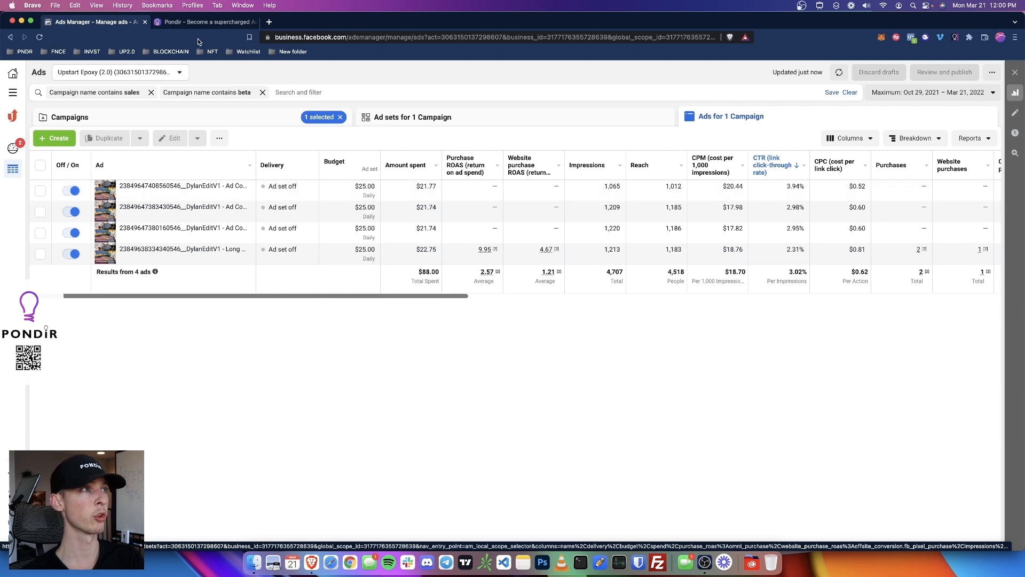
Step: Switch to Pondir's Ad Visualization, open the tree to the Ad level and highlight overperforming items
key("ctrl+Tab")
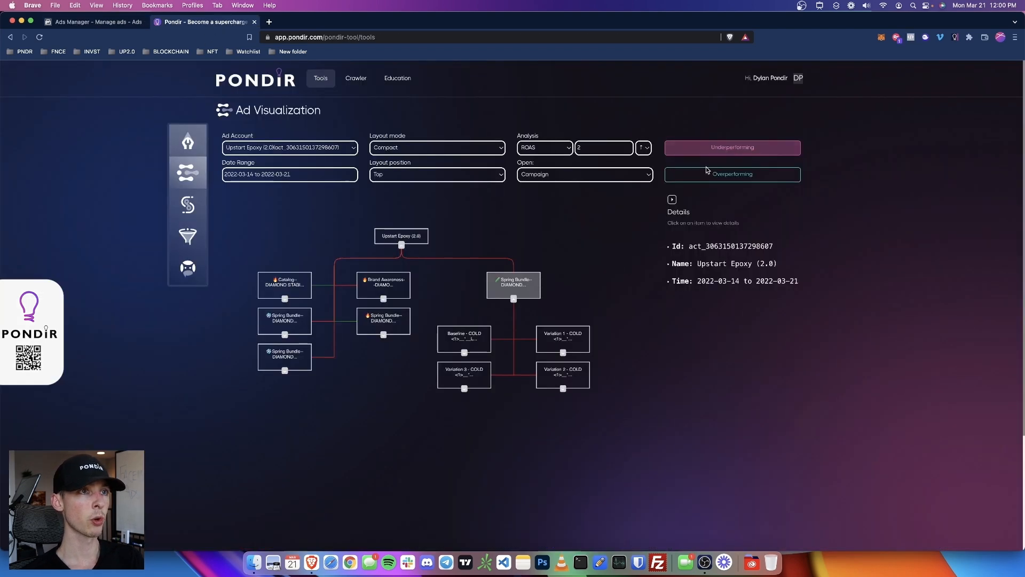
left_click(598, 175)
left_click(553, 195)
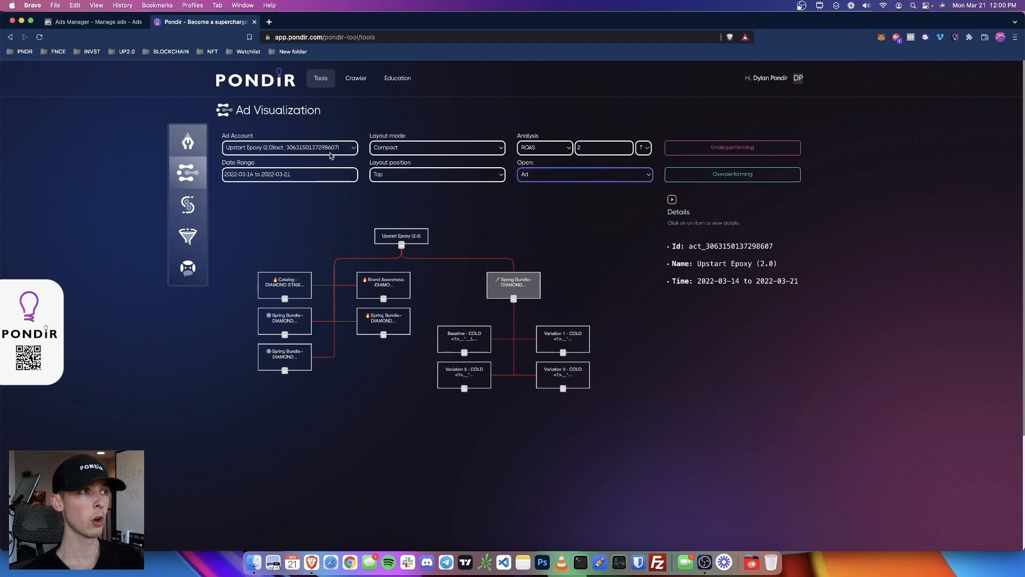
left_click(716, 180)
Step: Inspect the performance details and previews of the two SpringEditV2 ads in the same COLD Lookalike ad set
left_click(379, 411)
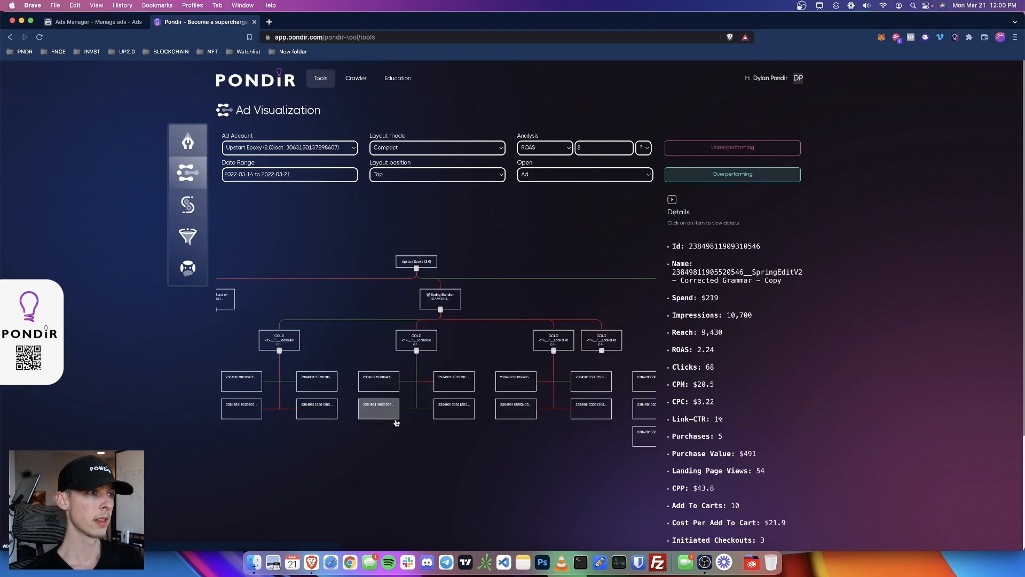
scroll(543, 374, "down", 5)
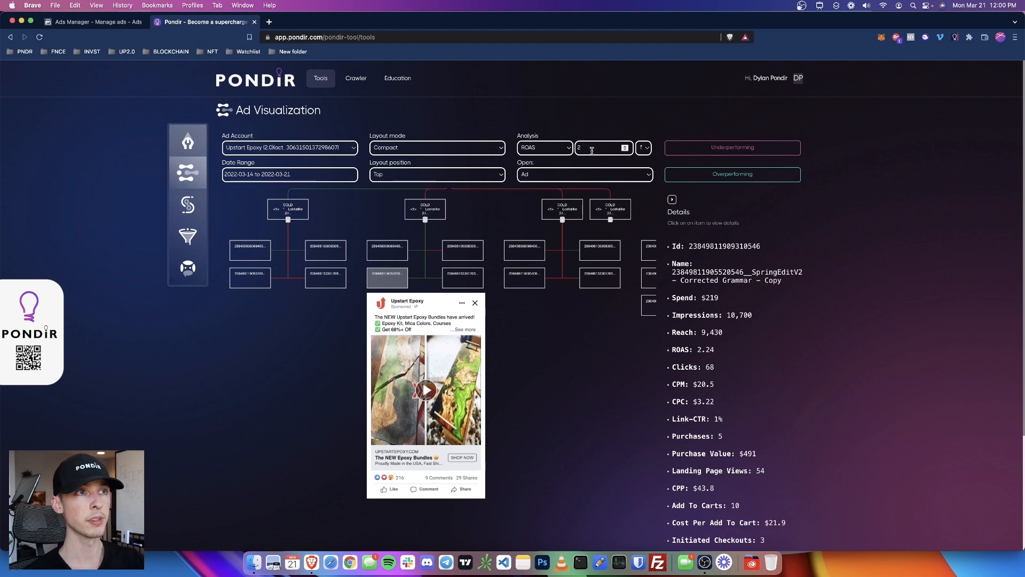
left_click(395, 248)
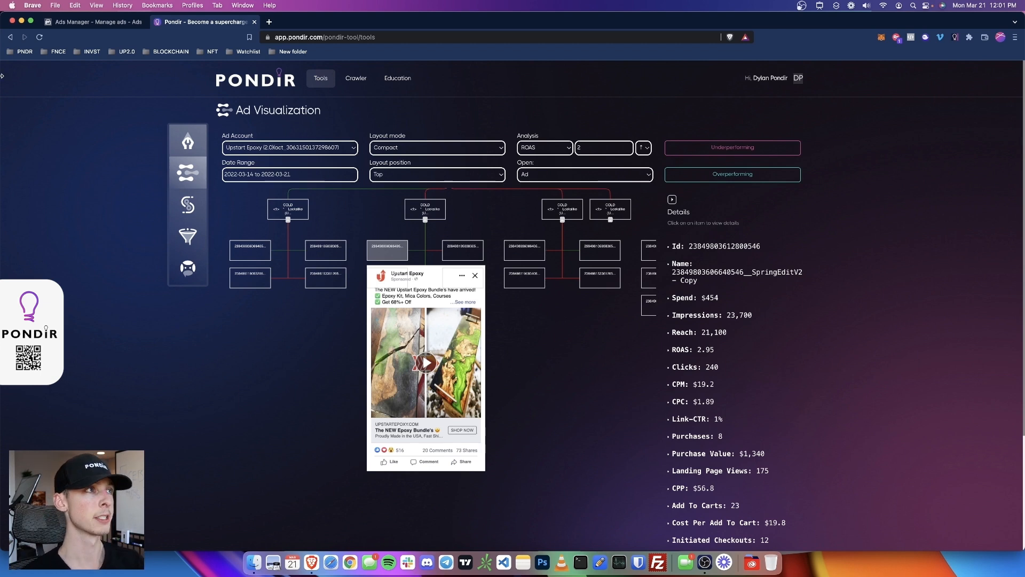
Step: Switch to Ads Manager and create a new Auction campaign with the Conversions objective
left_click(93, 22)
left_click(290, 120)
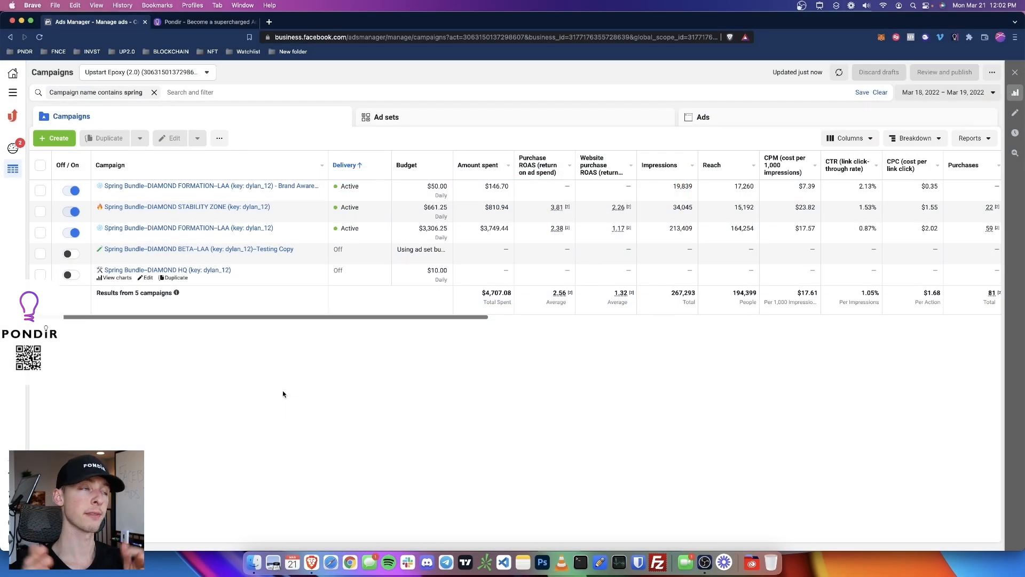
left_click(60, 140)
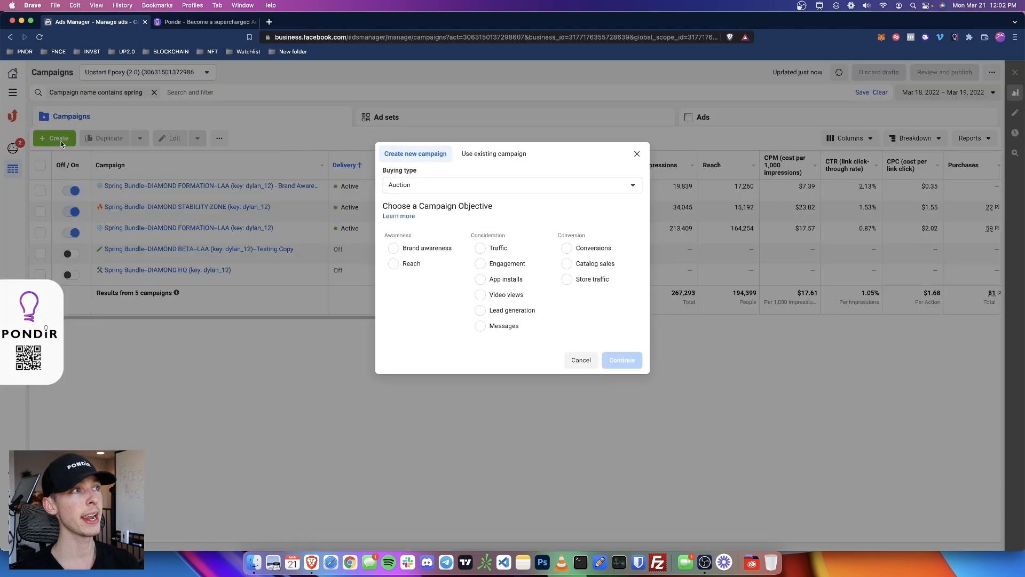
left_click(586, 248)
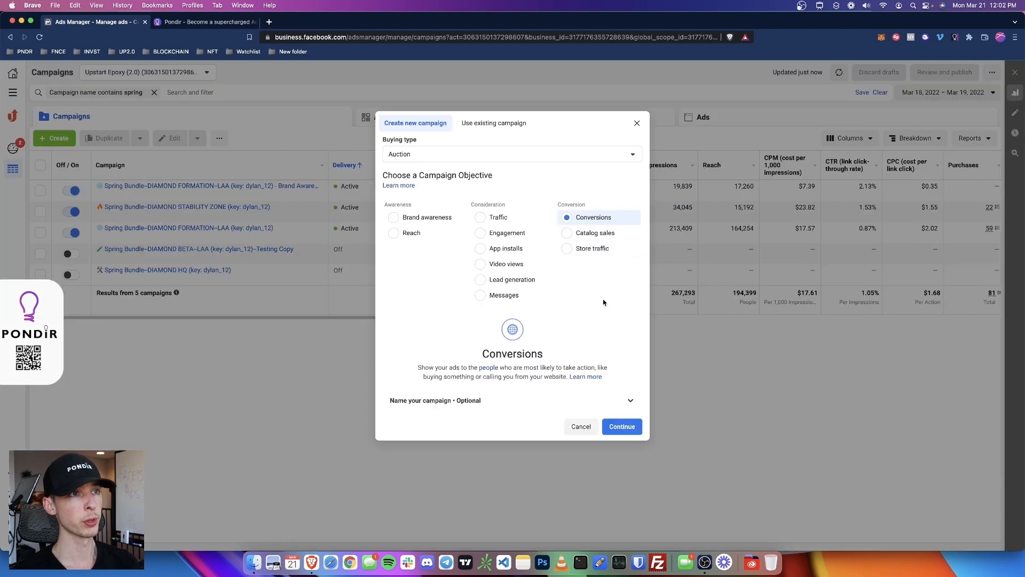
left_click(621, 426)
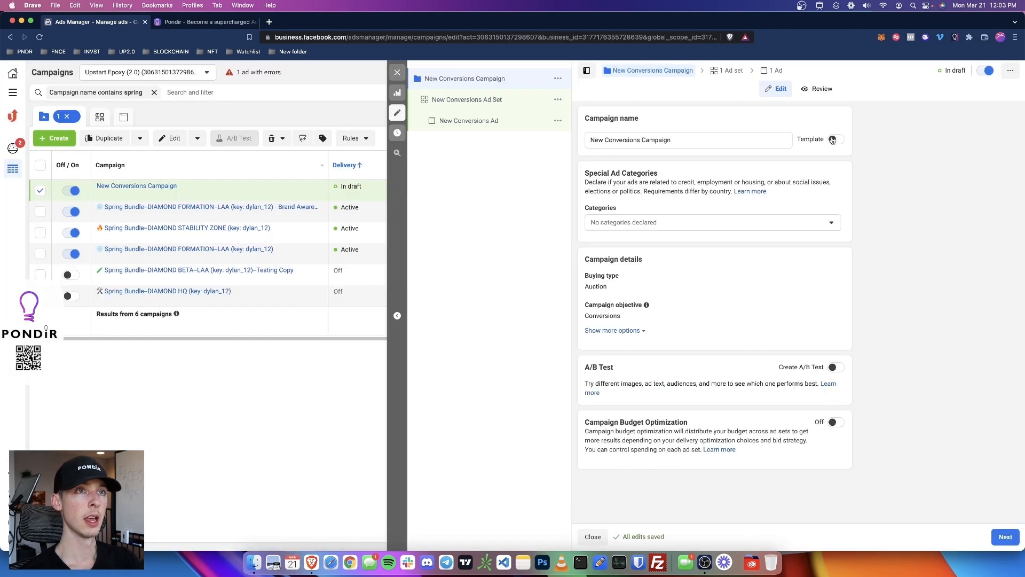
Step: Name the new campaign after the existing Spring Bundle DIAMOND BETA–LAA Testing Copy campaign, adding "V2 (03/21)" at the end
left_click(833, 139)
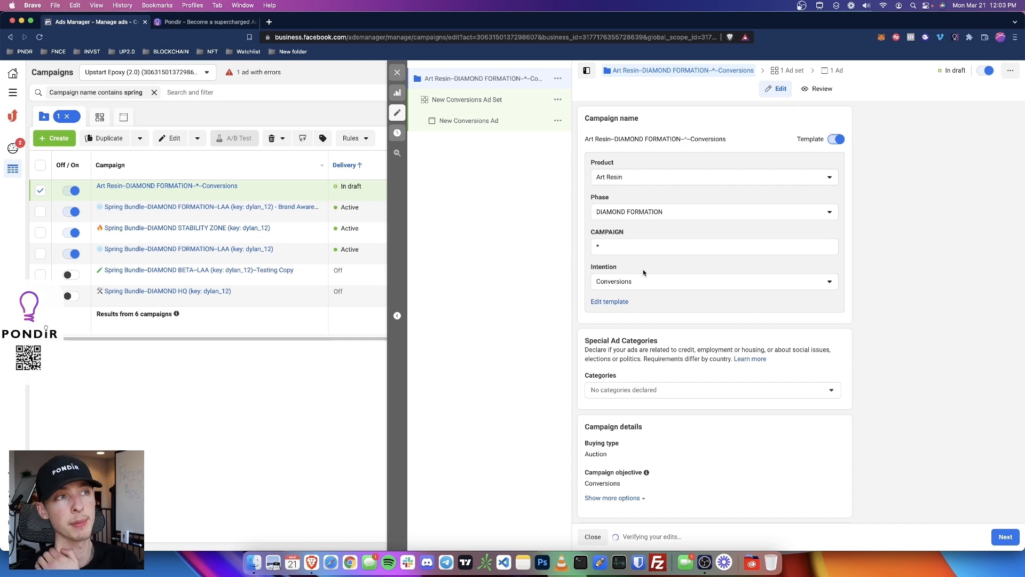
left_click(835, 140)
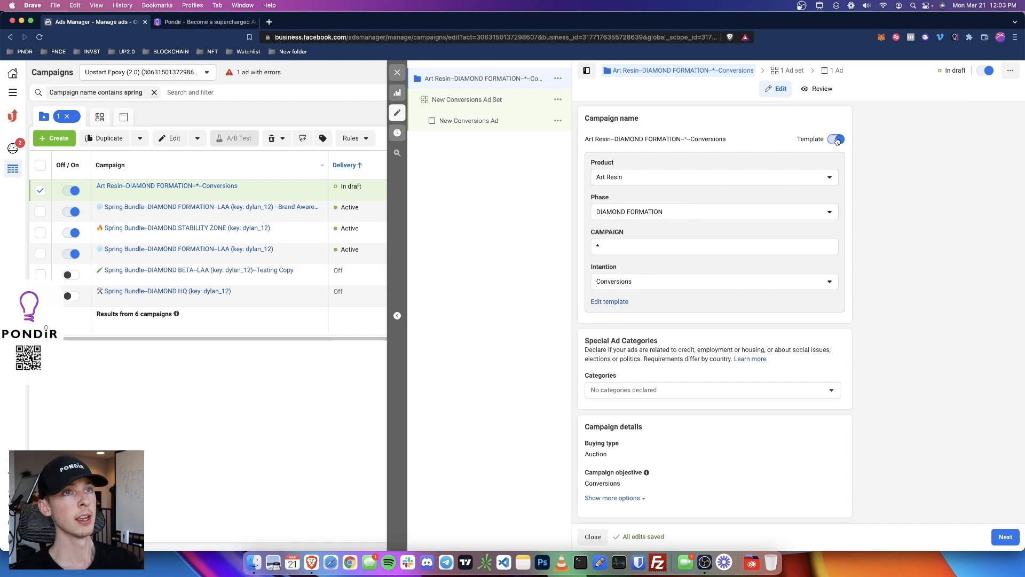
left_click(673, 143)
key("super+a")
type("✏️ Spring Bundle–DIAMOND BETA–LAA (key: dylan_12)–Testing Copy")
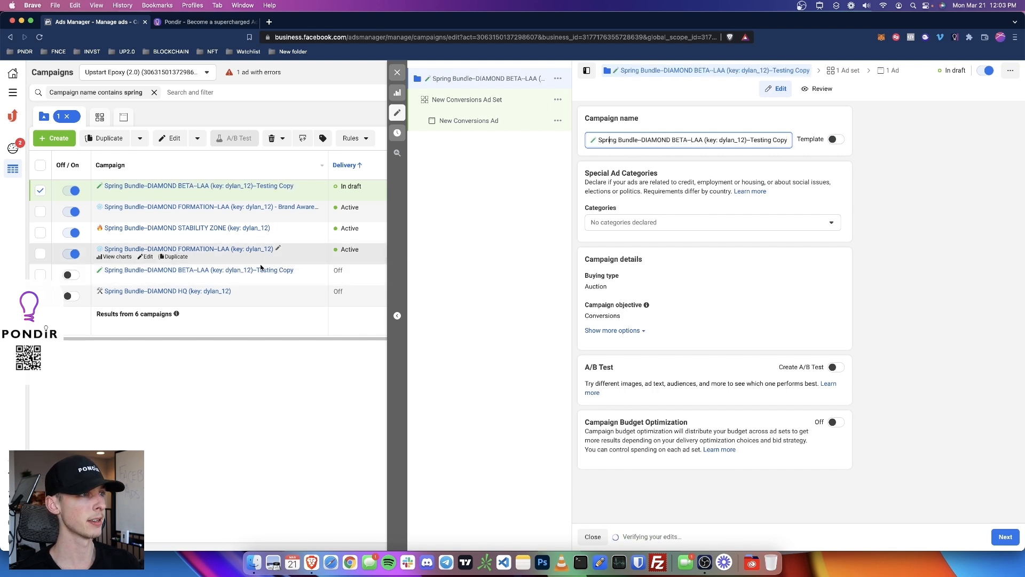
left_click_drag(718, 139, 802, 145)
left_click(784, 139)
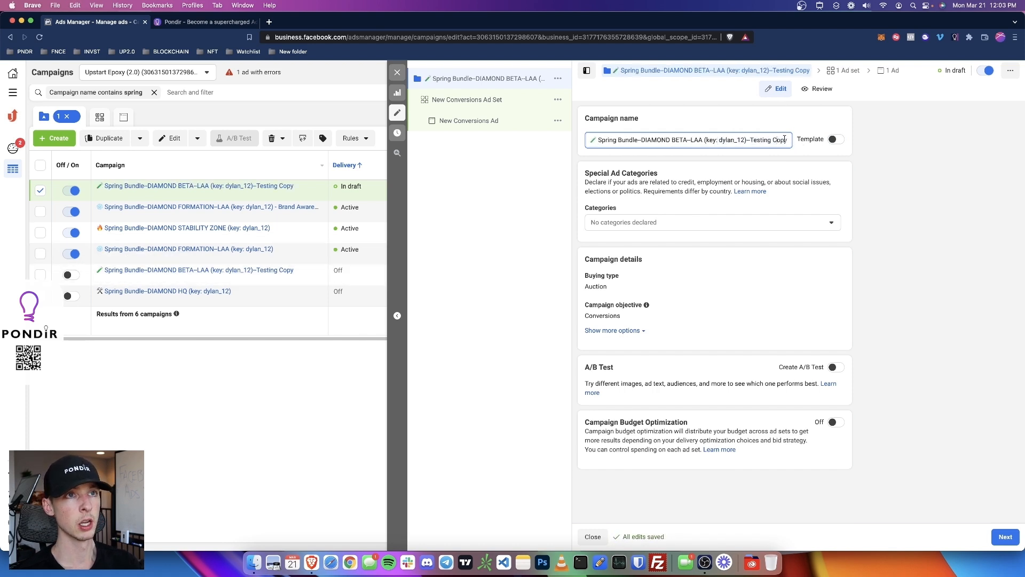
type("V")
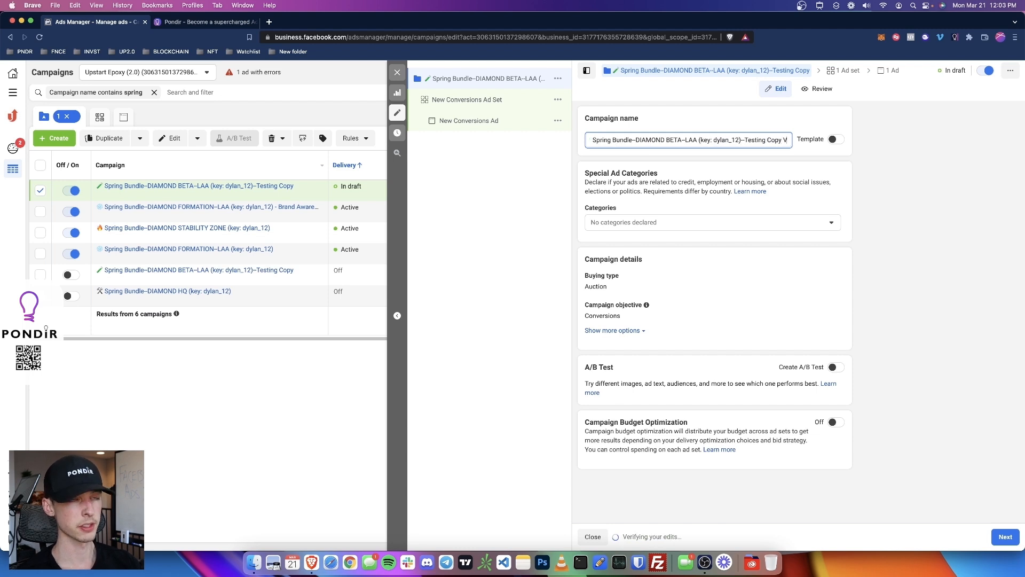
type("2 (03/21)")
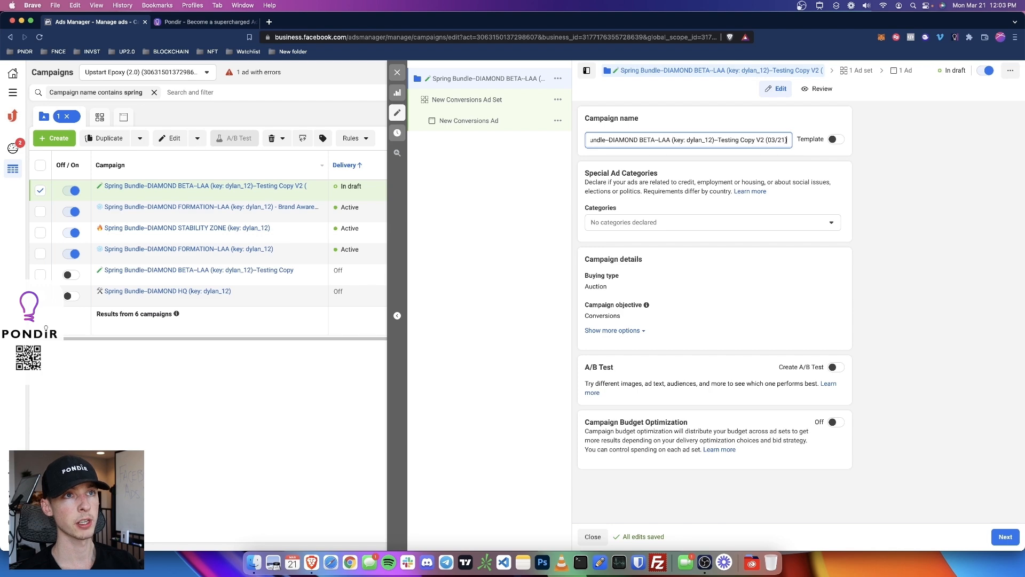
left_click(937, 149)
Step: Open the new campaign's ad set and set its daily budget to $25
left_click(461, 100)
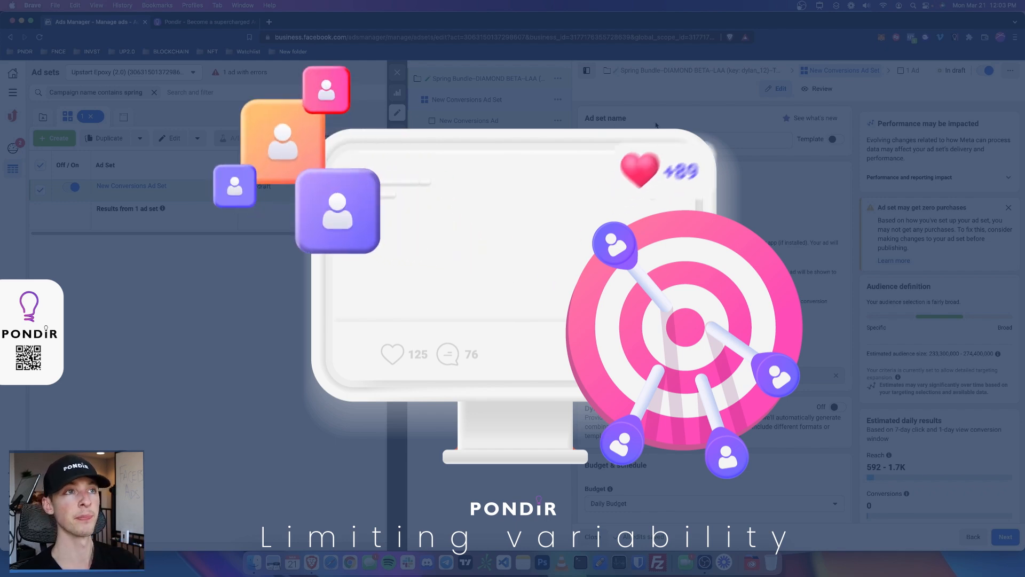
scroll(662, 216, "down", 6)
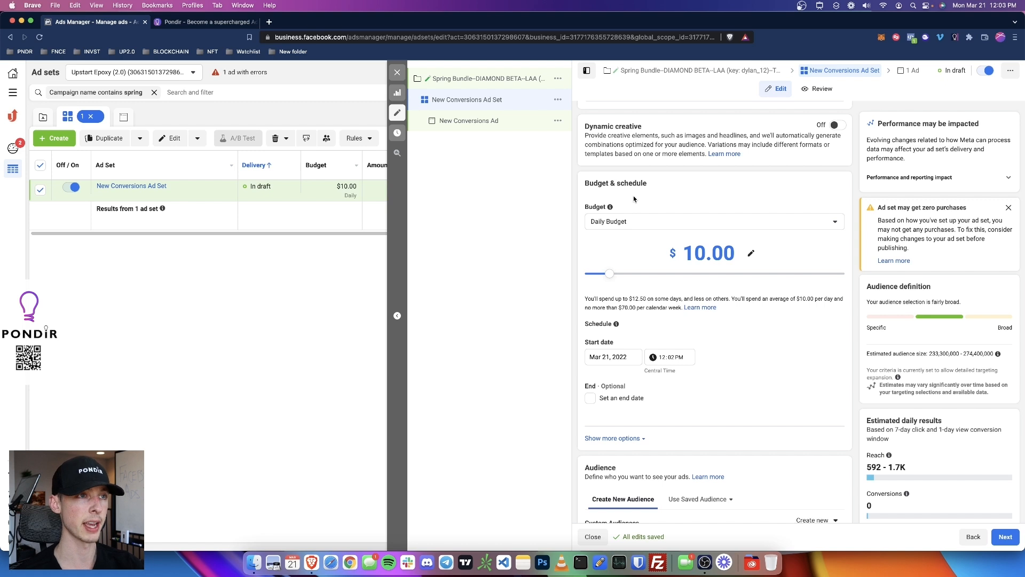
left_click(751, 252)
double_click(711, 256)
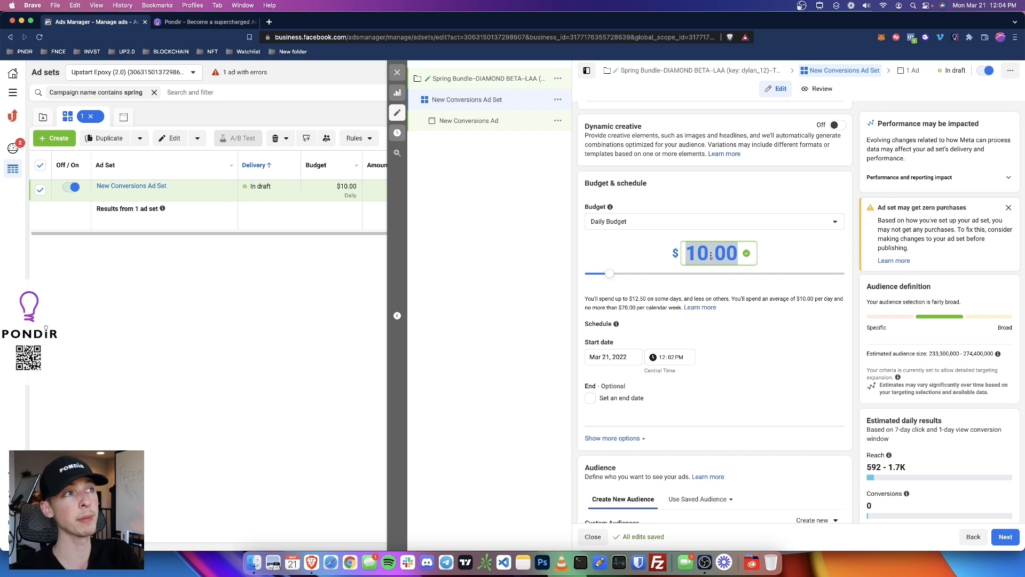
type("25")
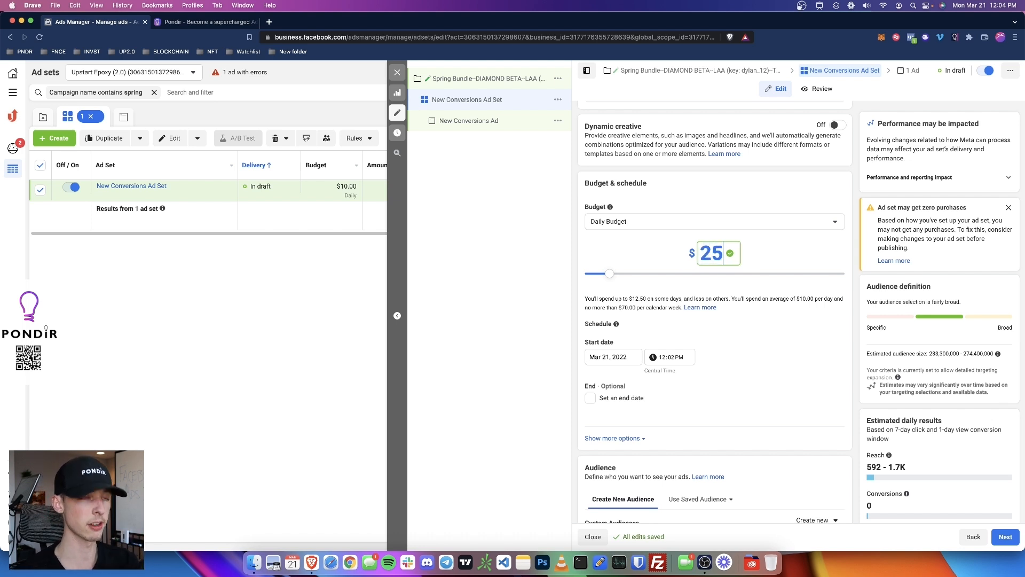
left_click(672, 255)
scroll(646, 255, "down", 5)
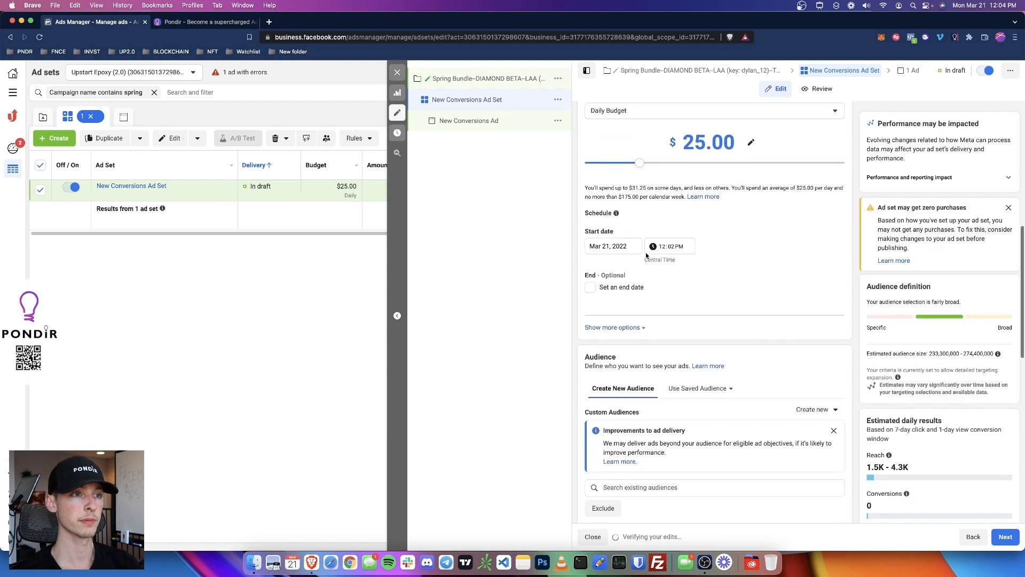
scroll(646, 255, "down", 2)
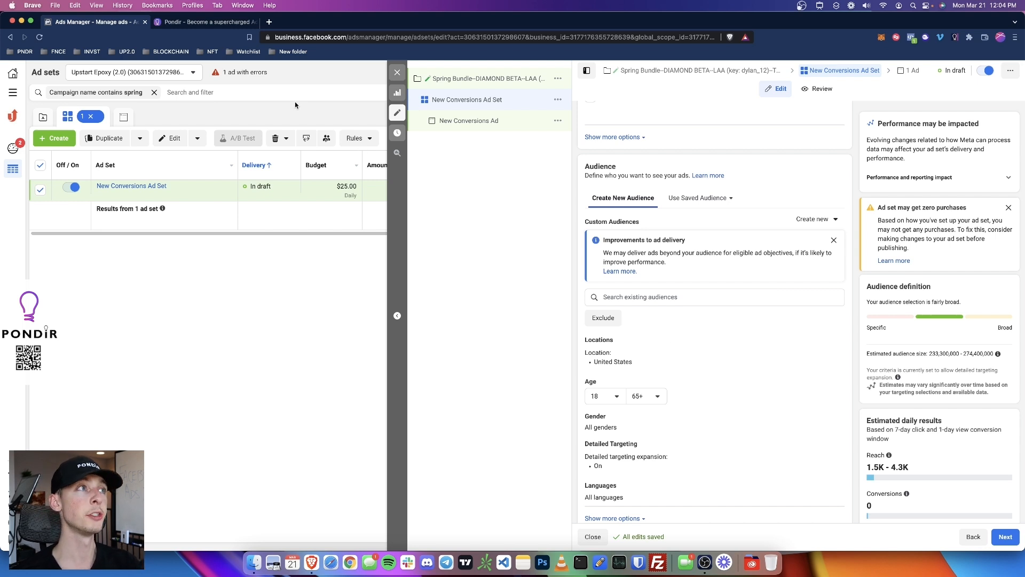
Step: Switch to Pondir's Ad Visualization, open the tree to the Adset level and highlight items overperforming a ROAS of 2.5
left_click(205, 22)
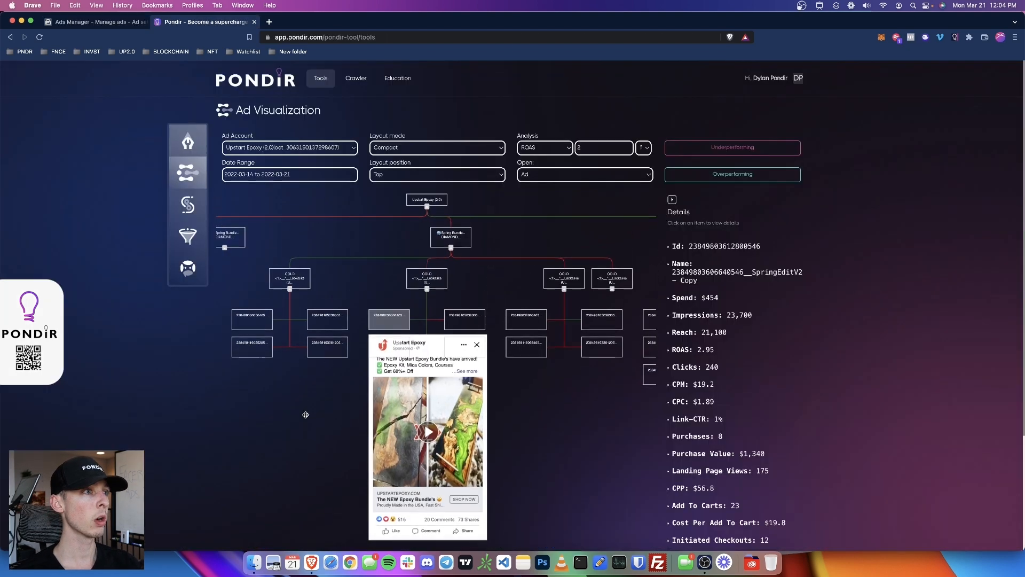
scroll(284, 401, "down", 1)
left_click(537, 173)
left_click(534, 164)
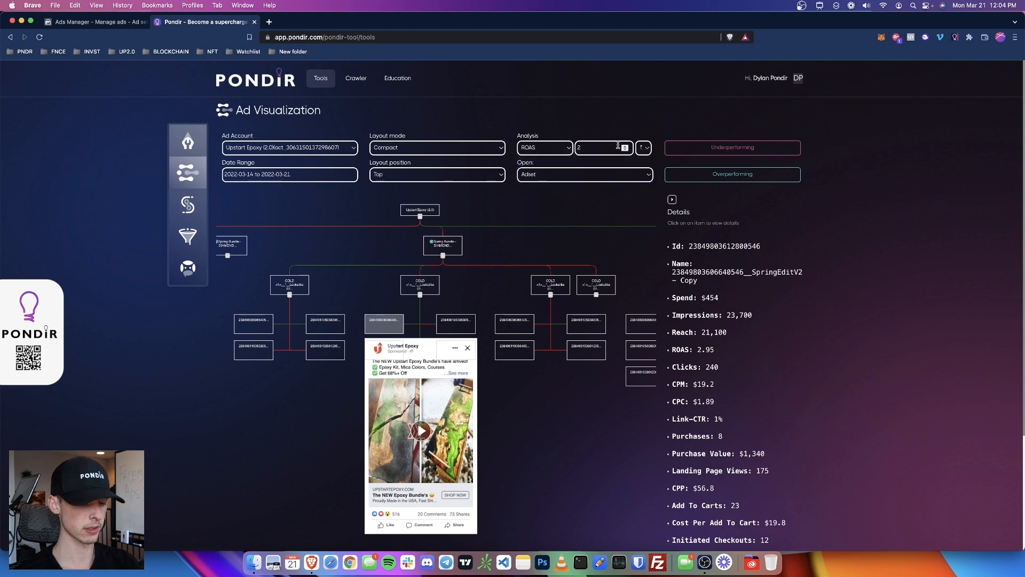
left_click(617, 145)
type(".5")
left_click(734, 176)
scroll(357, 256, "up", 3)
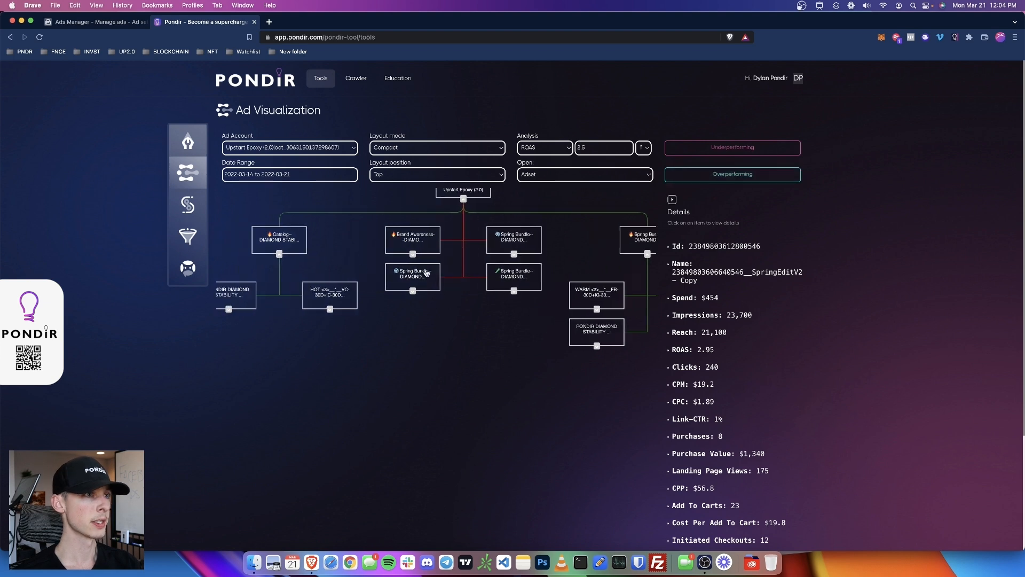
Step: Lower the ROAS threshold to 2 and highlight the overperforming items again
left_click_drag(571, 252, 502, 245)
left_click_drag(539, 206, 544, 260)
left_click(590, 147)
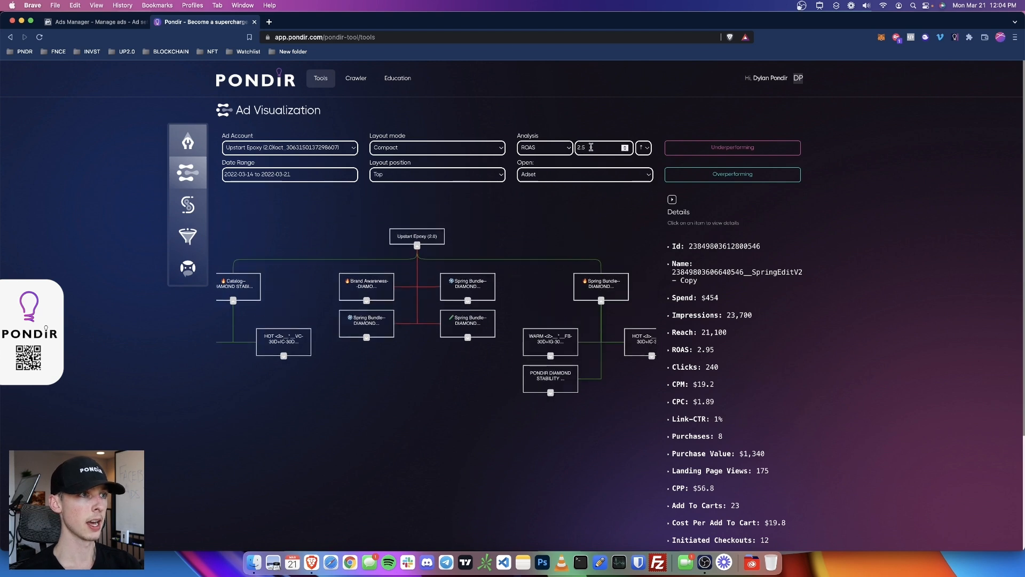
left_click(706, 173)
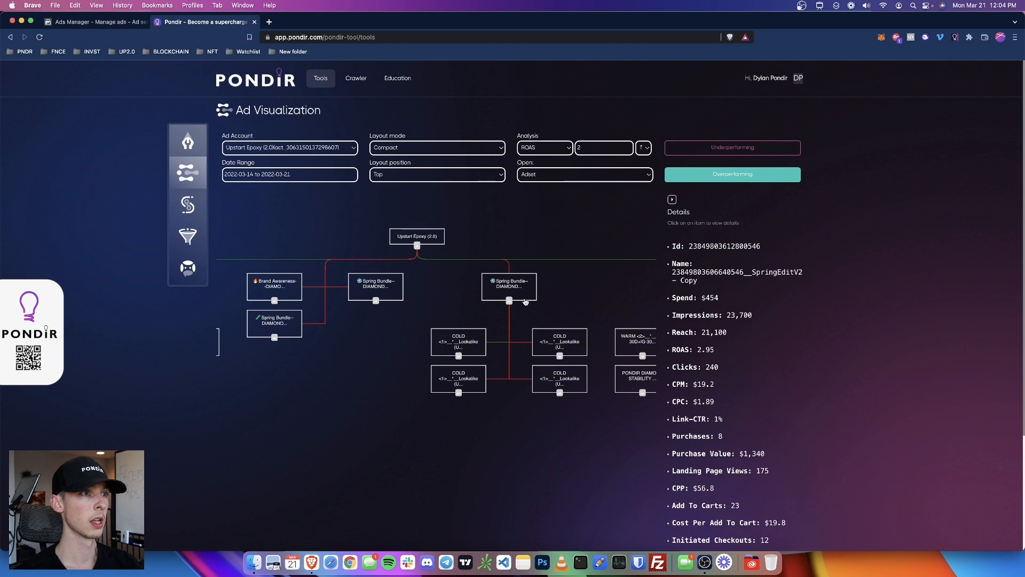
Step: View the details of the first COLD Lookalike ad set under the Spring Bundle campaign and copy its full name
left_click(455, 346)
scroll(708, 262, "down", 1)
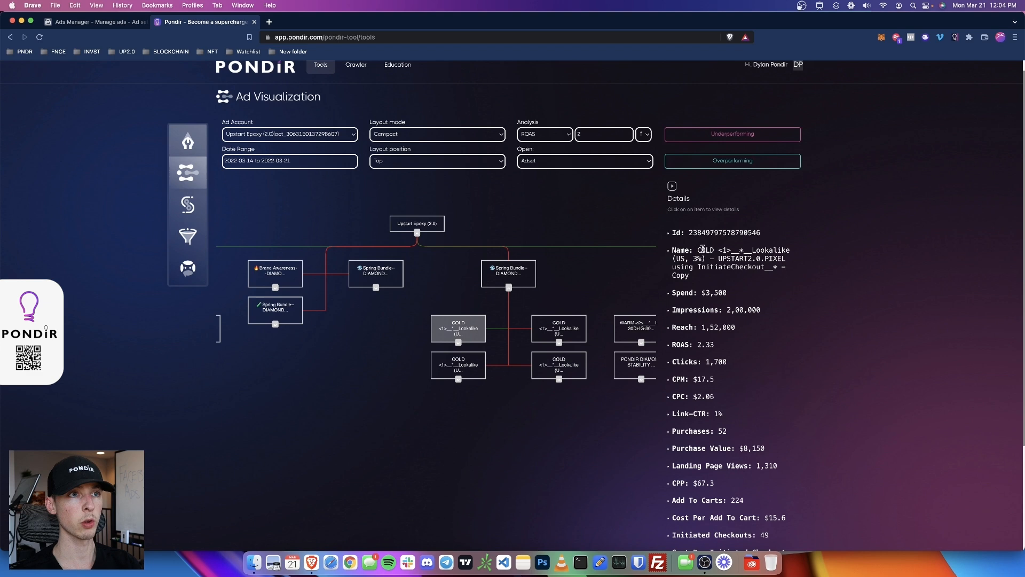
scroll(701, 250, "up", 1)
left_click_drag(711, 259, 747, 270)
left_click(745, 274)
left_click(93, 22)
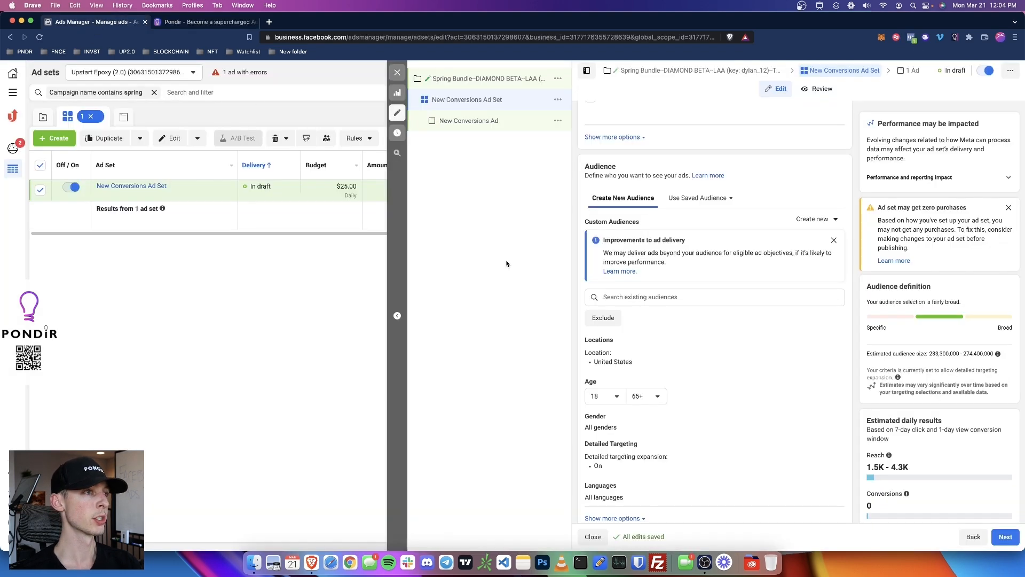
left_click(242, 24)
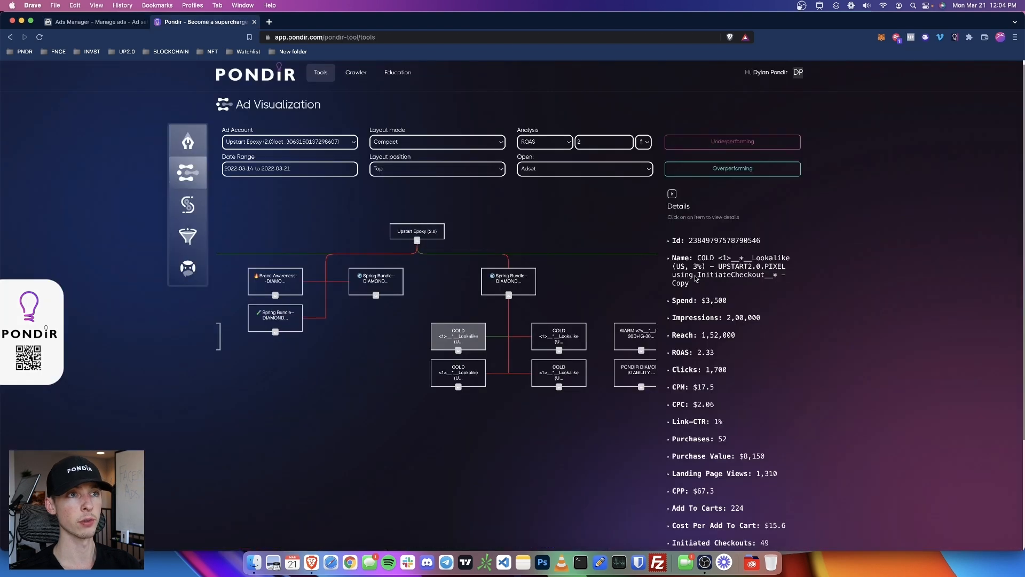
left_click_drag(700, 284, 697, 259)
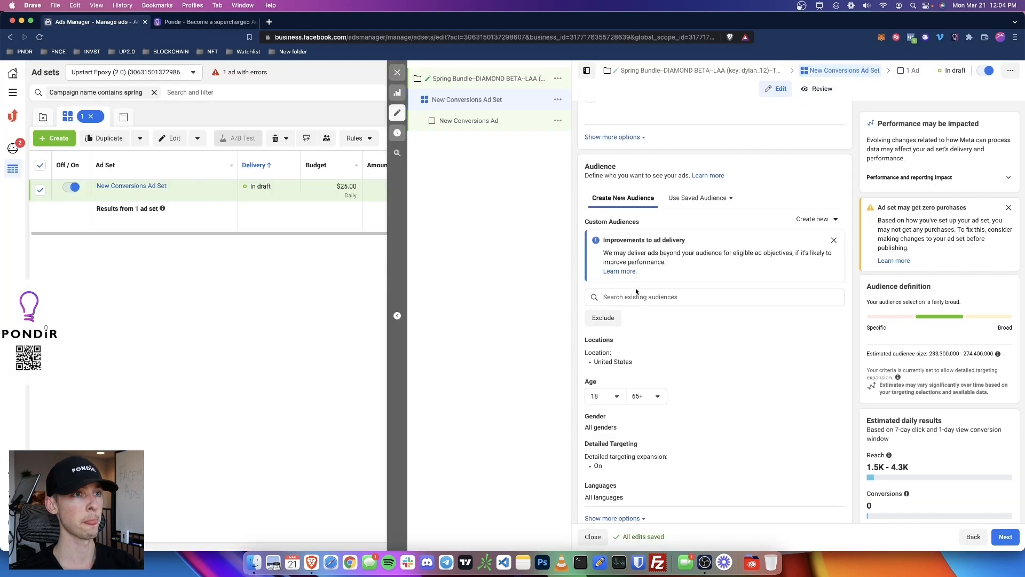
Step: Switch to Ads Manager and search the new ad set's existing audiences for the copied ad set name
key("super+v")
left_click(643, 297)
type("COLD <1>__*__Lookalike (US, 3%) - UPSTART2.0.PIXEL using InitiateCheckout__* - Copy")
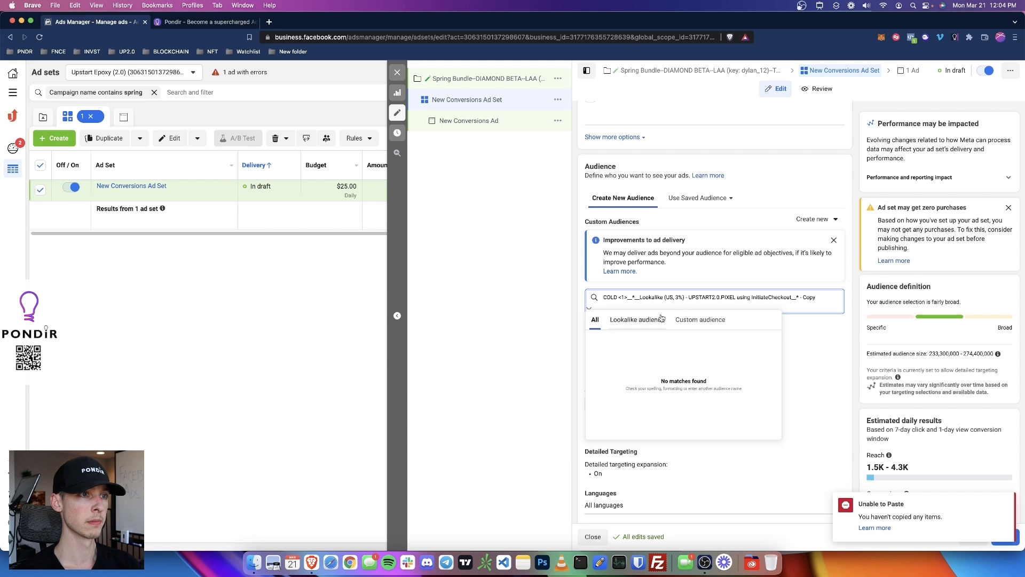
Step: Search the lookalike audiences for "3%" and add "Lookalike (US, 3%) - UPSTART2.0.PIXEL using InitiateCheckout" to the ad set's audience
left_click(641, 318)
triple_click(815, 300)
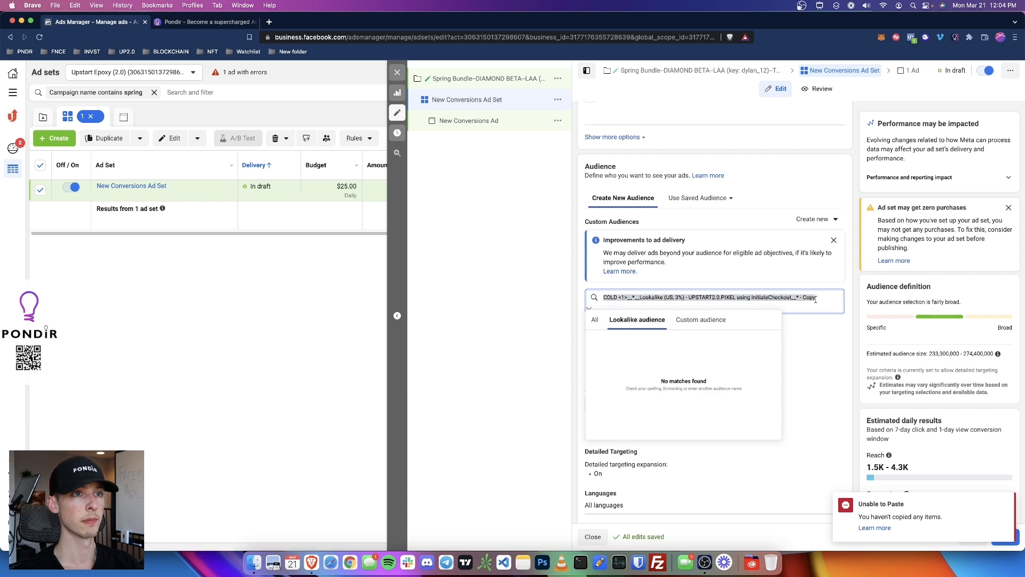
key("BackSpace")
type("3%")
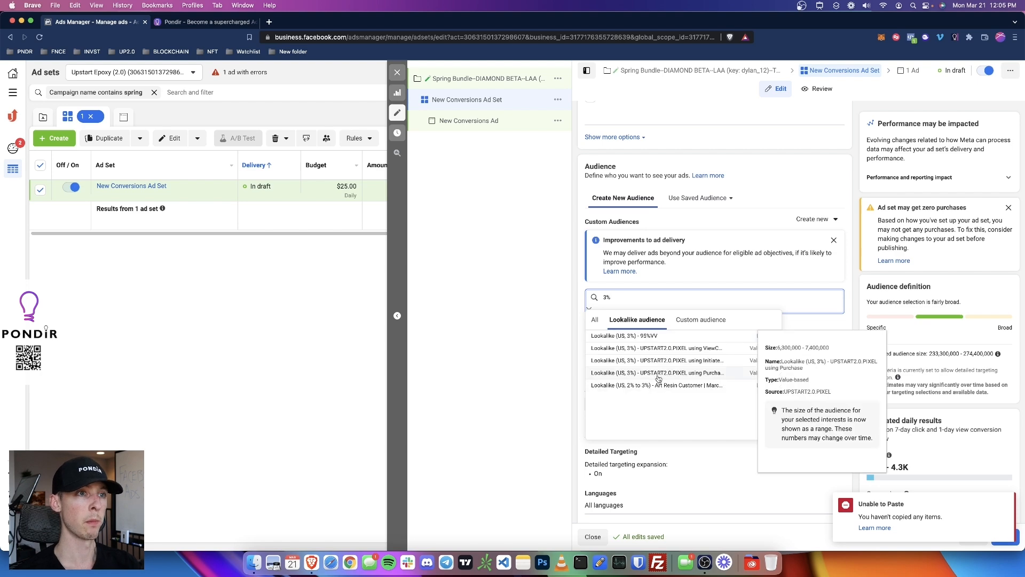
left_click(689, 360)
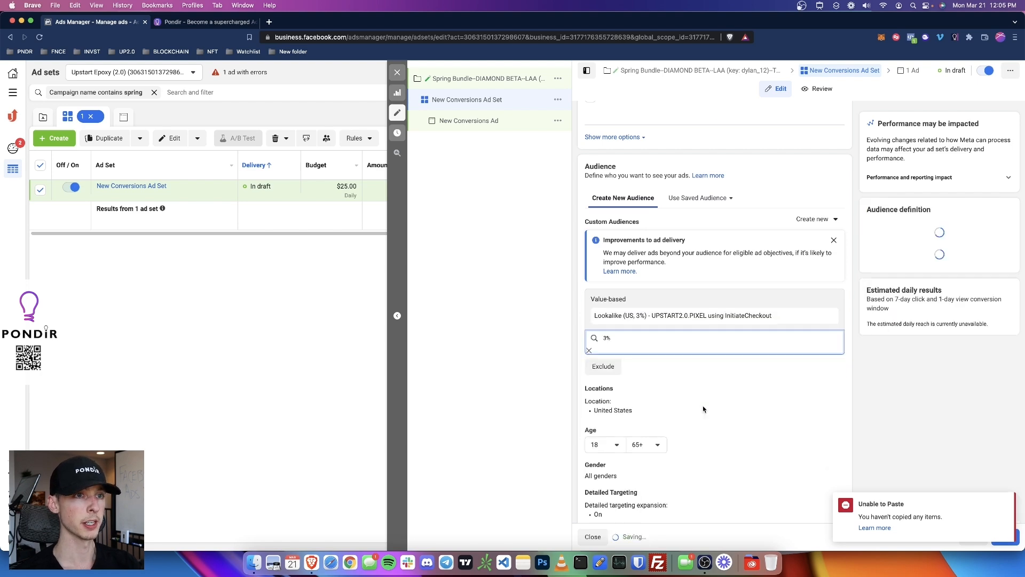
left_click(694, 307)
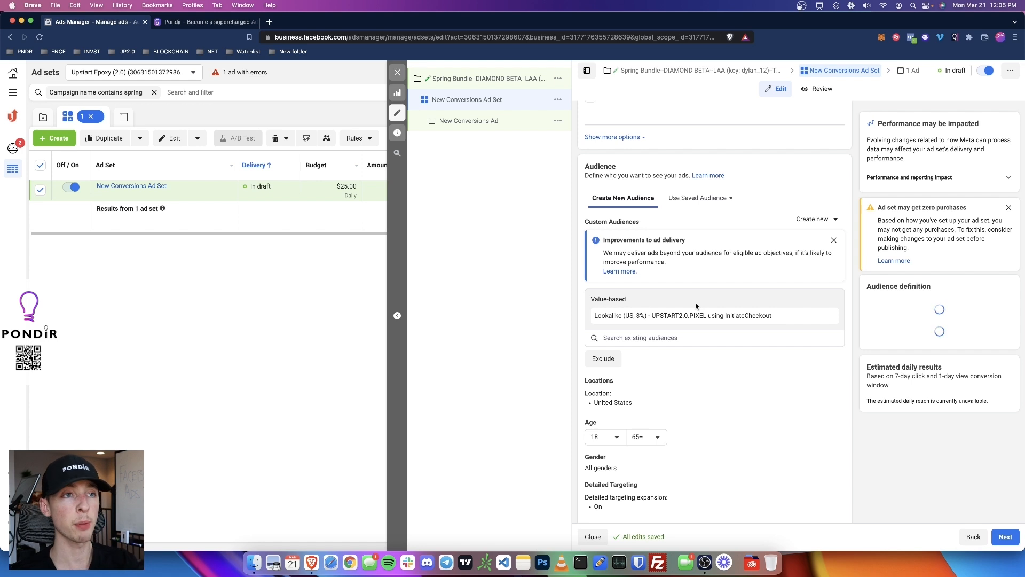
Step: Set the audience's minimum age to 25 and open Detailed Targeting for editing
scroll(689, 289, "down", 2)
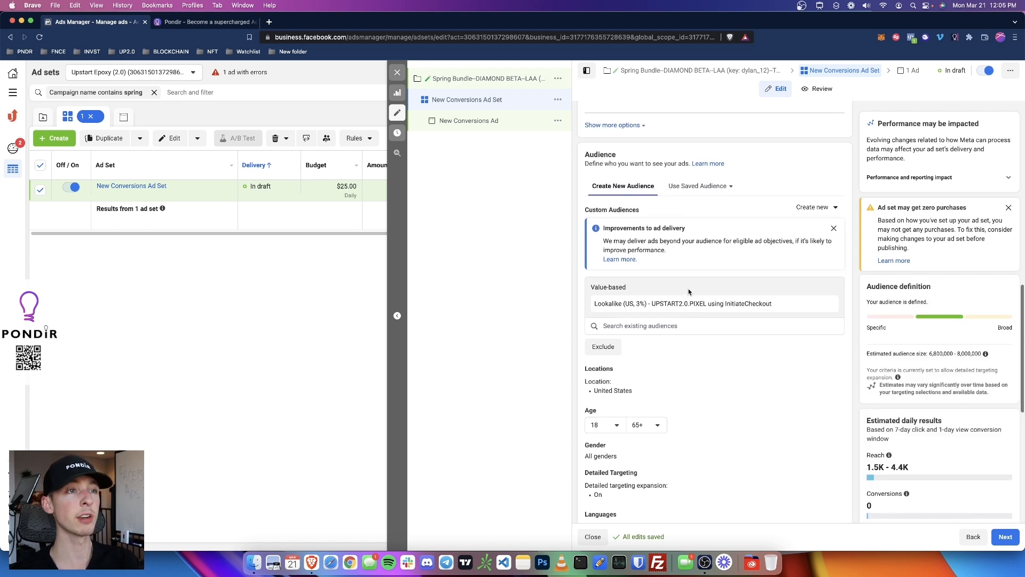
scroll(655, 380, "down", 3)
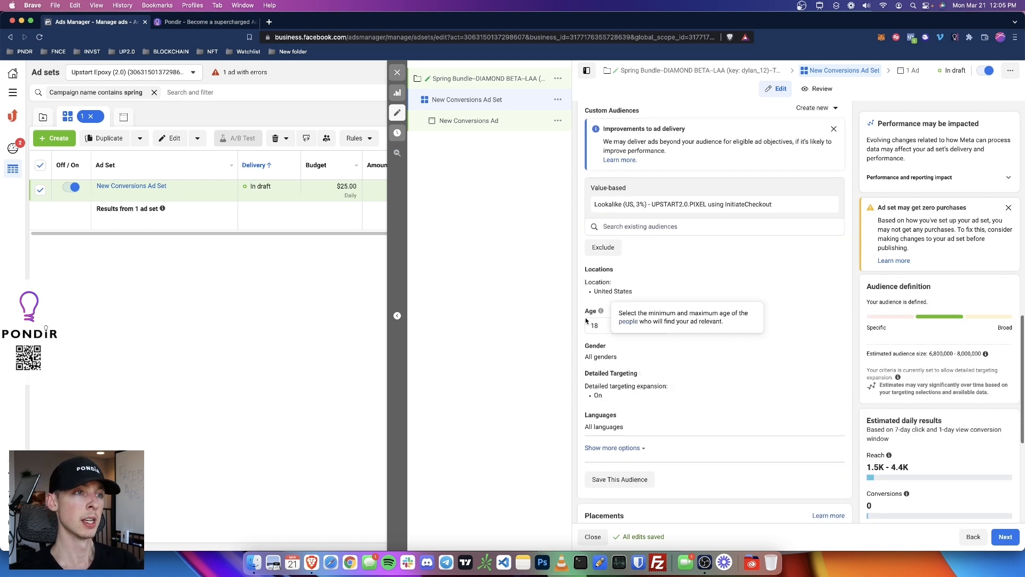
left_click(607, 331)
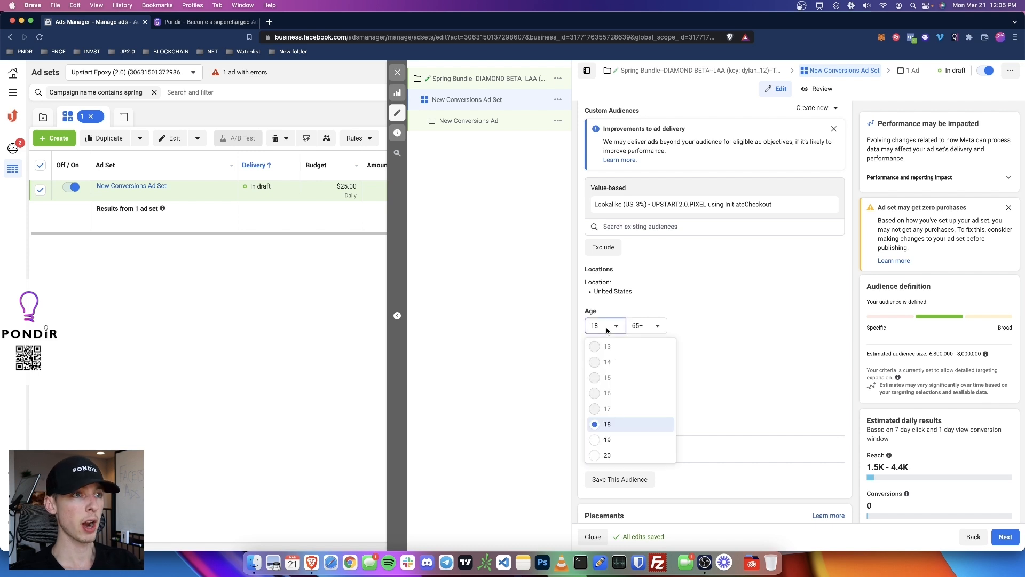
scroll(609, 401, "down", 4)
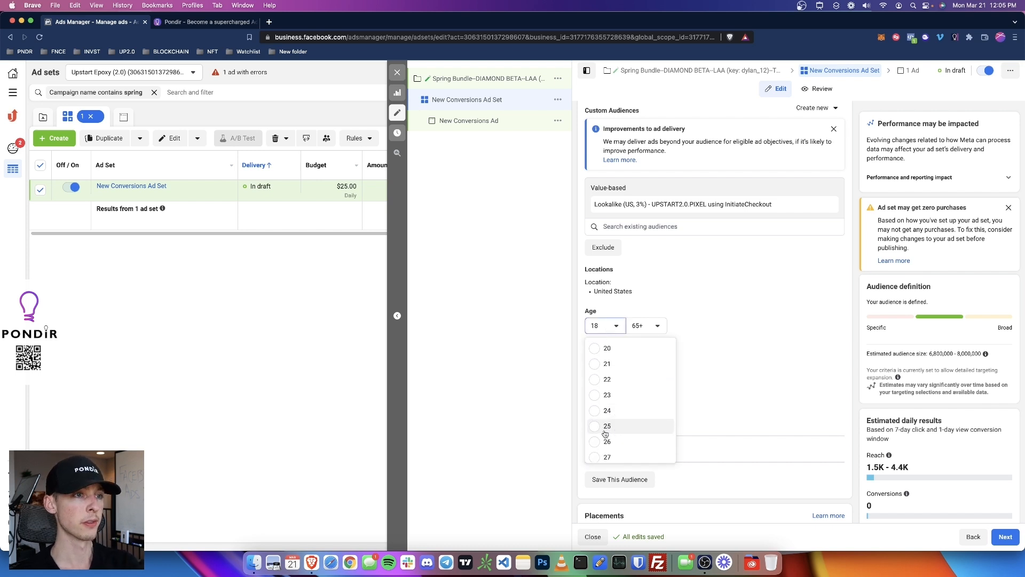
left_click(607, 431)
scroll(794, 343, "down", 1)
left_click(825, 343)
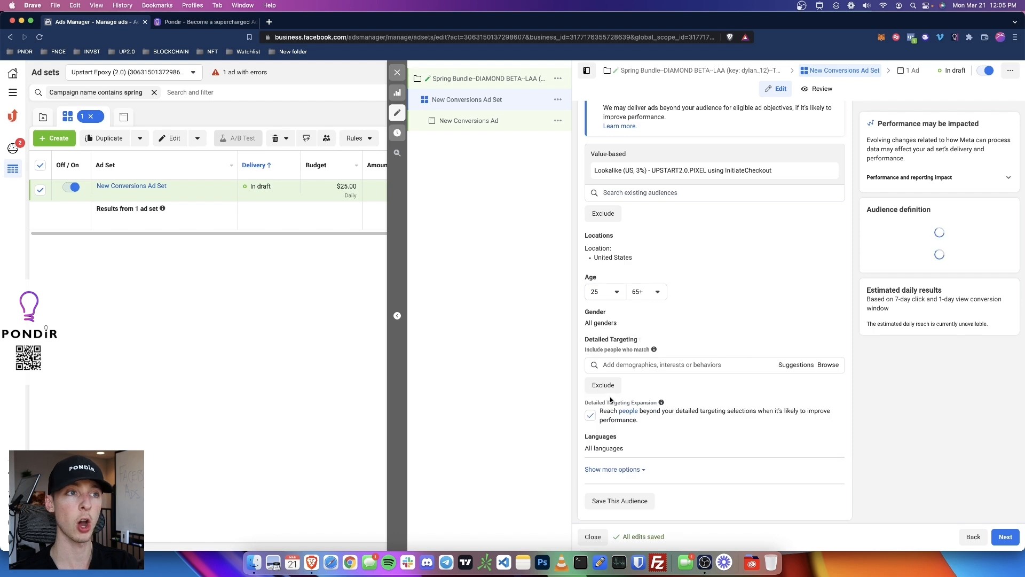
Step: Turn off detailed targeting expansion for the ad set and switch its placements to manual
scroll(716, 329, "down", 1)
scroll(716, 329, "down", 9)
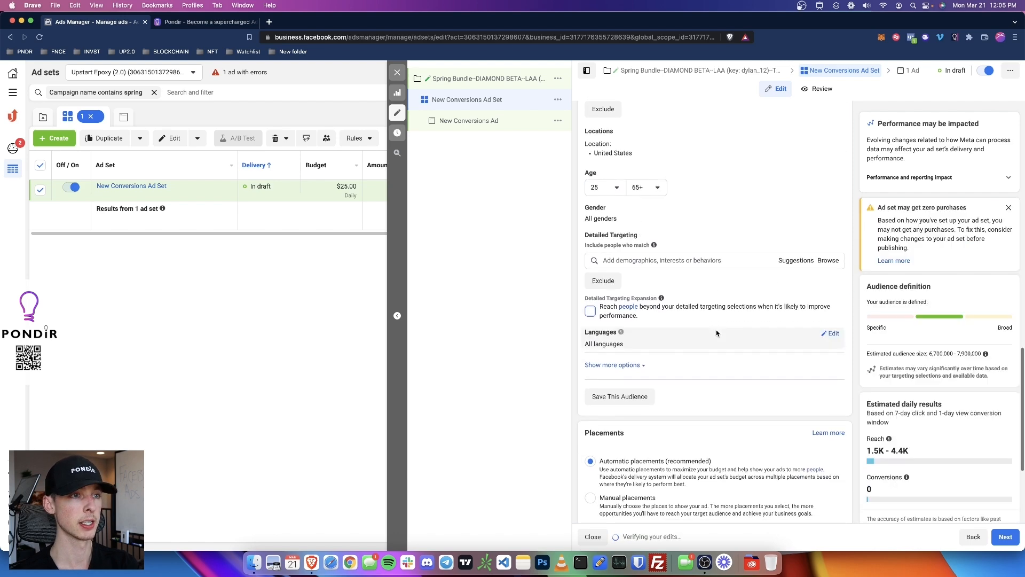
left_click(638, 338)
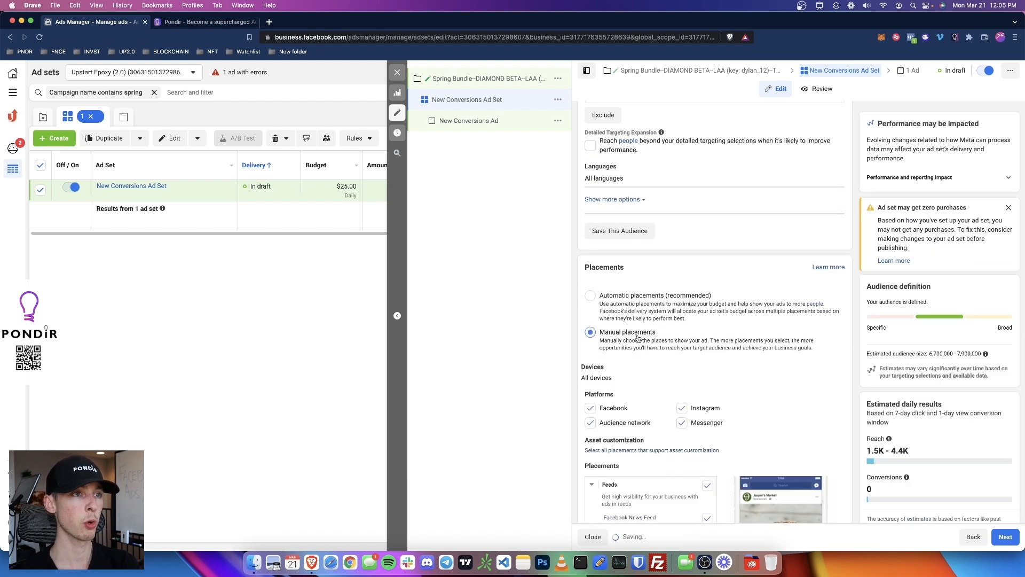
Step: Deselect all Feeds placements and re-enable only Facebook News Feed
scroll(657, 340, "down", 5)
left_click(708, 343)
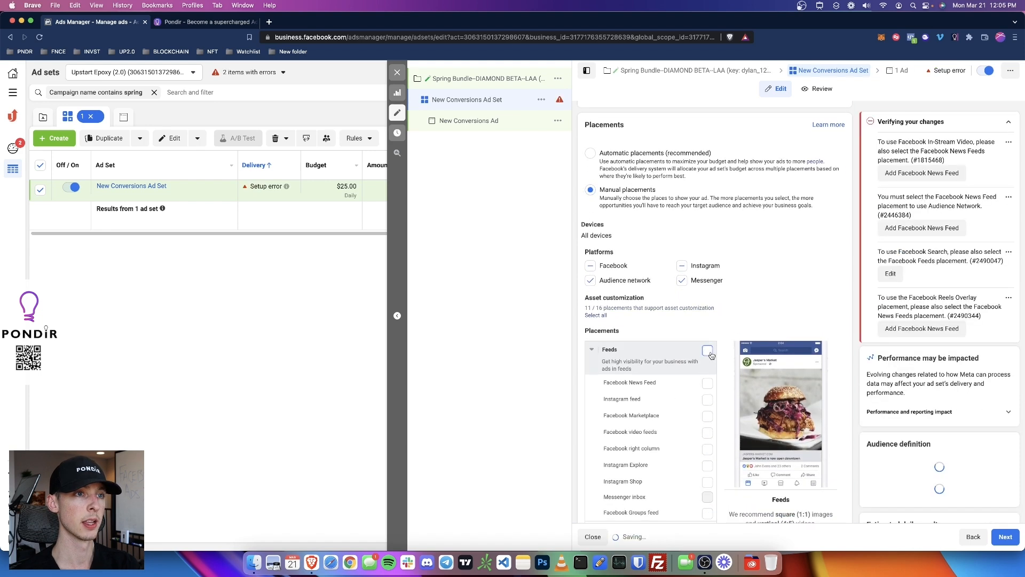
scroll(680, 237, "down", 4)
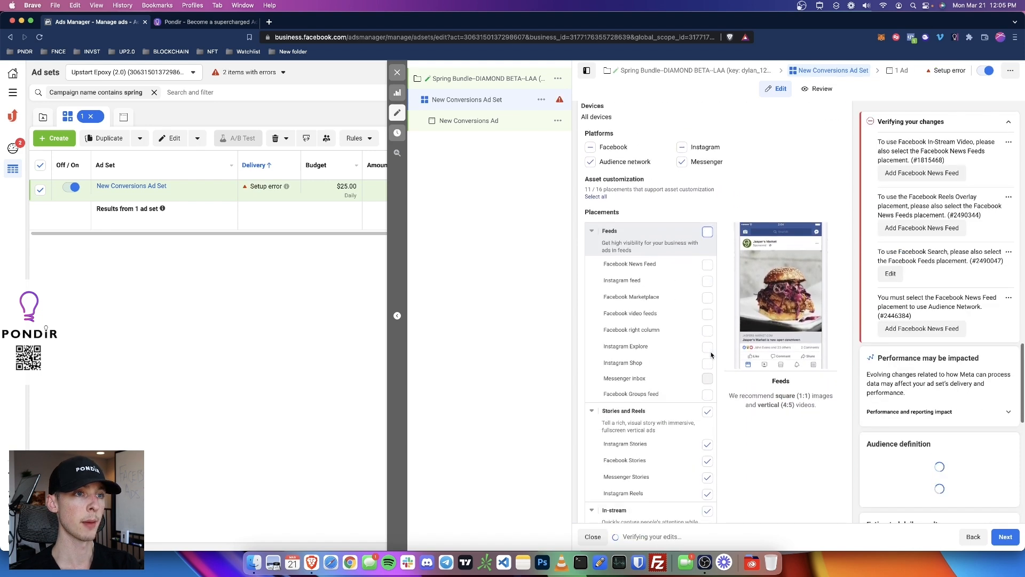
left_click(708, 261)
scroll(689, 321, "down", 3)
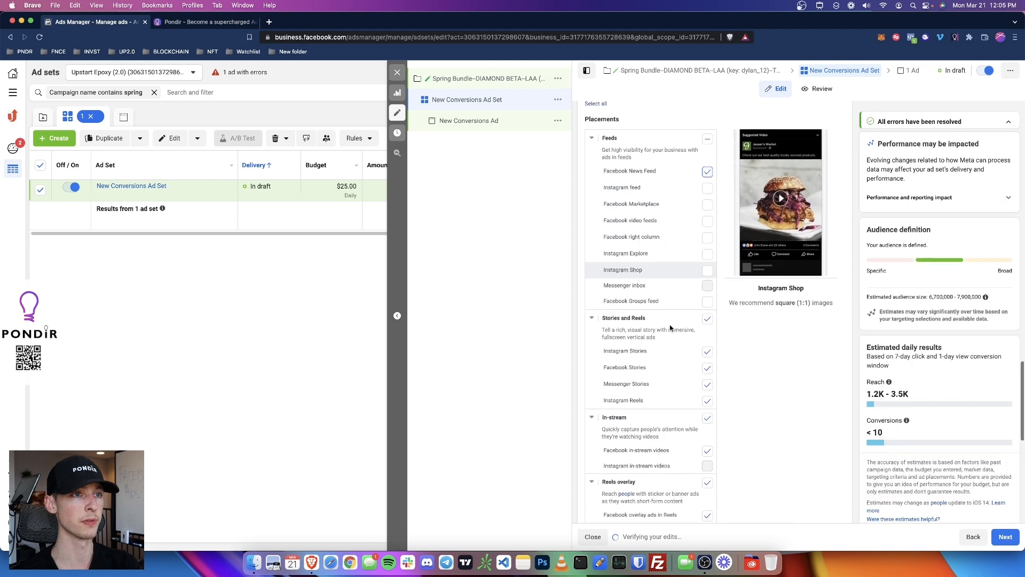
Step: Deselect the Stories and Reels, In-stream, Reels overlay, Search, In-article, and Apps and sites placements
left_click(707, 318)
scroll(689, 341, "down", 2)
left_click(707, 359)
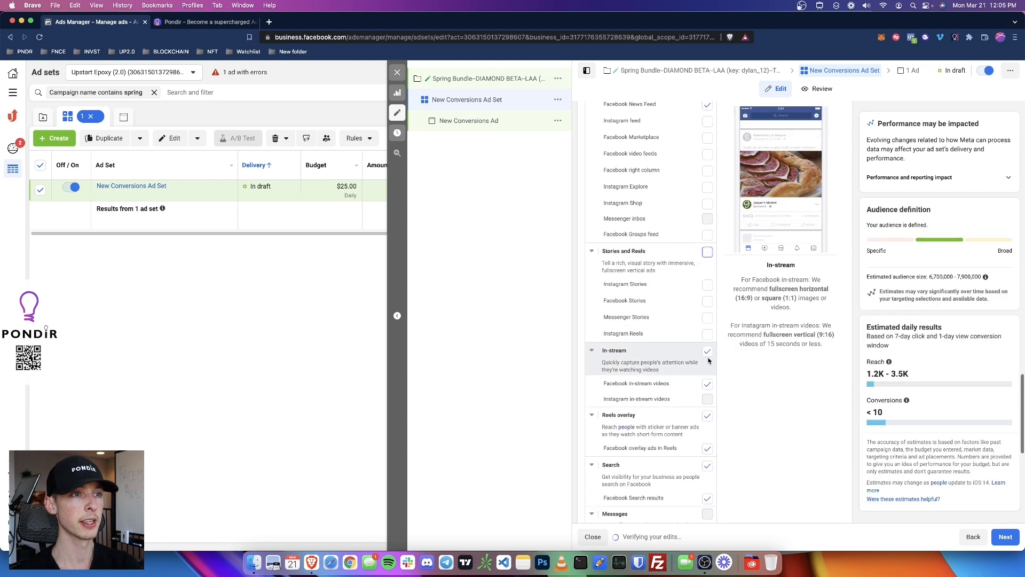
scroll(708, 360, "down", 2)
left_click(707, 333)
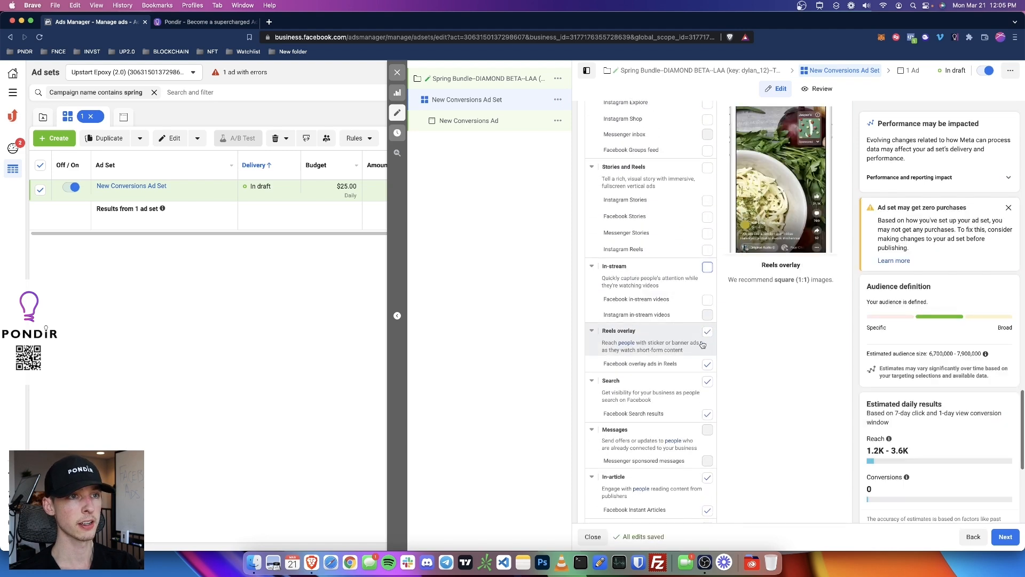
scroll(707, 342, "down", 2)
left_click(707, 309)
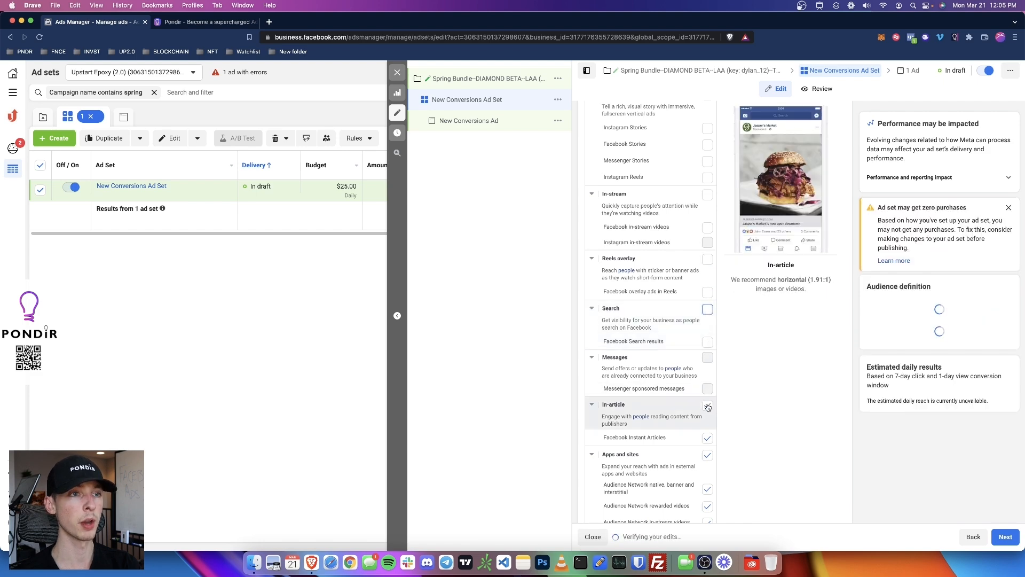
left_click(707, 405)
scroll(691, 366, "down", 2)
left_click(707, 335)
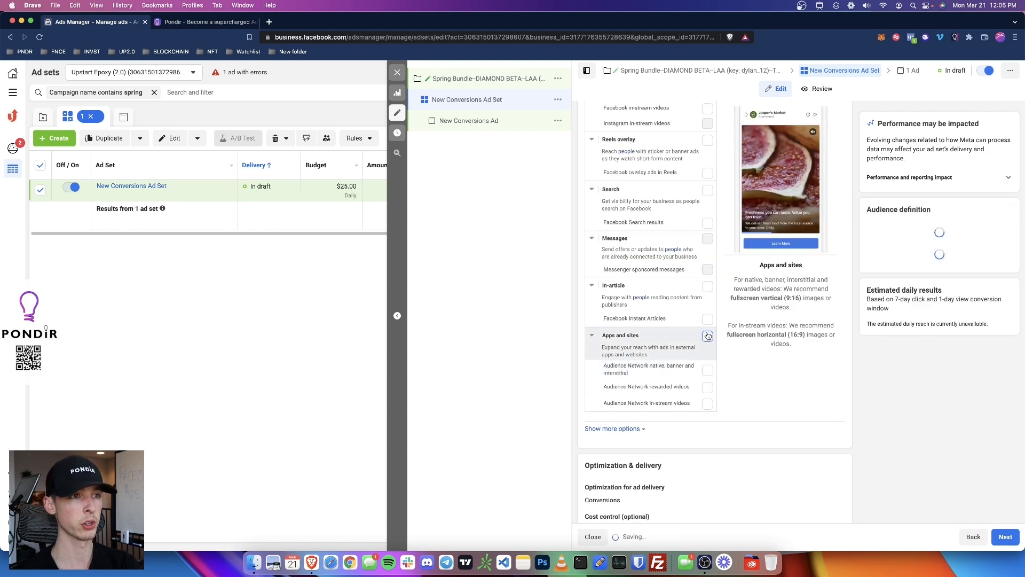
scroll(641, 427, "down", 2)
mouse_move(646, 434)
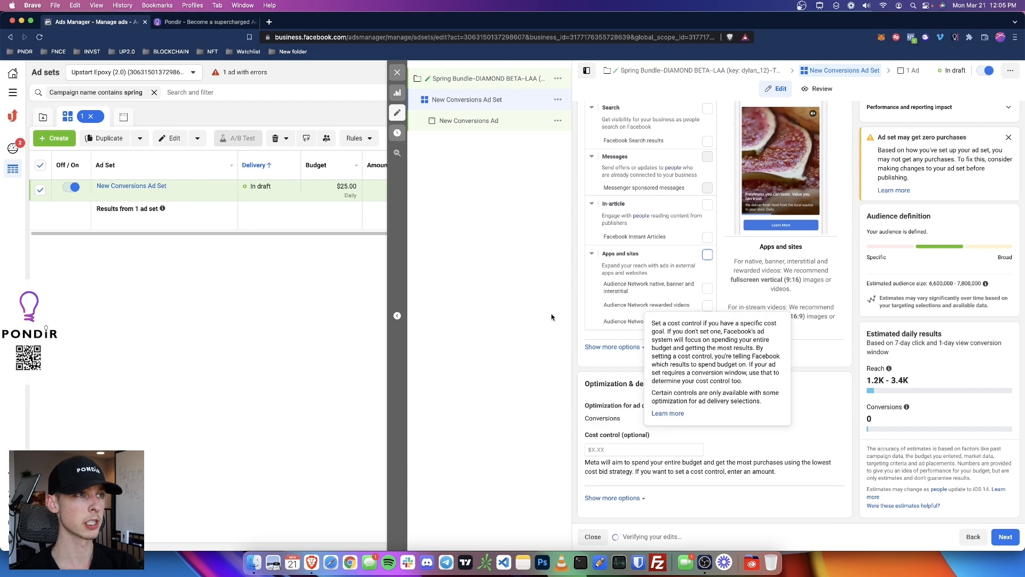
scroll(710, 213, "up", 15)
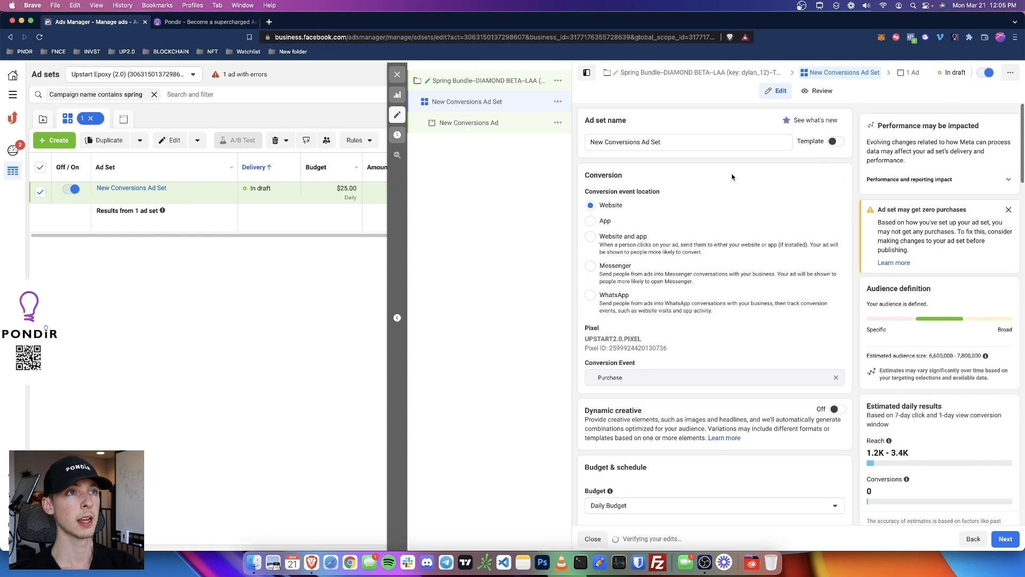
left_click(835, 141)
left_click_drag(585, 138, 716, 148)
left_click(674, 147)
triple_click(674, 147)
left_click(697, 130)
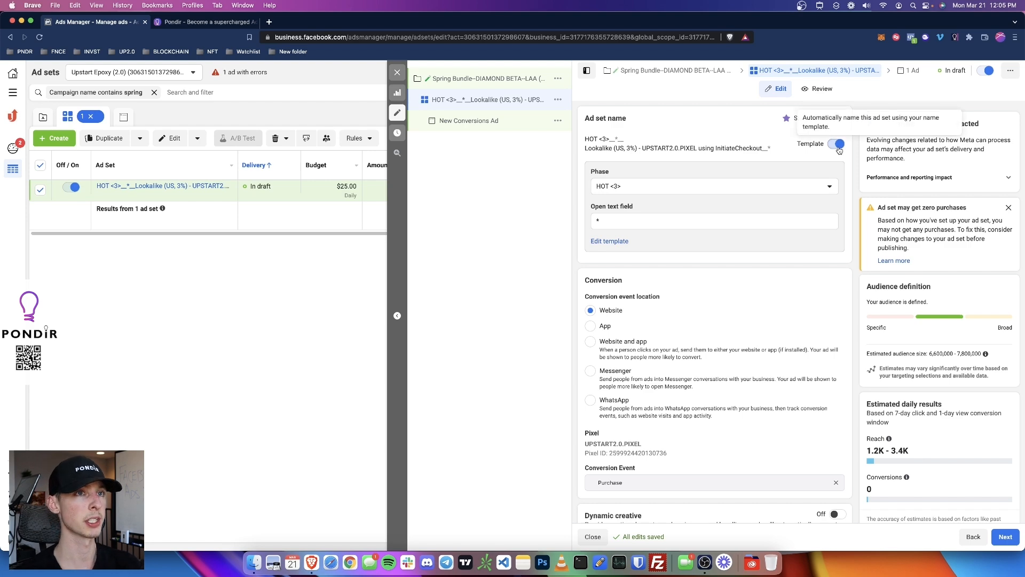
left_click(838, 149)
Step: Rename the ad set as "Copy v1 (3% Lookalike)"
triple_click(659, 142)
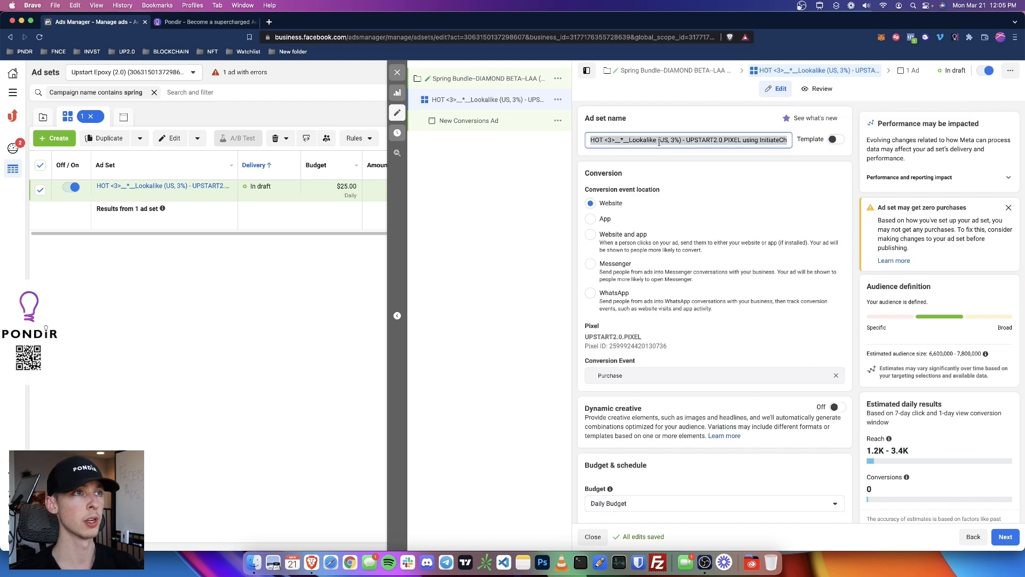
type("Copy 1")
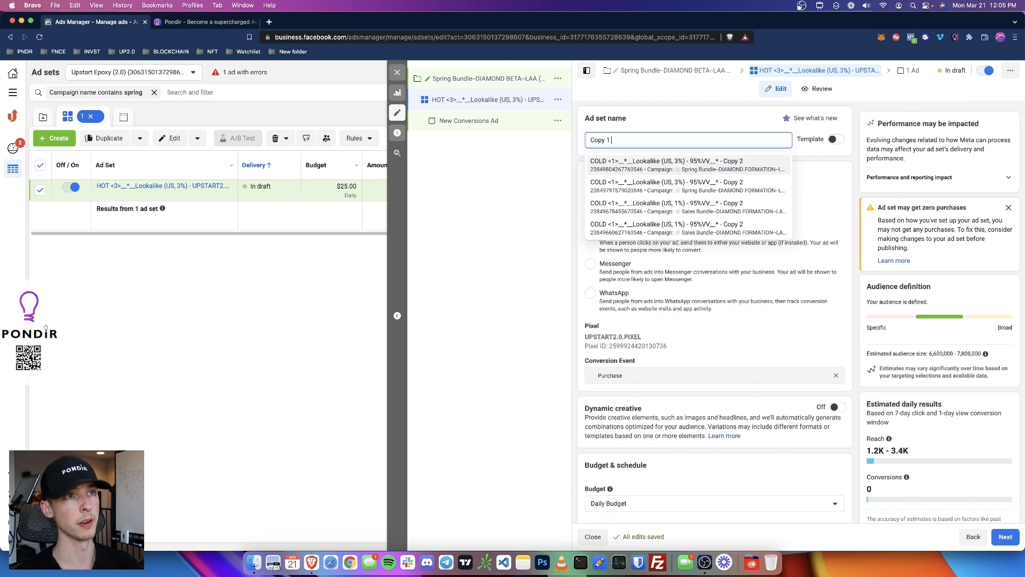
type(" - 3% Lookalike")
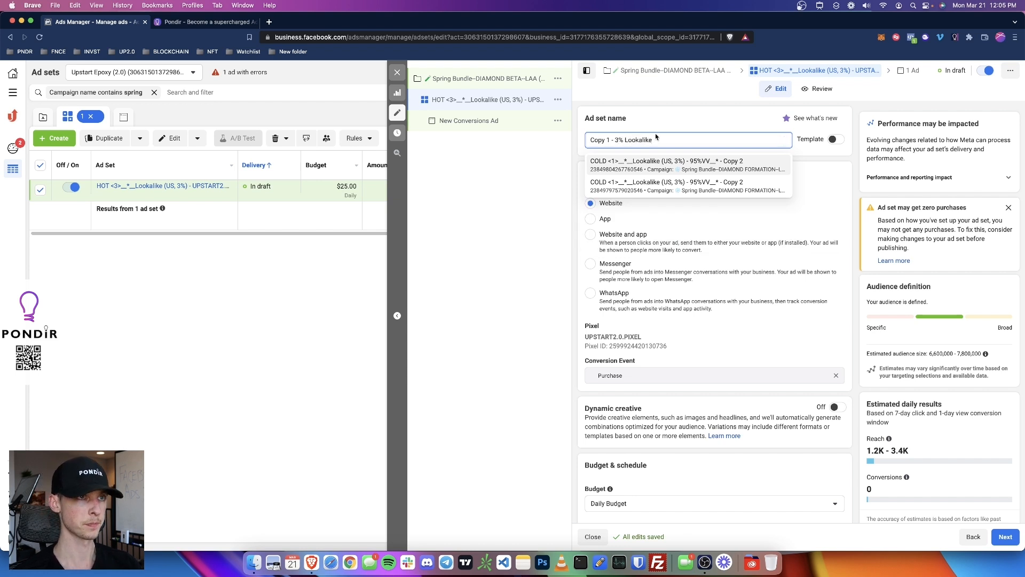
left_click(655, 152)
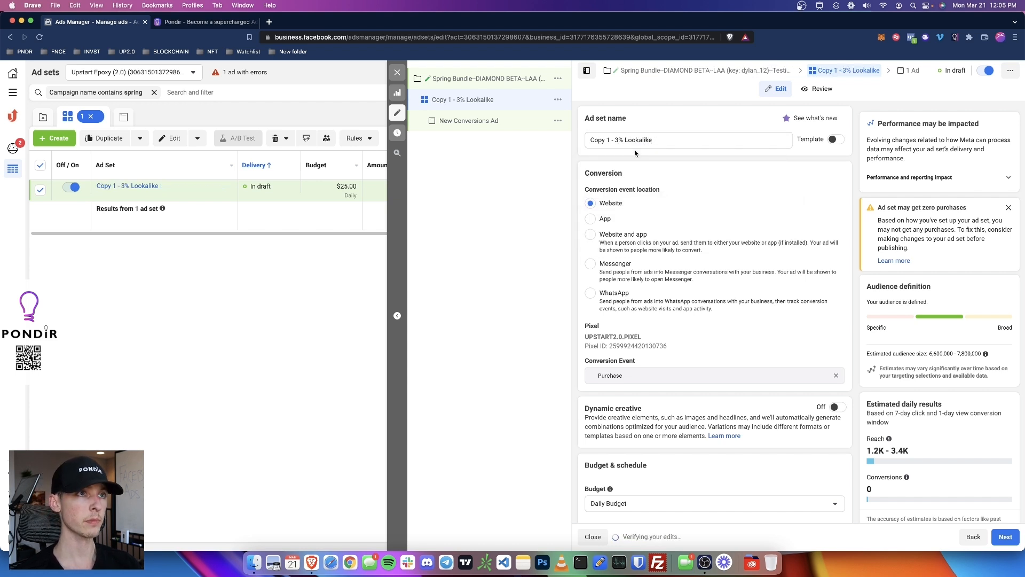
left_click(616, 141)
key("BackSpace")
key("BackSpace")
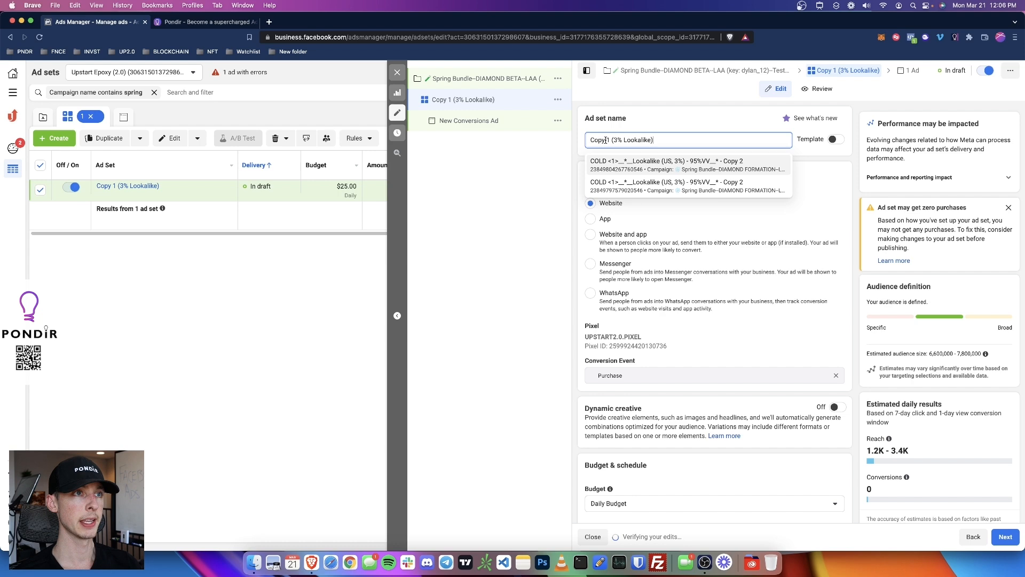
type("v")
left_click(500, 179)
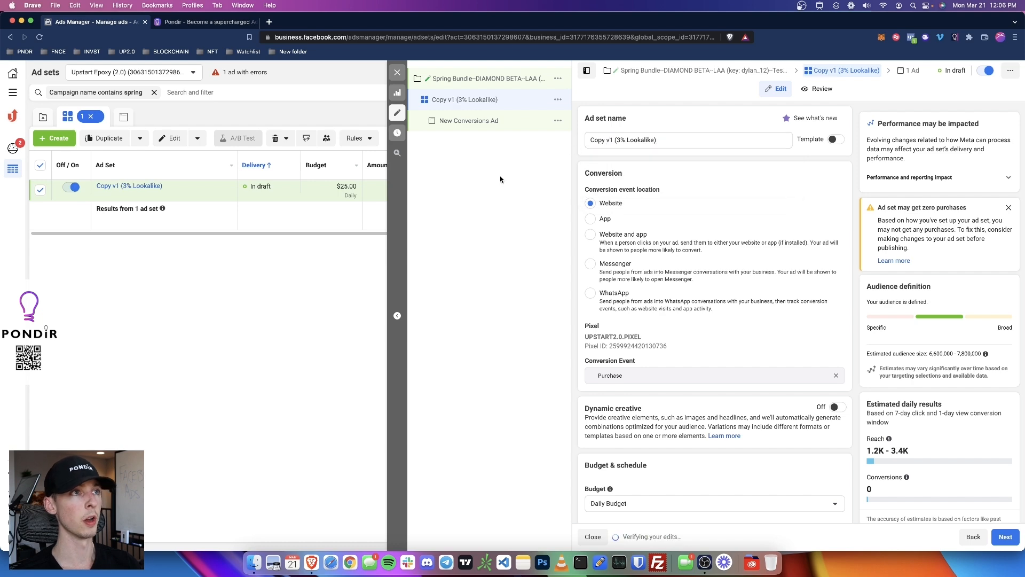
Step: Delete the New Conversions Ad under the ad set and publish the new campaign with its ad set
left_click(558, 121)
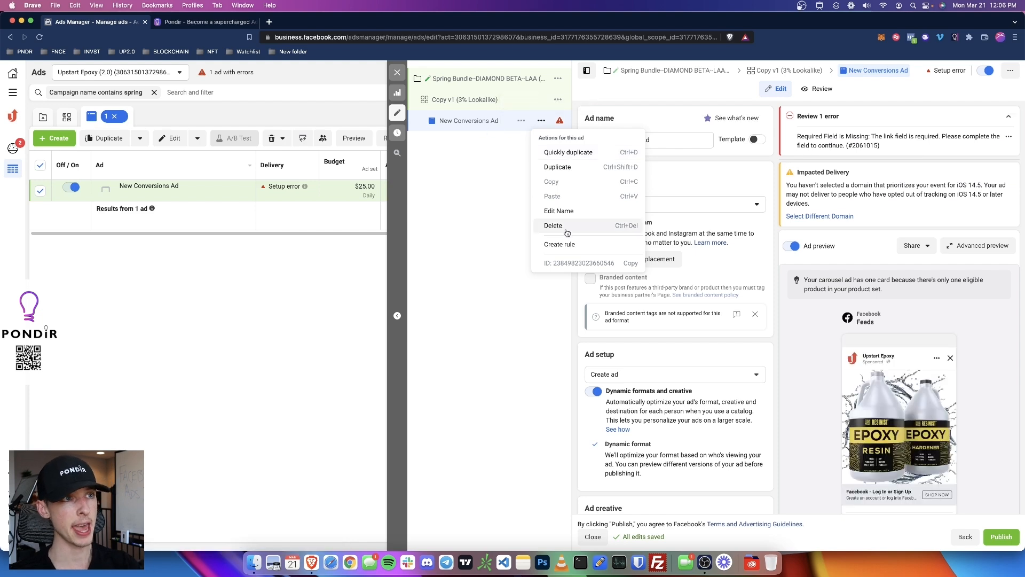
left_click(570, 229)
left_click(603, 239)
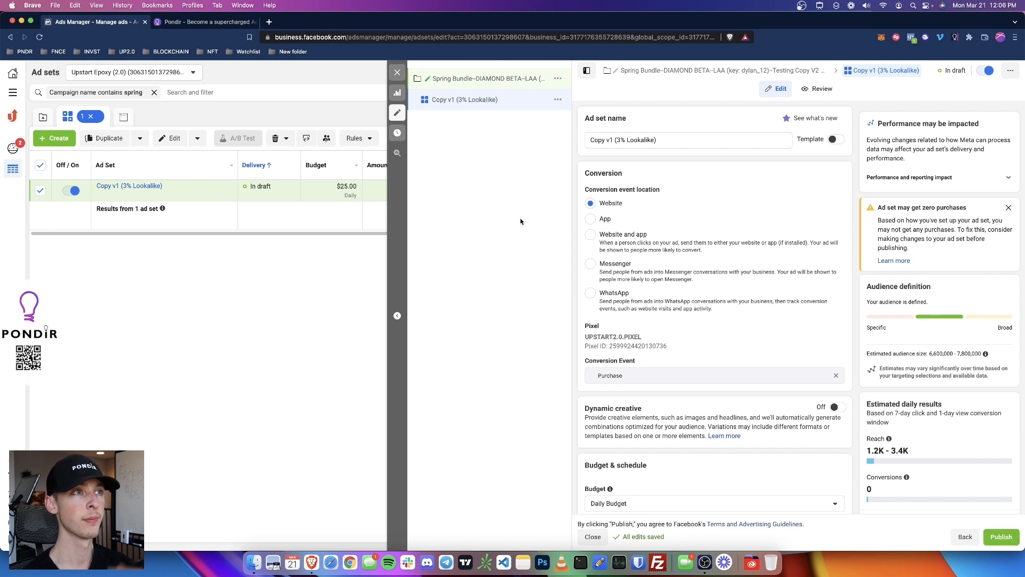
left_click(1000, 536)
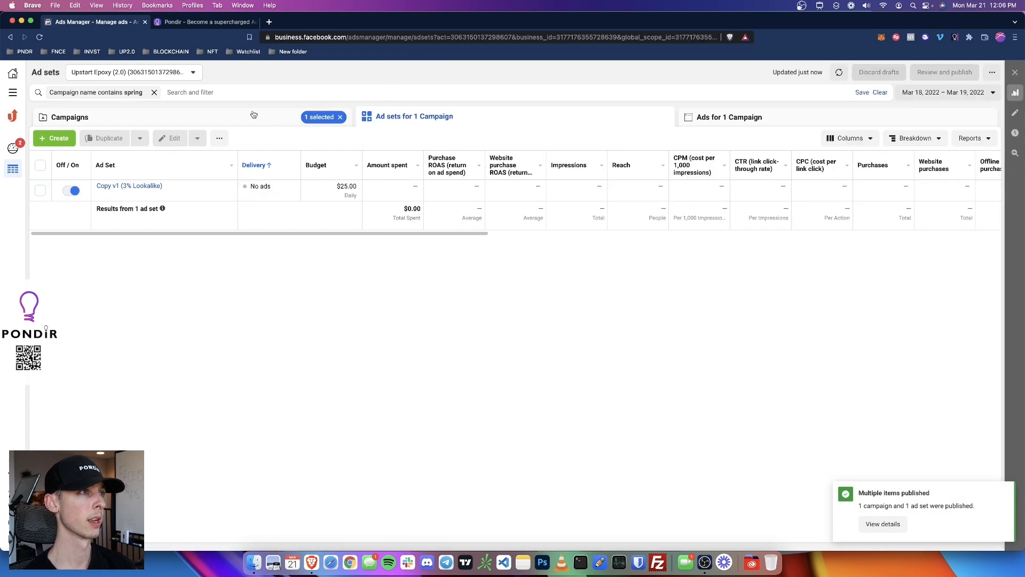
Step: Open the ads of the first COLD Lookalike (US, 3%) ad set in the active Spring Bundle DIAMOND FORMATION–LAA campaign with the $3,306.25 budget
left_click(247, 120)
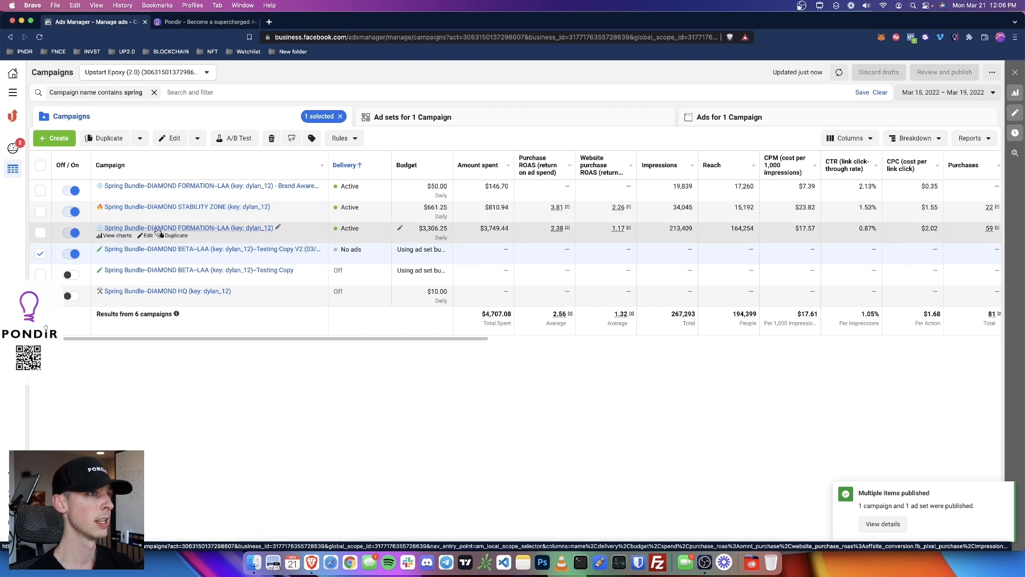
left_click(157, 228)
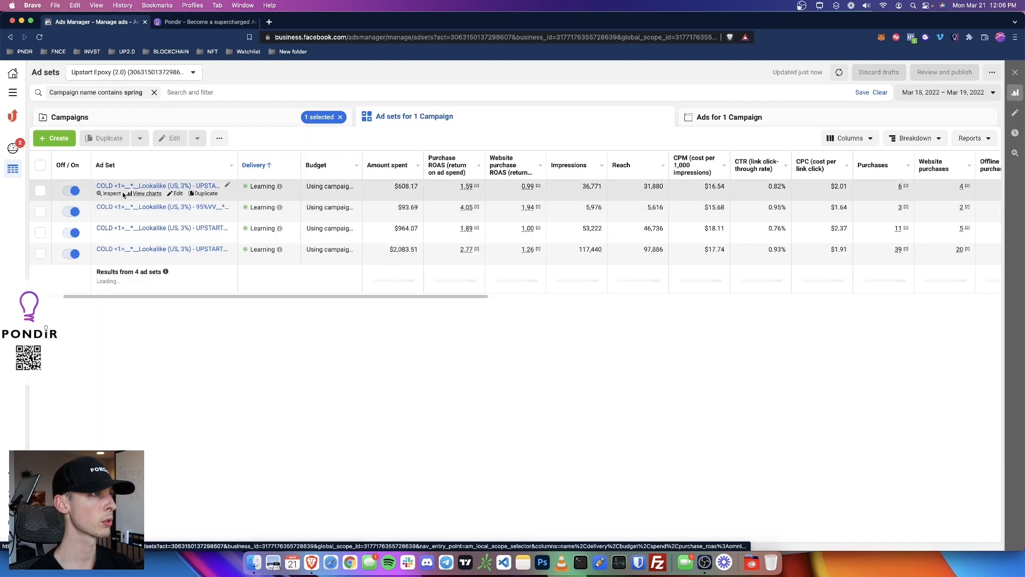
left_click(134, 187)
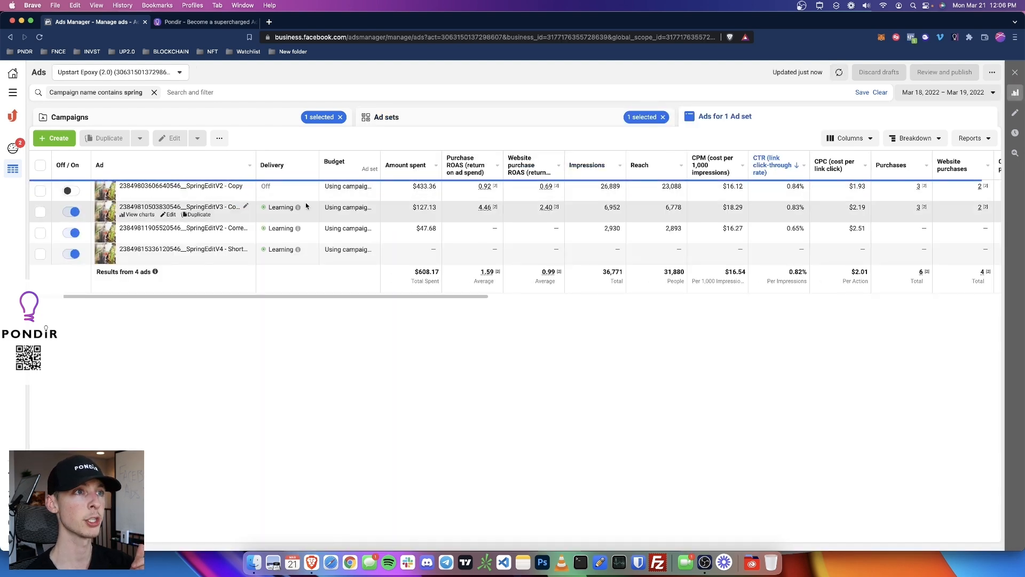
Step: Set up a duplicate of the "SpringEditV3 - Copy" ad with the existing Spring Bundle DIAMOND BETA–LAA "Testing Copy V2 (03/21)" campaign as its destination
left_click(190, 214)
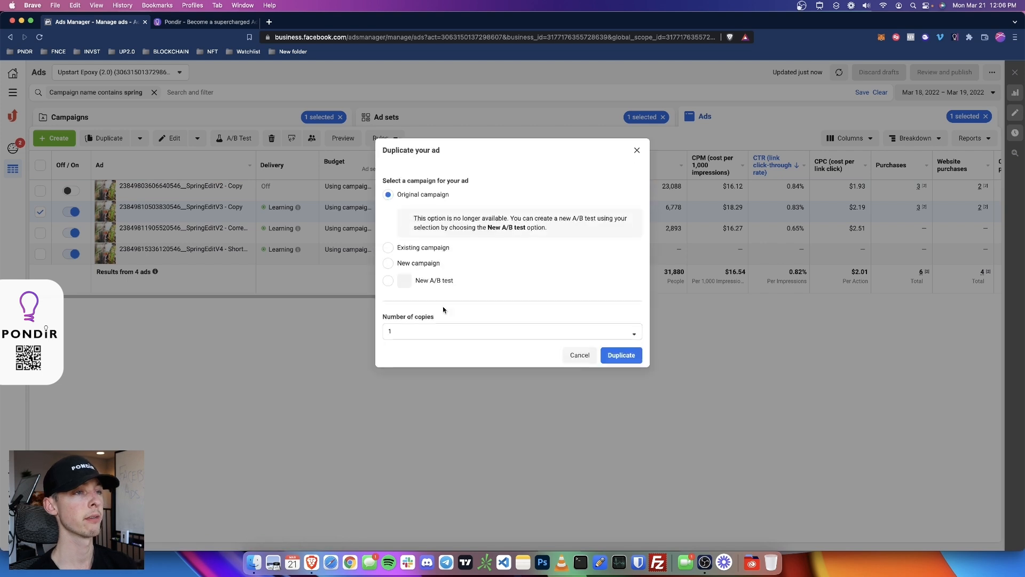
left_click(408, 251)
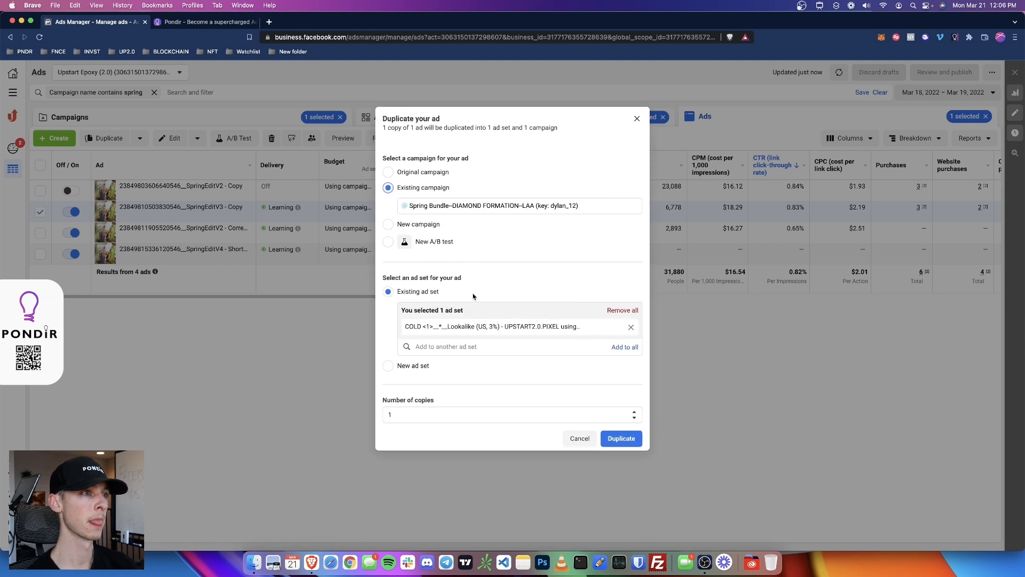
left_click(484, 205)
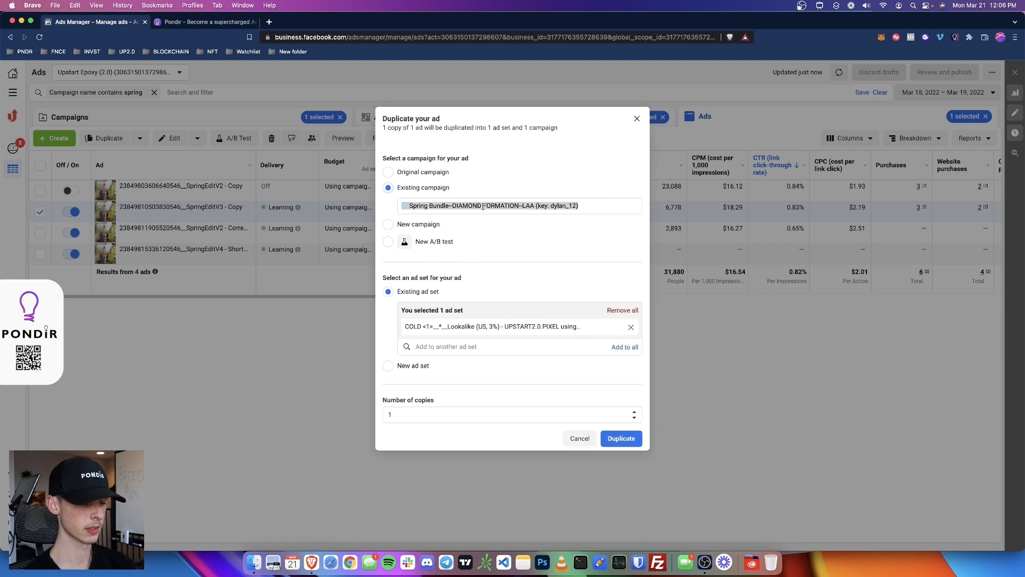
type("spring")
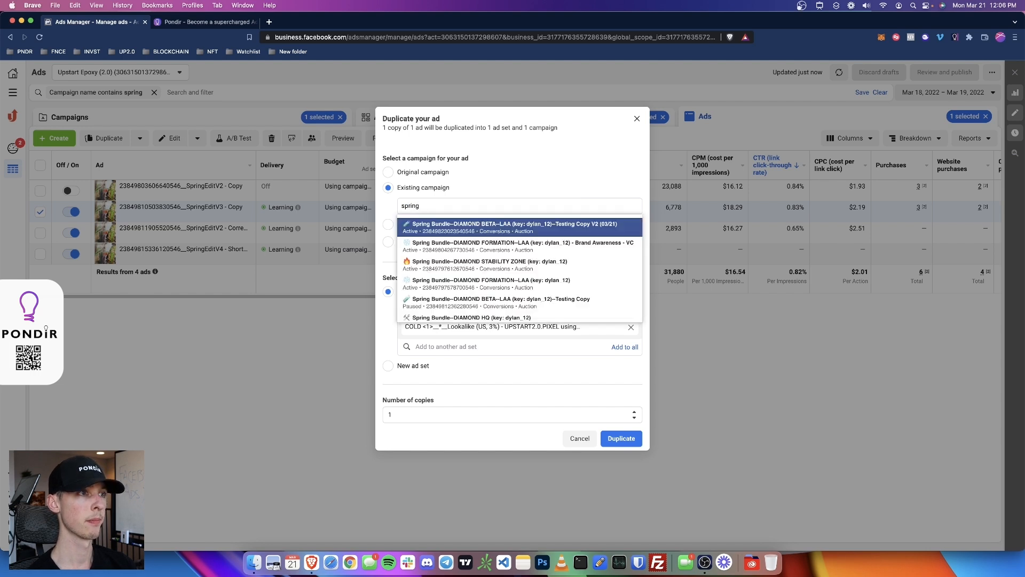
left_click(529, 231)
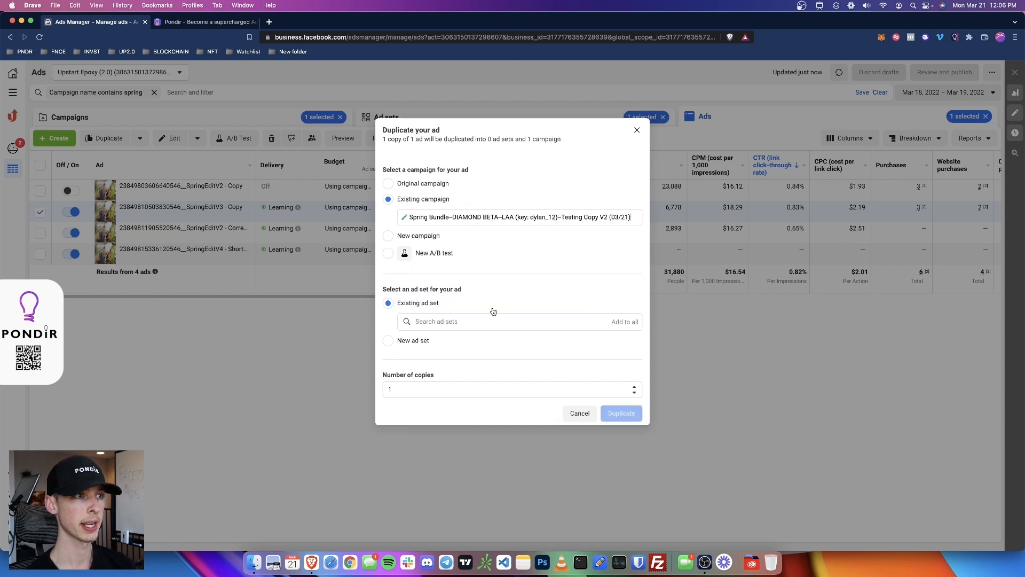
Step: Choose the "Copy v1 (3% Lookalike)" ad set as the destination, duplicate the ad into it and publish the copy
left_click(469, 322)
left_click(470, 340)
left_click(621, 424)
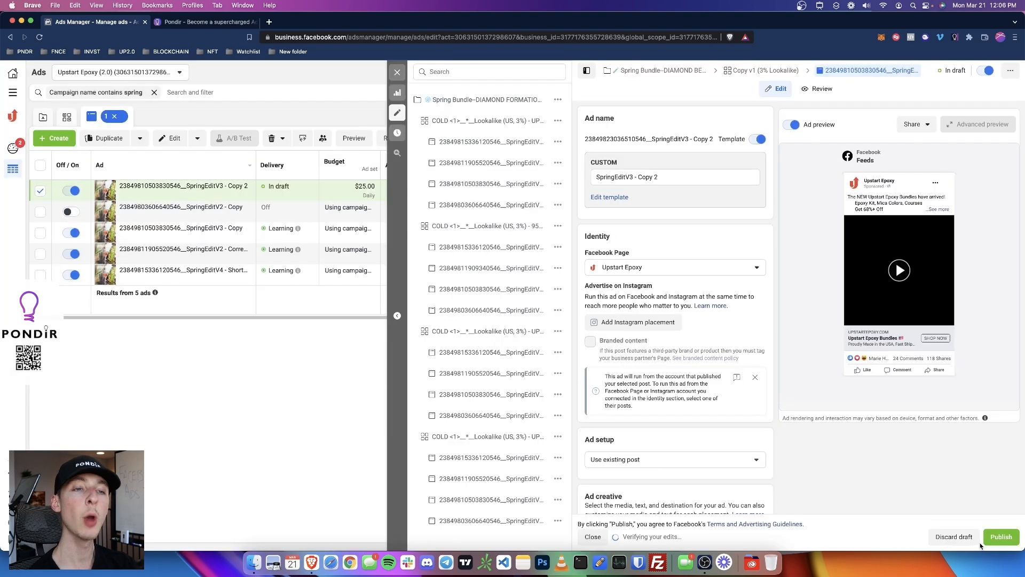
left_click(1003, 538)
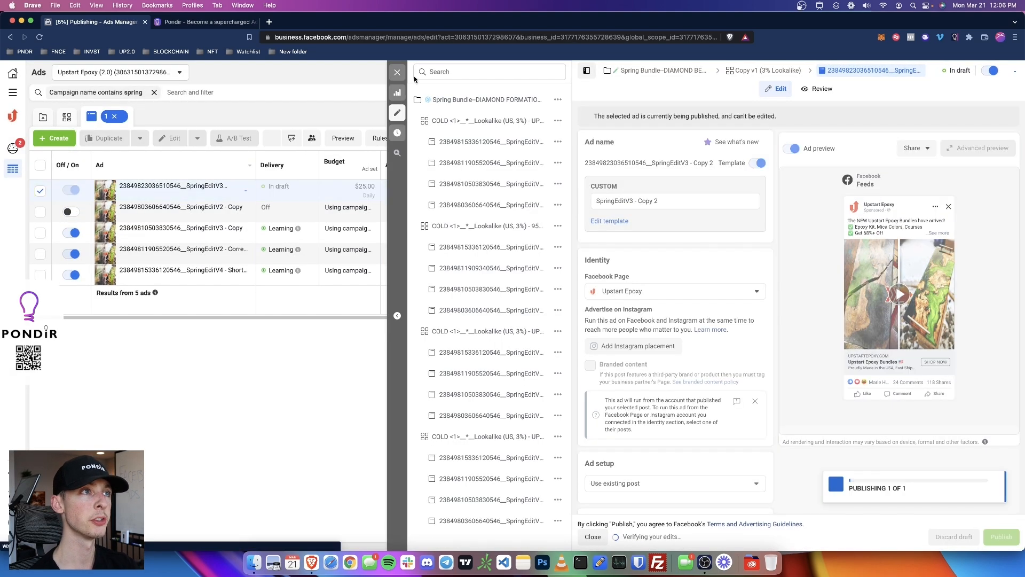
Step: Return to the campaigns list, deselect the DIAMOND FORMATION–LAA campaign and turn off the DIAMOND BETA–LAA Testing Copy V2 campaign
left_click(397, 74)
left_click(253, 117)
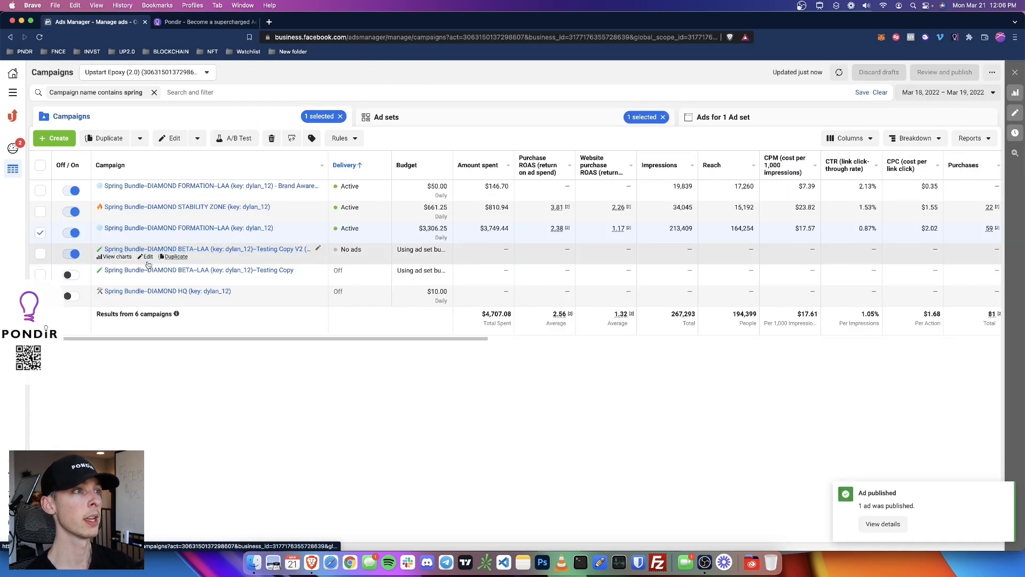
left_click(40, 232)
left_click(68, 254)
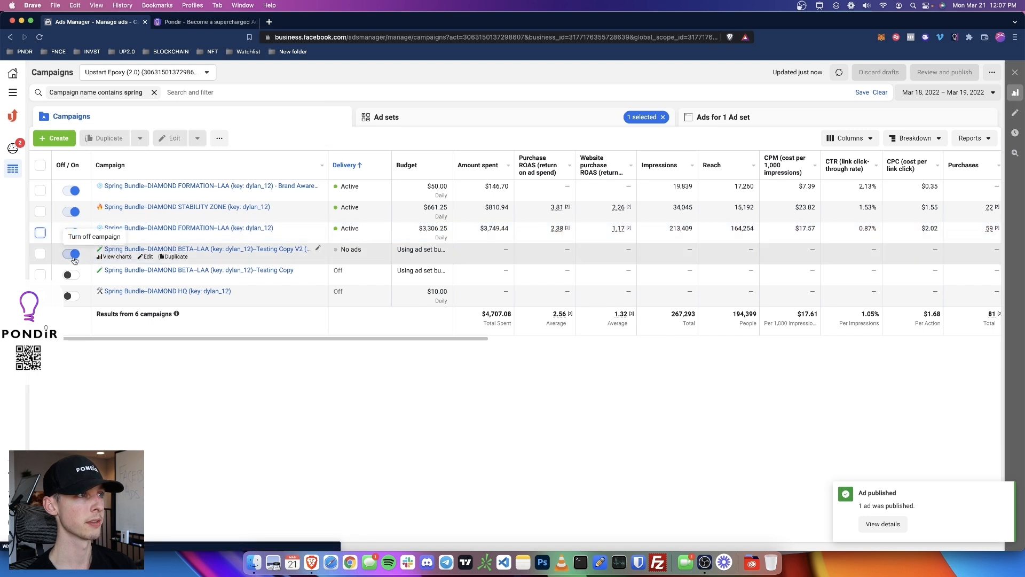
Step: In the DIAMOND BETA–LAA Testing Copy V2 campaign, rename the ad set as "Baseline - Copy v1 (3% Lookalike)" and publish the new name
left_click(129, 253)
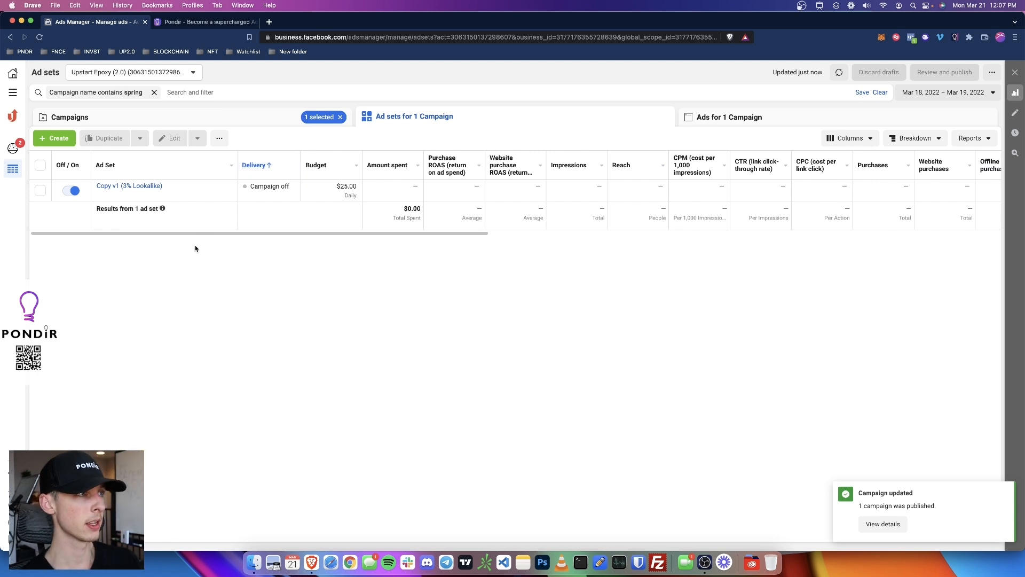
left_click(170, 188)
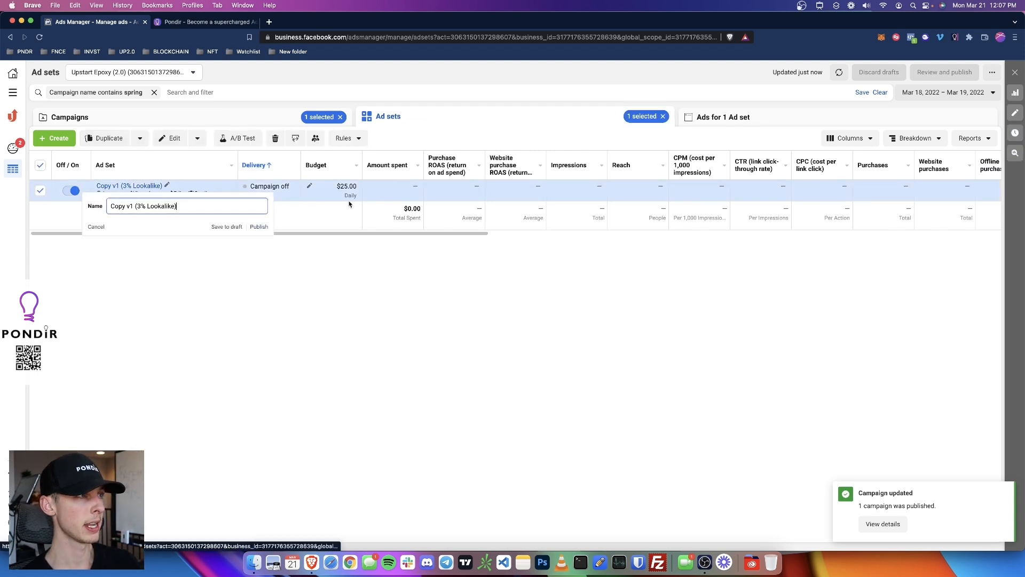
left_click(109, 206)
type("Baseline -")
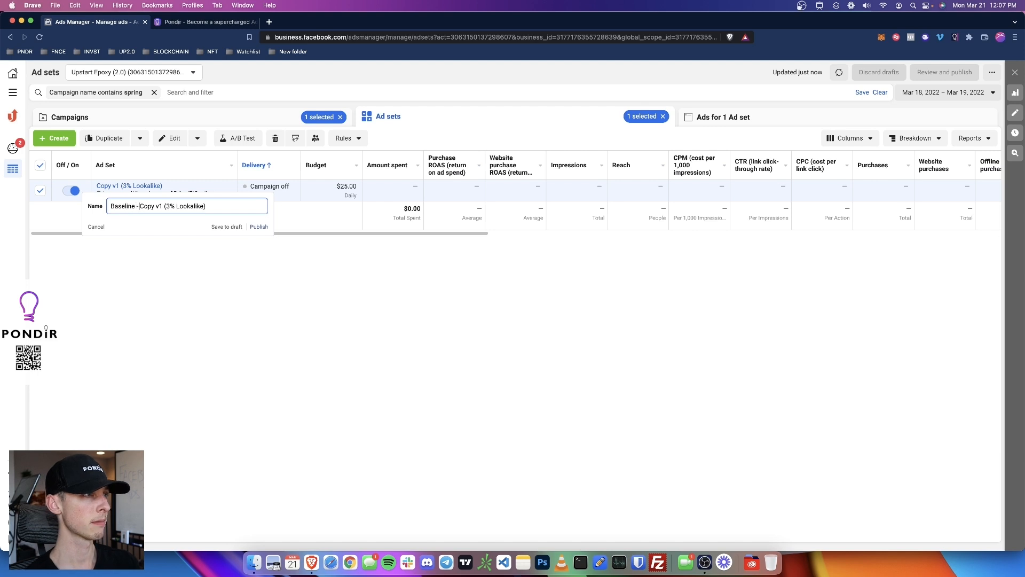
left_click(259, 226)
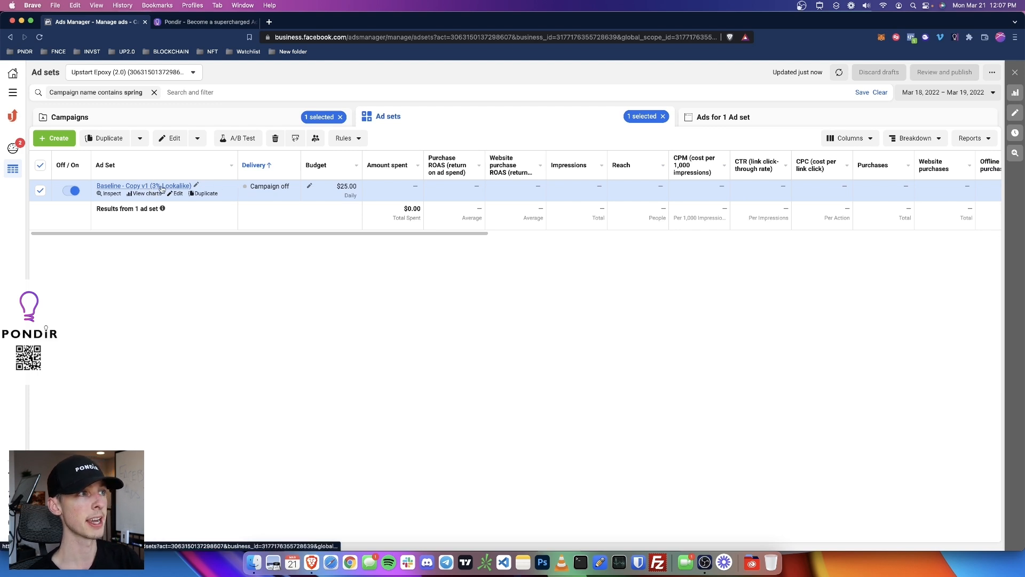
Step: Duplicate the Baseline - Copy v1 ad set three times within its original campaign
left_click(206, 194)
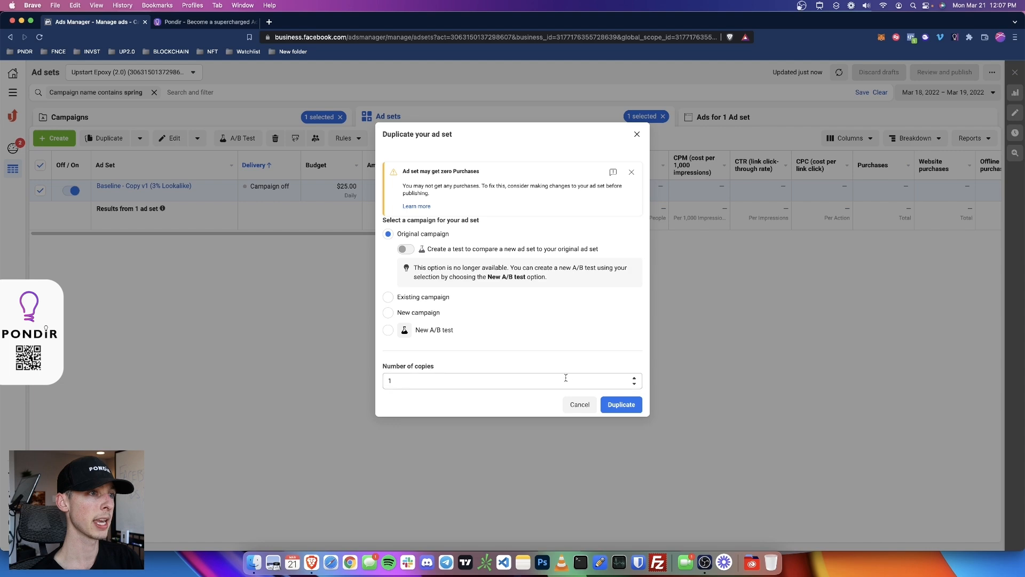
left_click(635, 378)
left_click(632, 405)
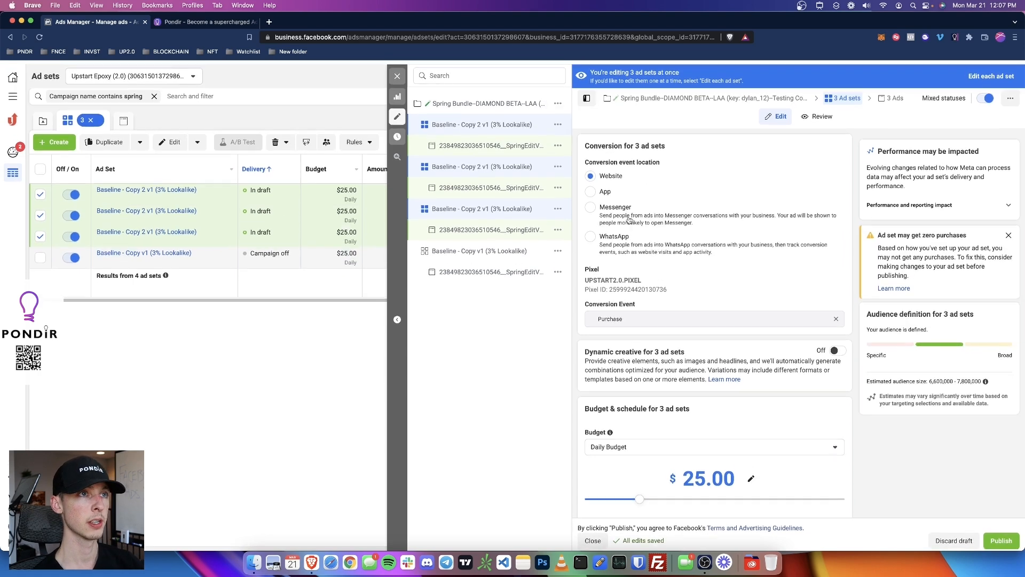
Step: Rename the first duplicated ad set in the campaign tree as "Copy v2 (3% Lookalike)"
left_click(551, 122)
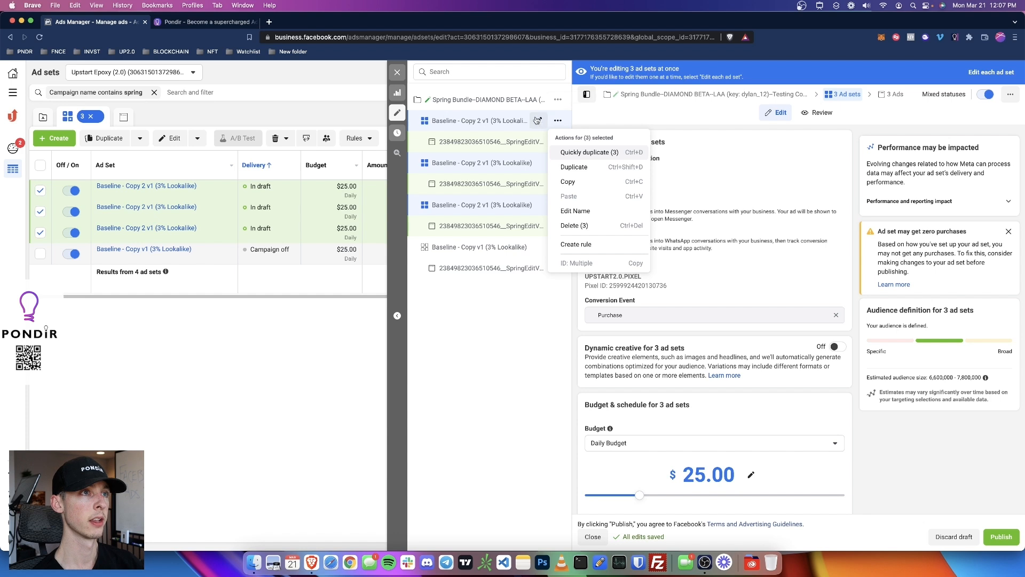
left_click(538, 121)
left_click_drag(465, 120, 437, 119)
key("BackSpace")
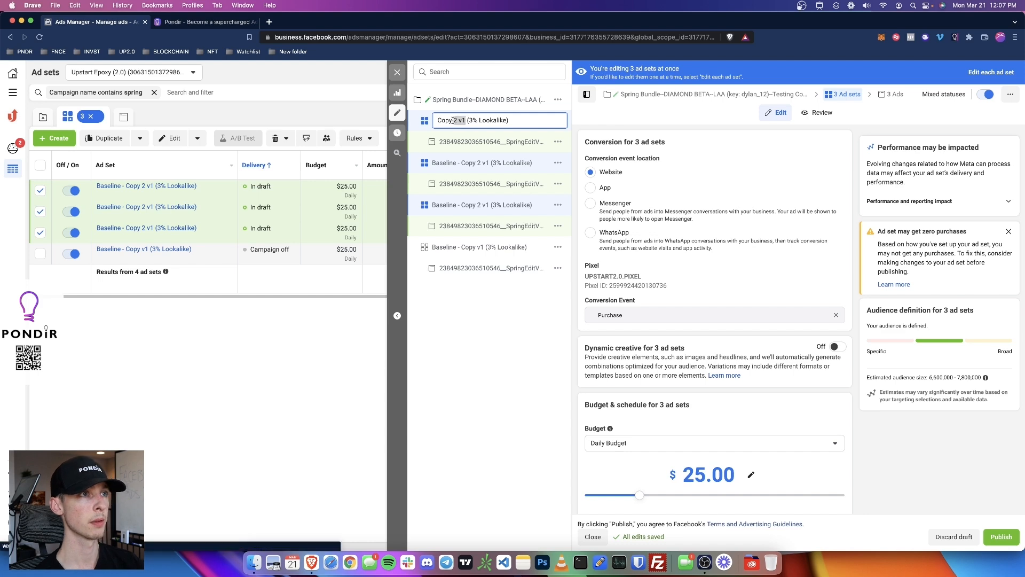
key("BackSpace")
type("v2")
key("Return")
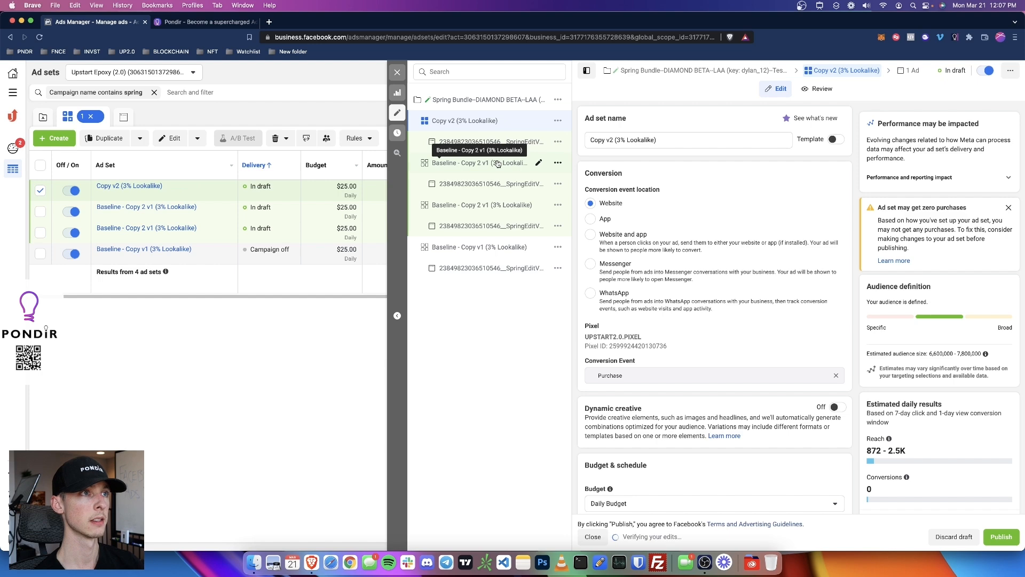
Step: Rename the second duplicated ad set as "Copy v3 (3% Lookalike)"
left_click(496, 163)
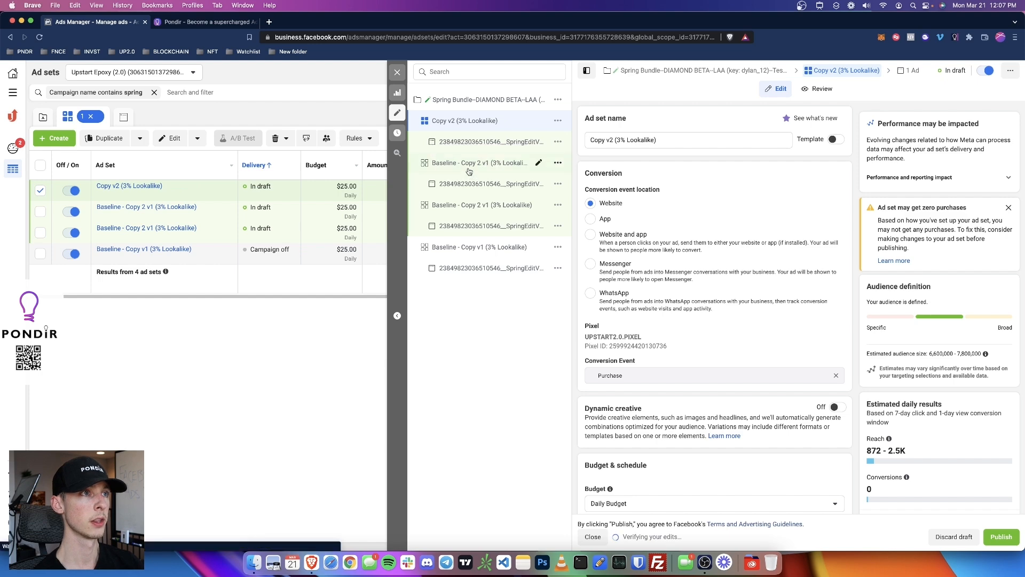
left_click_drag(639, 140, 586, 139)
type("Copy")
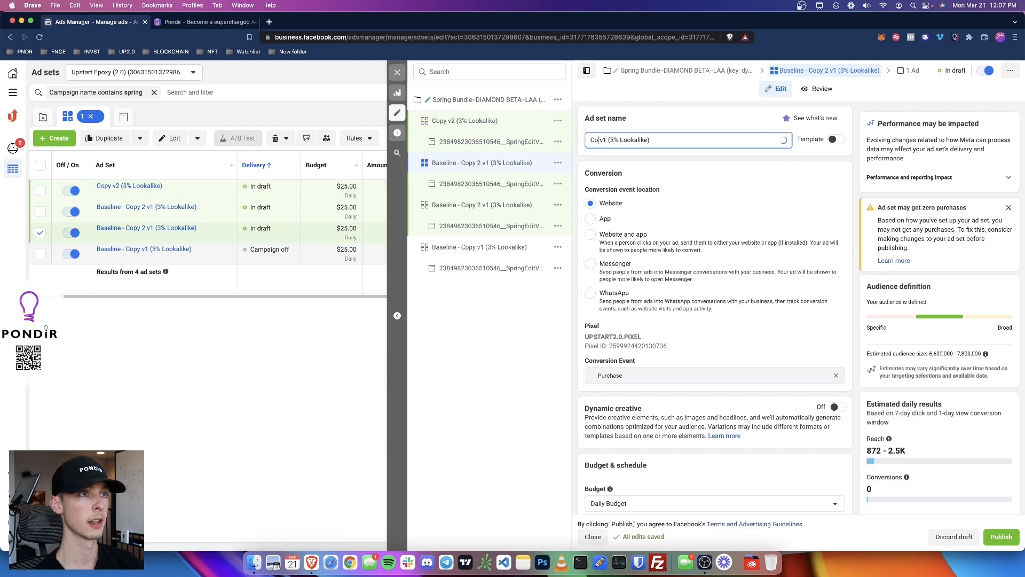
key("BackSpace")
key("BackSpace")
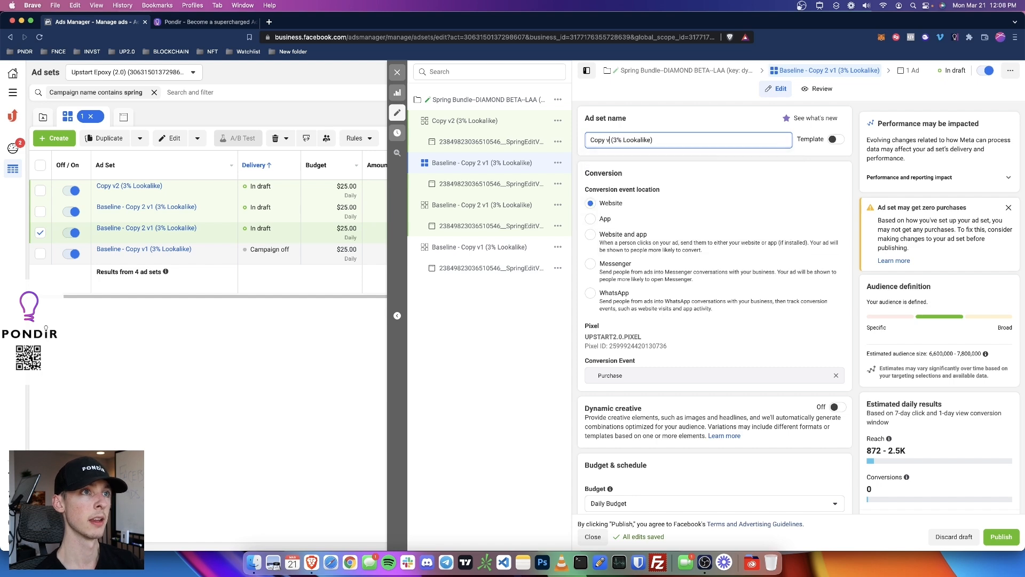
type("3")
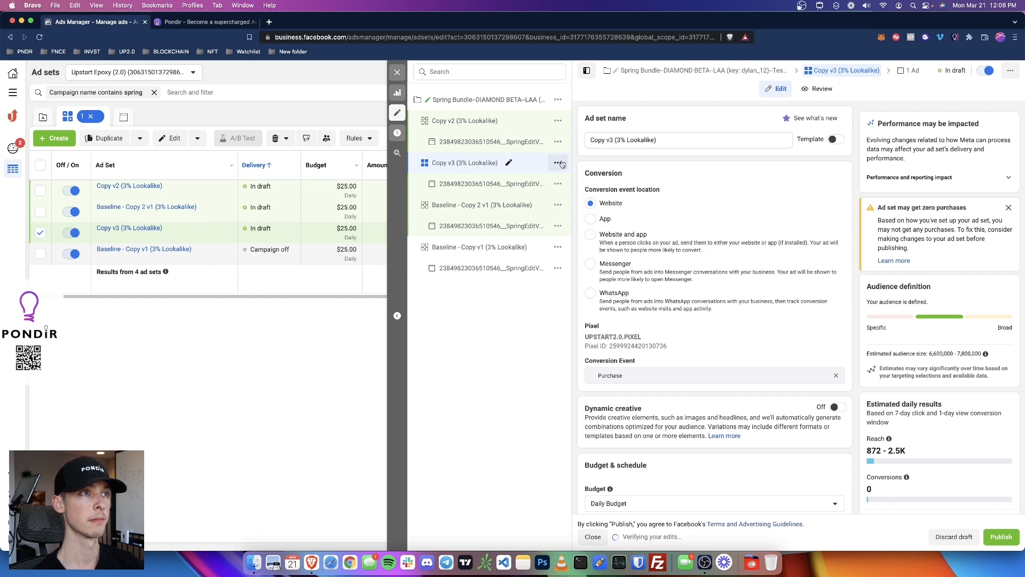
Step: Rename the third duplicated ad set as "Copy v4 (3% Lookalike)"
left_click(512, 206)
left_click(652, 140)
key("super+BackSpace")
type("Copy V")
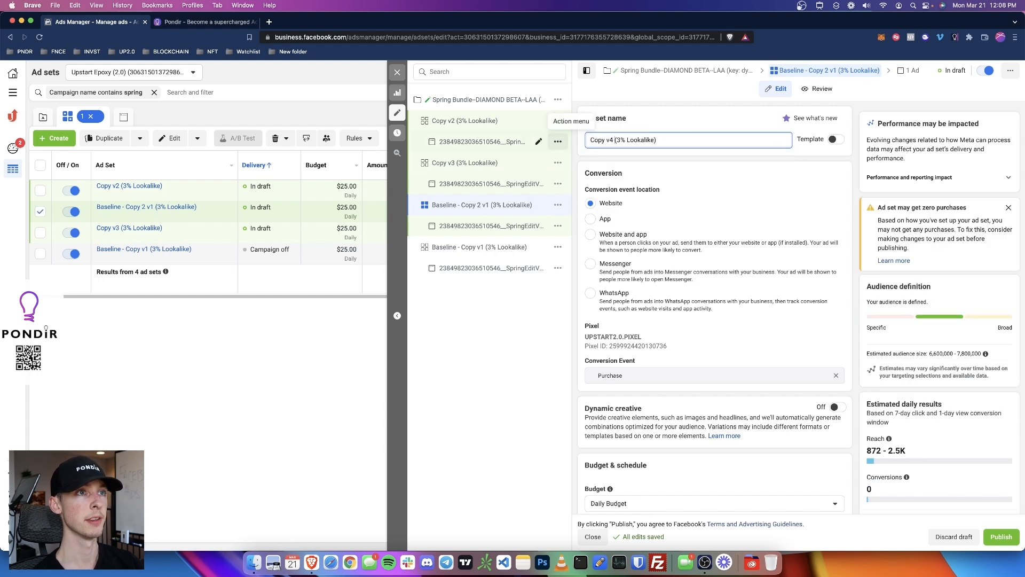
left_click(696, 118)
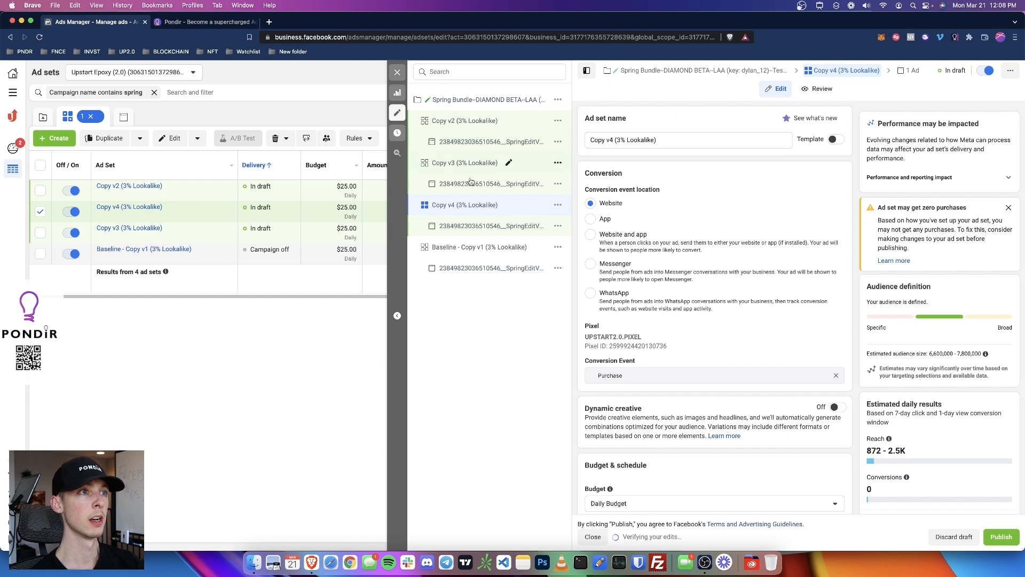
Step: Delete the three draft SpringEditV3 - Copy 2 ads inside the Copy v2, Copy v3 and Copy v4 ad sets
left_click(472, 225)
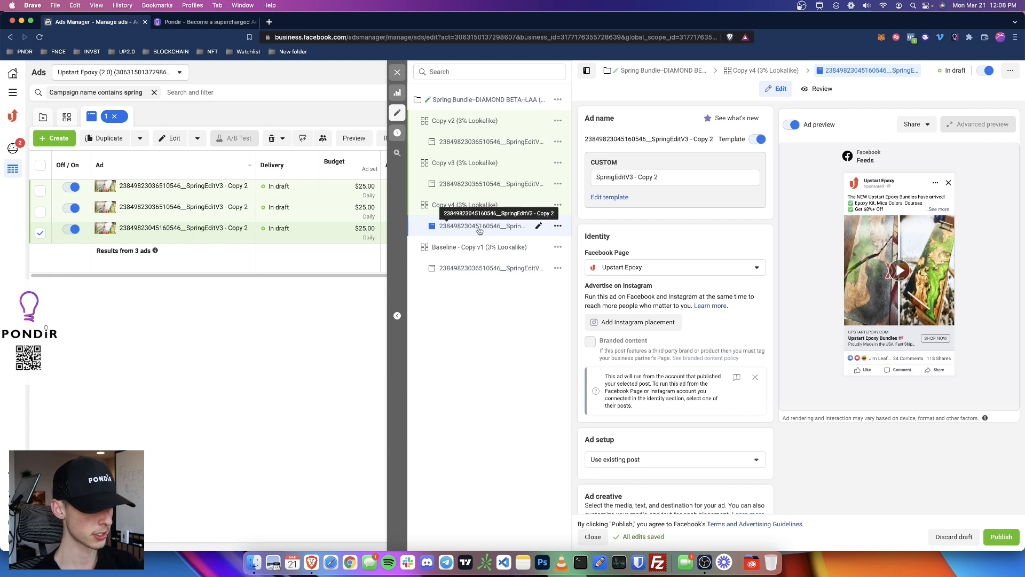
left_click(465, 188)
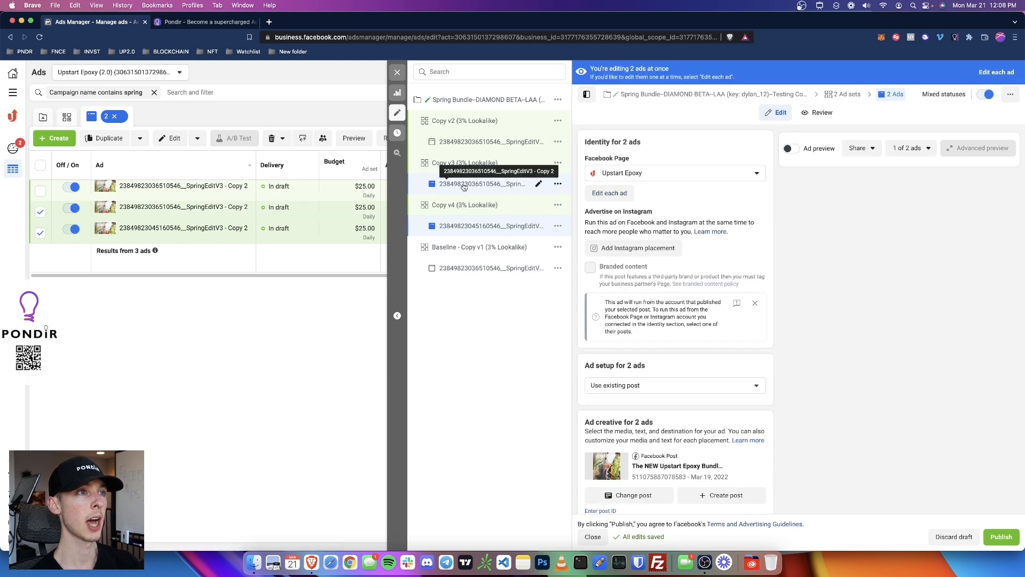
left_click(459, 147)
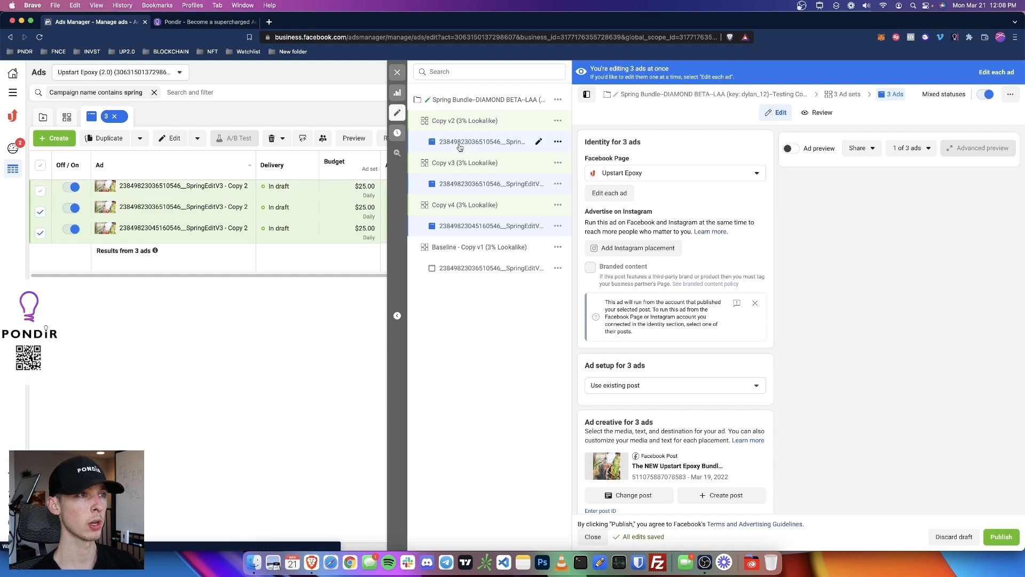
left_click(557, 141)
left_click(566, 246)
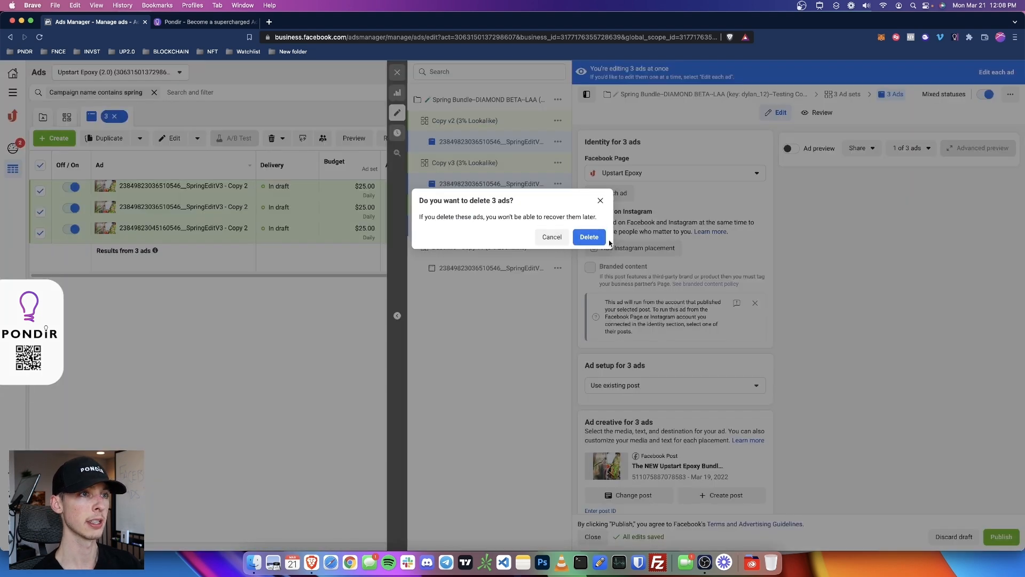
left_click(589, 236)
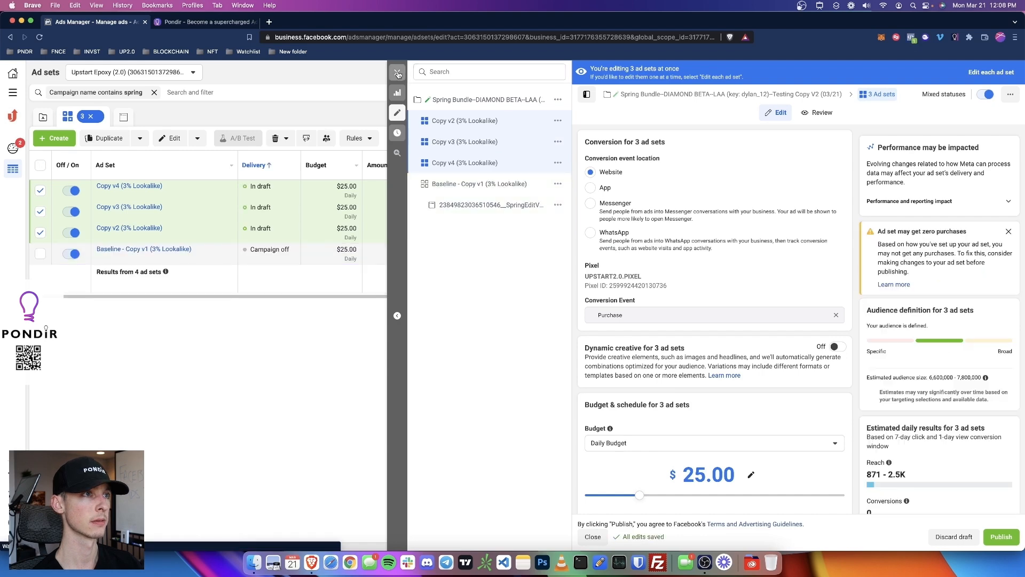
Step: Publish the Copy v2, v3 and v4 ad sets, close the editor and return to the campaigns list
left_click(1001, 537)
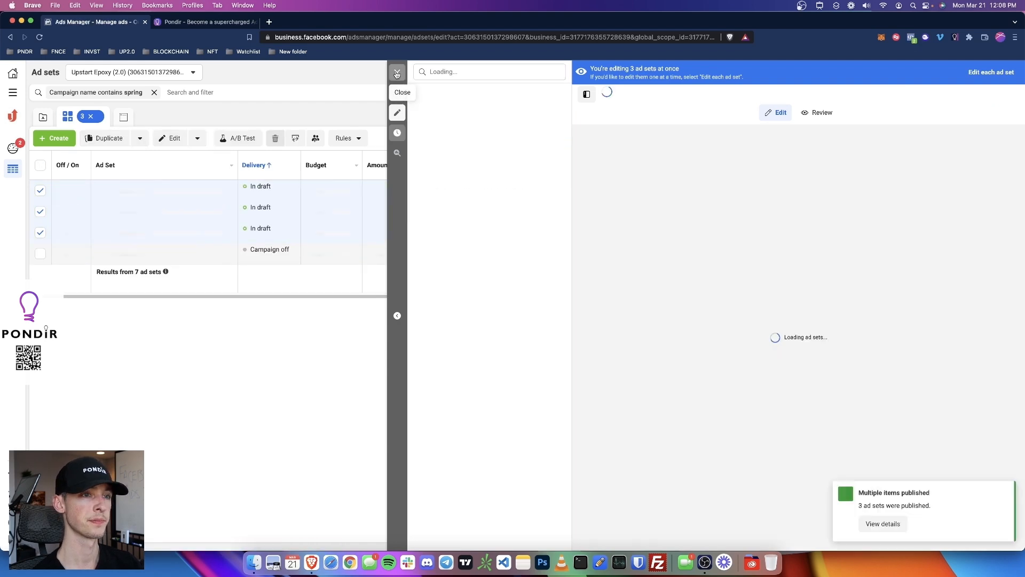
left_click(397, 74)
left_click(71, 116)
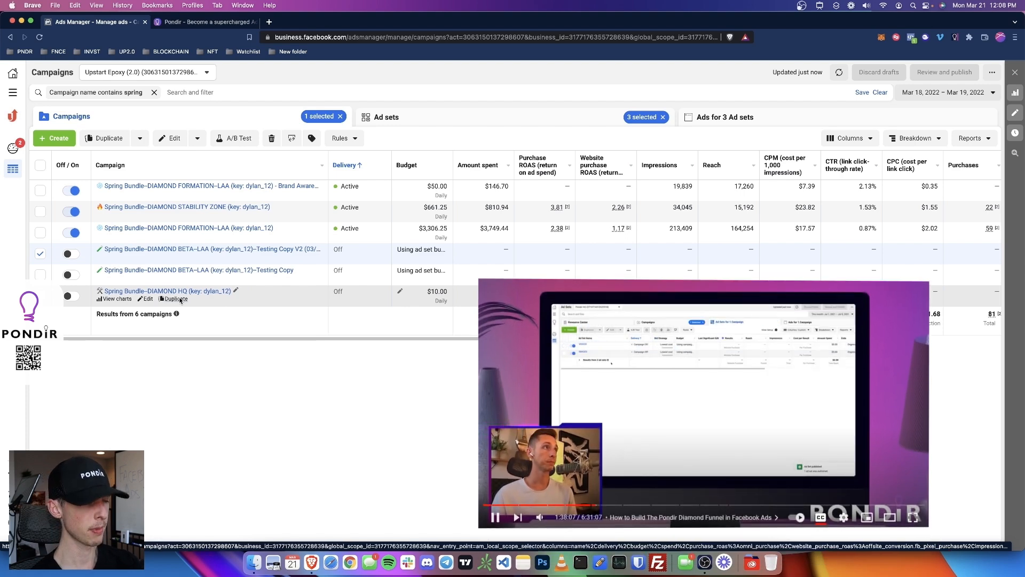
key("super+shift+d")
left_click_drag(40, 281, 255, 309)
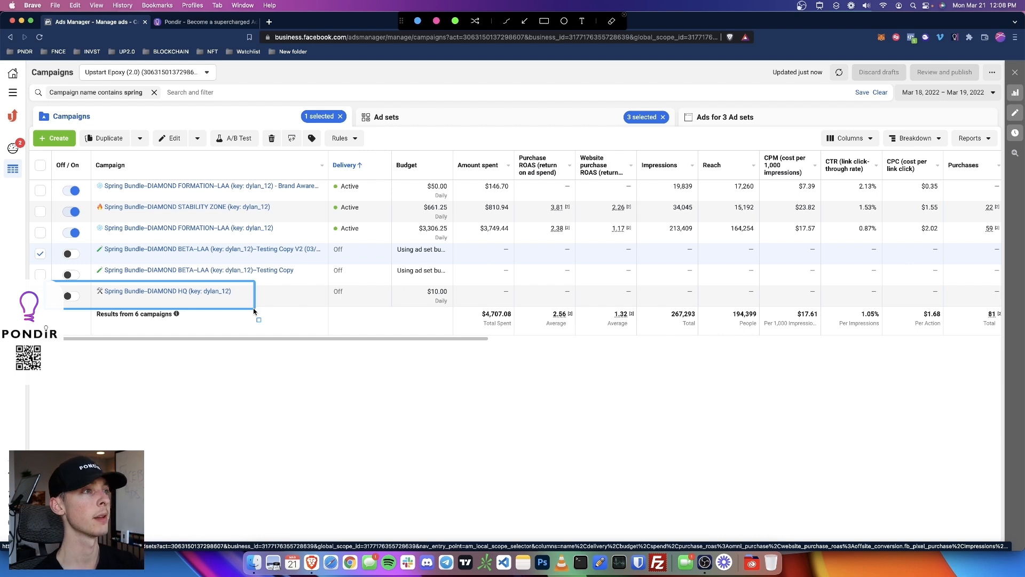
key("Escape")
Step: From the DIAMOND HQ campaign's "COLD <1>__*__" ad set, set up a duplicate of the SpringEditV3 ad for the existing DIAMOND BETA–LAA "Testing Copy V2 (03/21)" campaign
left_click(207, 292)
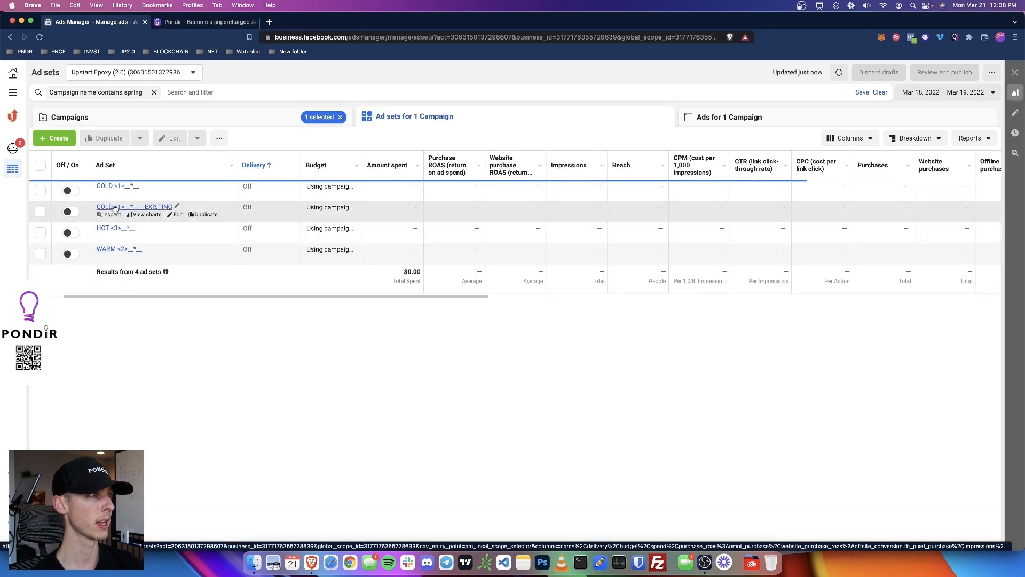
left_click(114, 187)
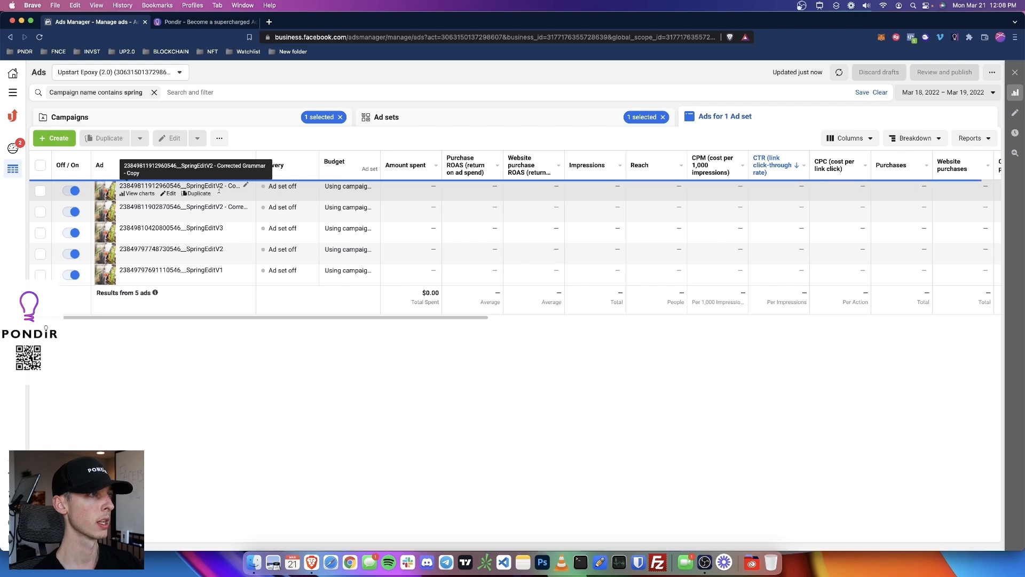
left_click(196, 235)
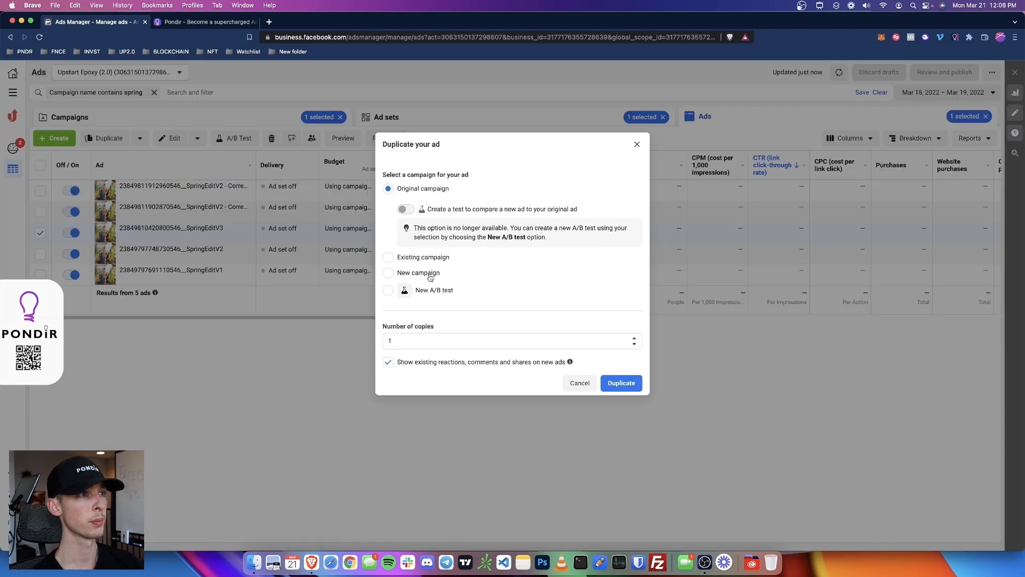
left_click(502, 199)
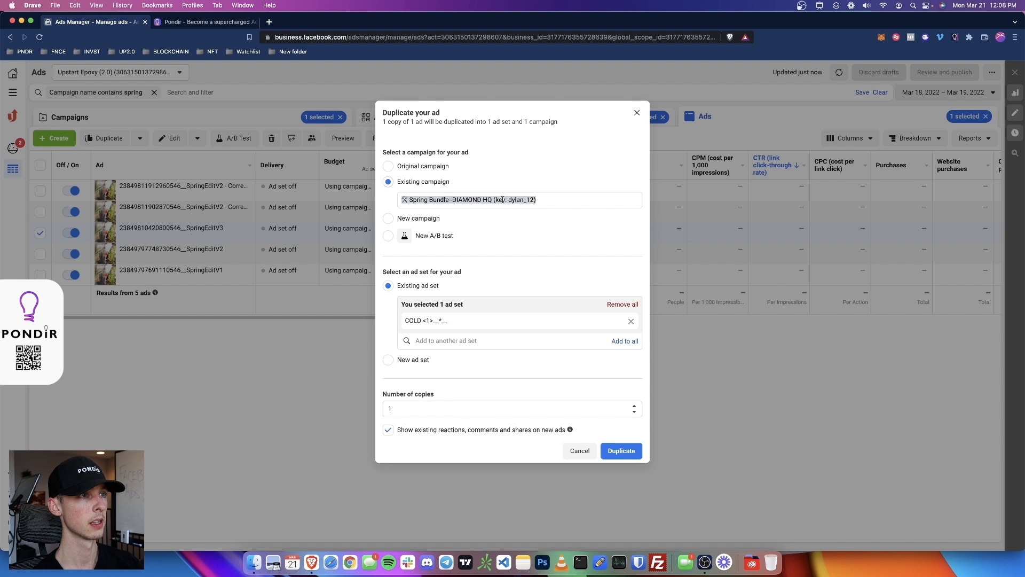
type("beta")
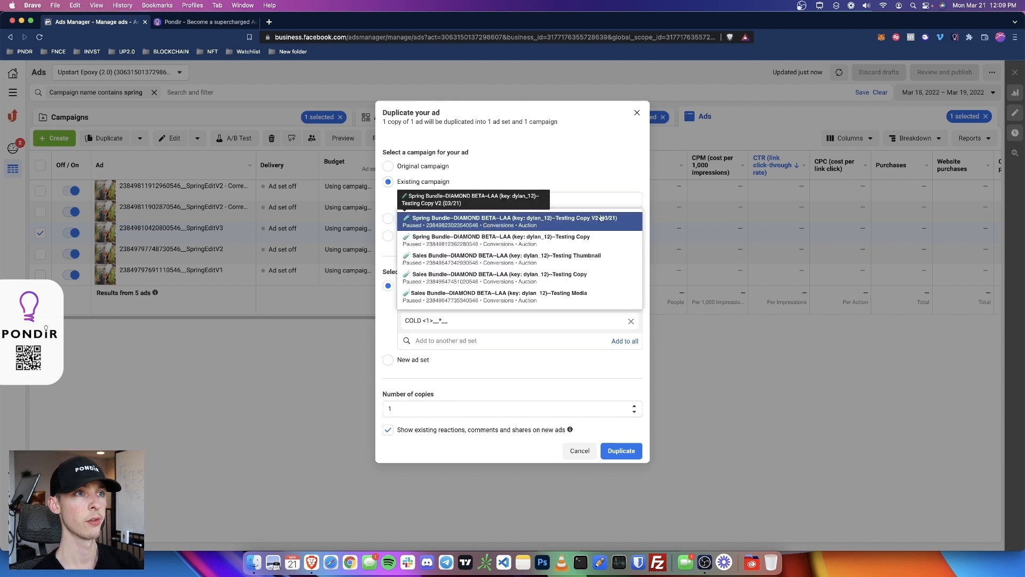
left_click(485, 219)
Step: Choose the Copy v2, v3 and v4 ad sets as destinations without the Baseline one, duplicate the ad into them and publish the copies
left_click(471, 314)
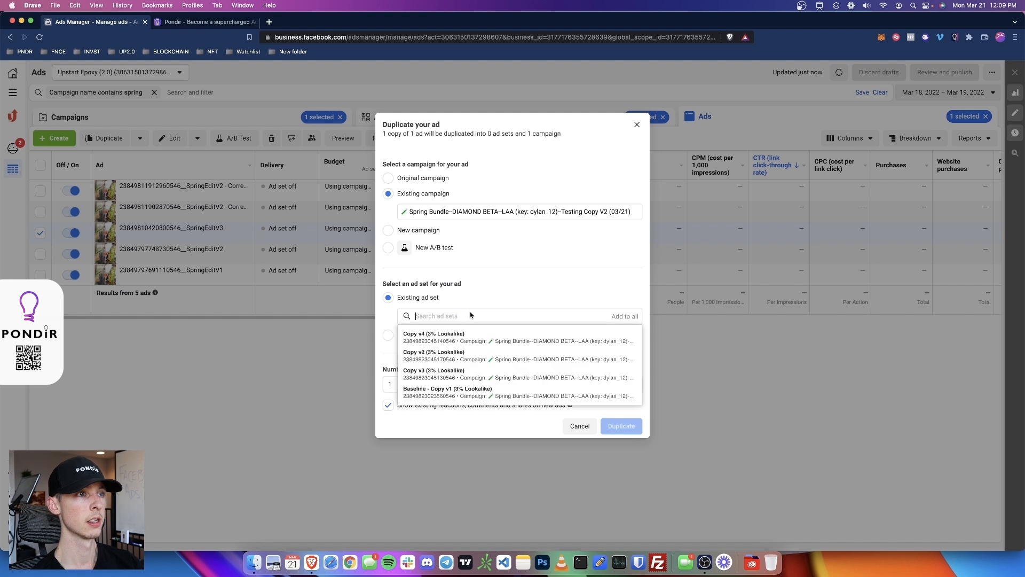
left_click(544, 339)
left_click(619, 343)
scroll(540, 332, "down", 2)
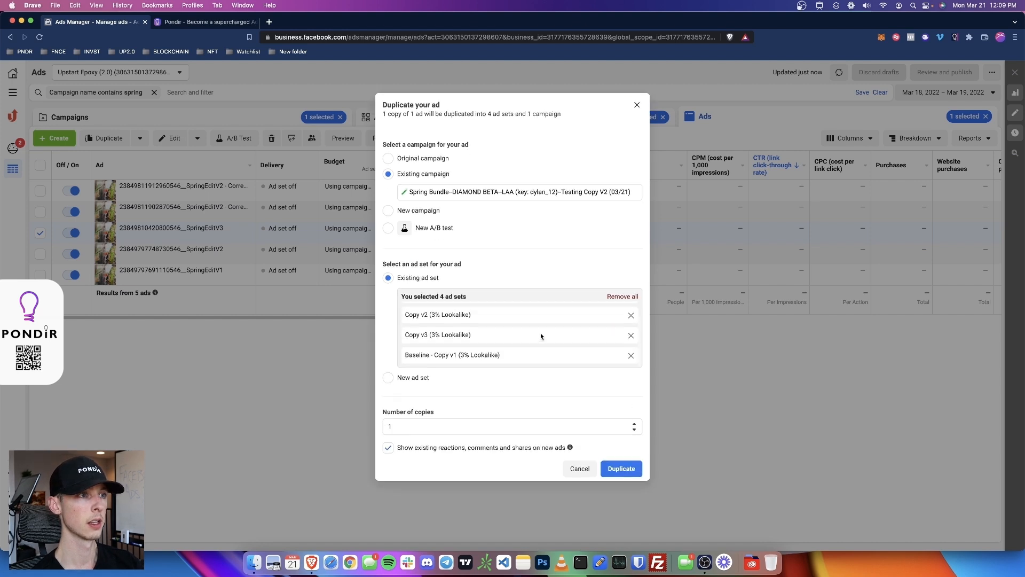
left_click(632, 356)
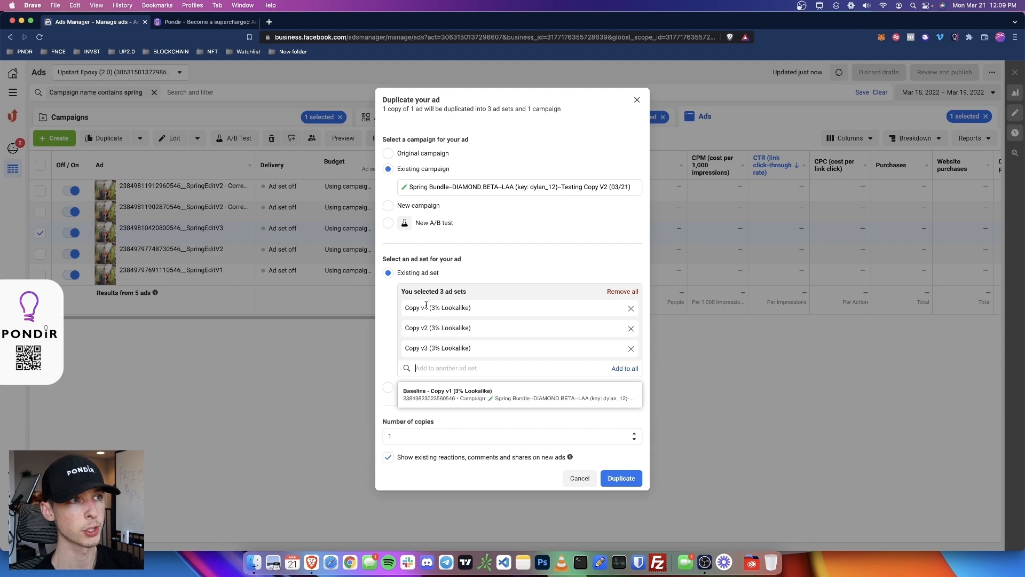
left_click(621, 479)
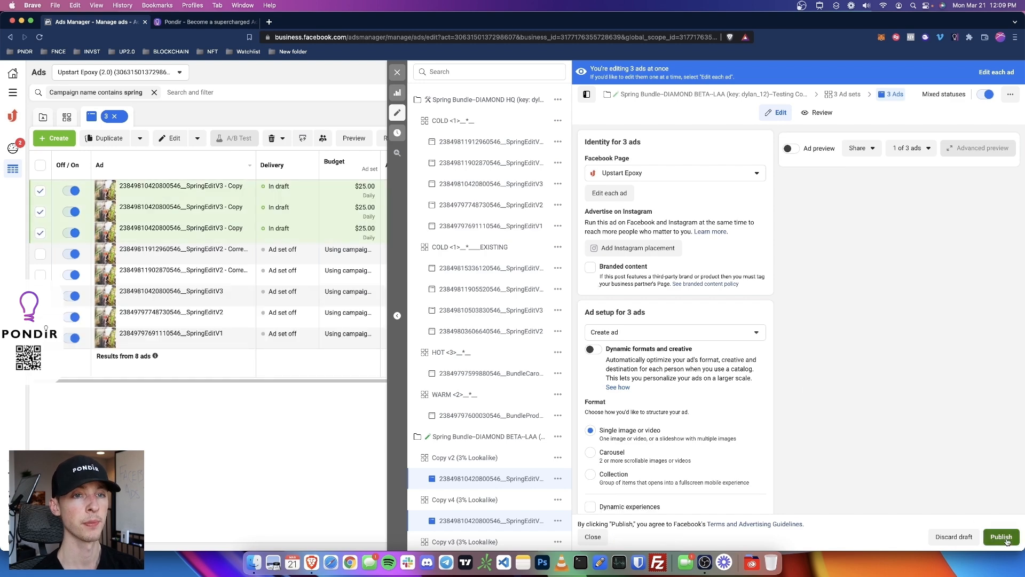
left_click(397, 72)
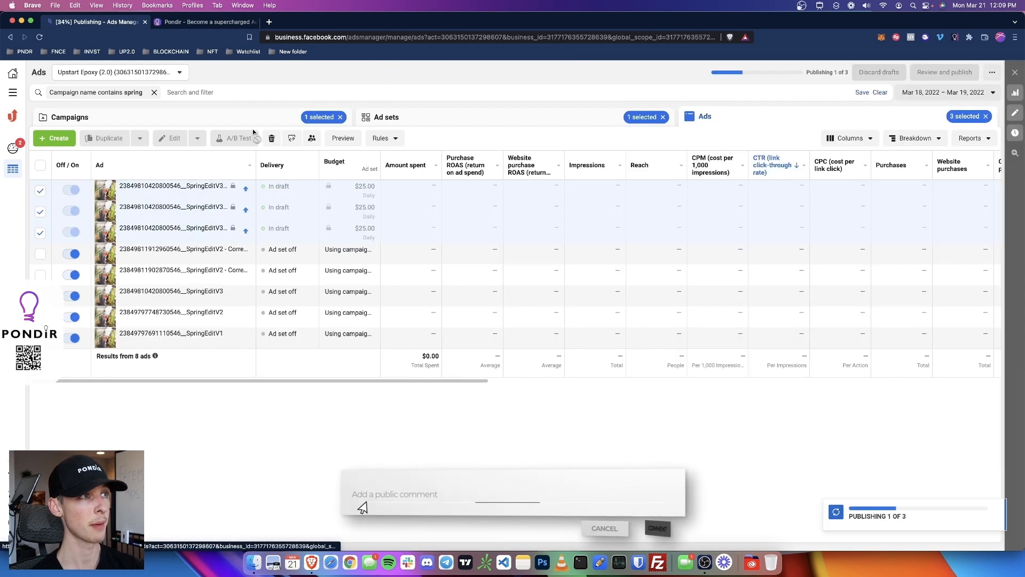
Step: Return to the campaigns list and open the ad sets of the DIAMOND BETA–LAA Testing Copy V2 campaign
left_click(247, 119)
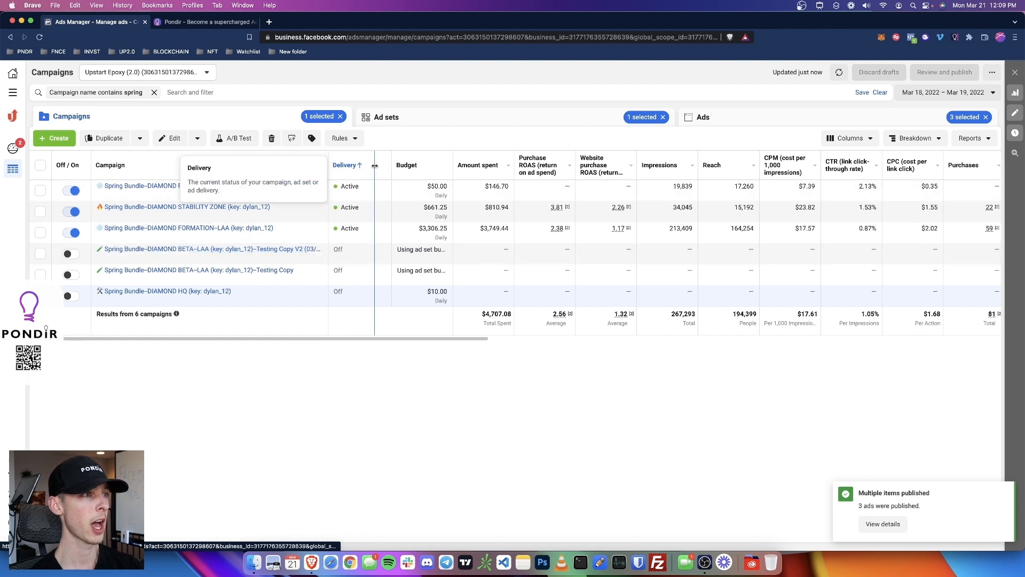
left_click(261, 208)
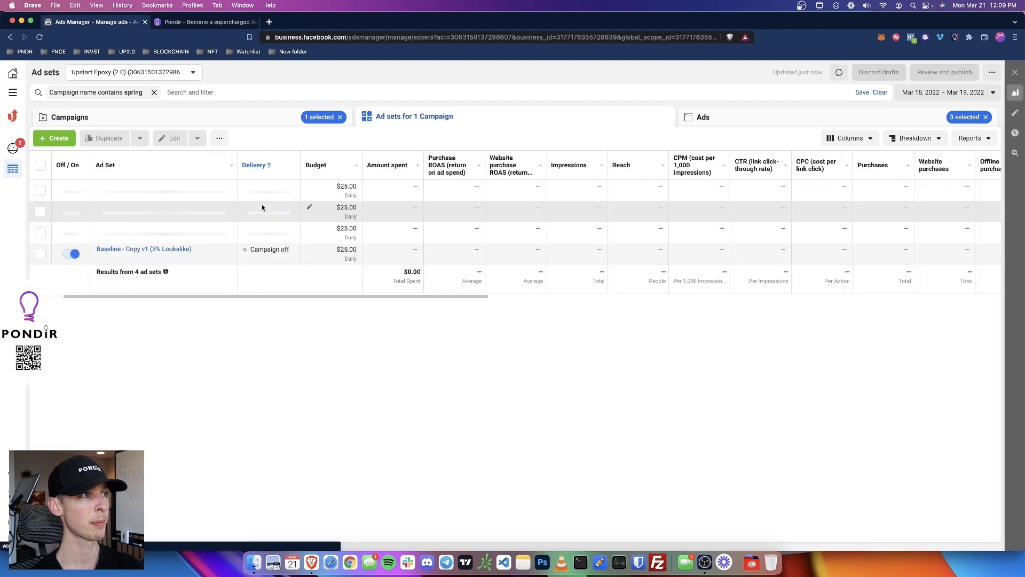
Step: Check the ad in the Baseline - Copy v1 ad set, sort the ad sets by name and deselect Baseline
left_click(136, 253)
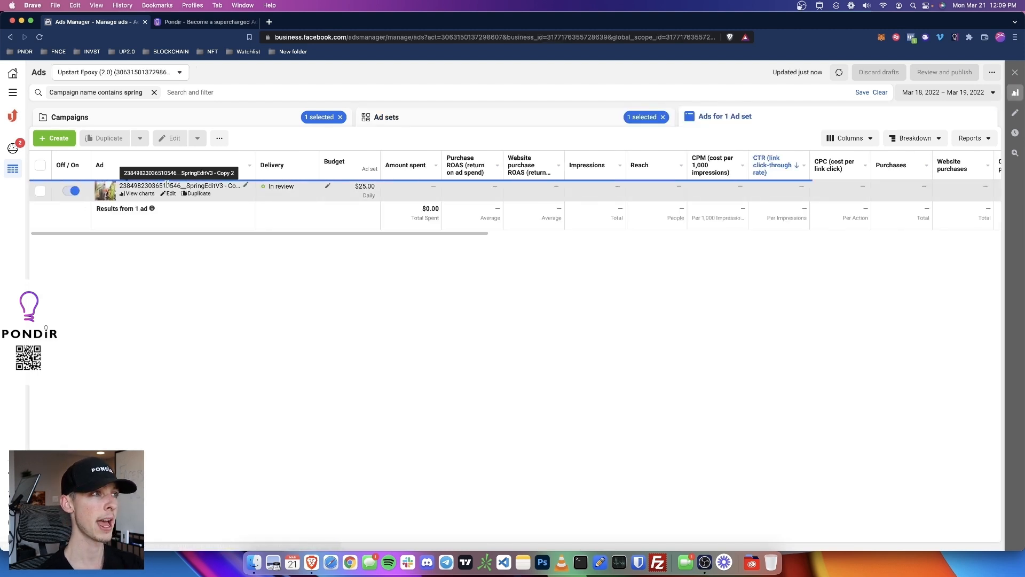
left_click(389, 117)
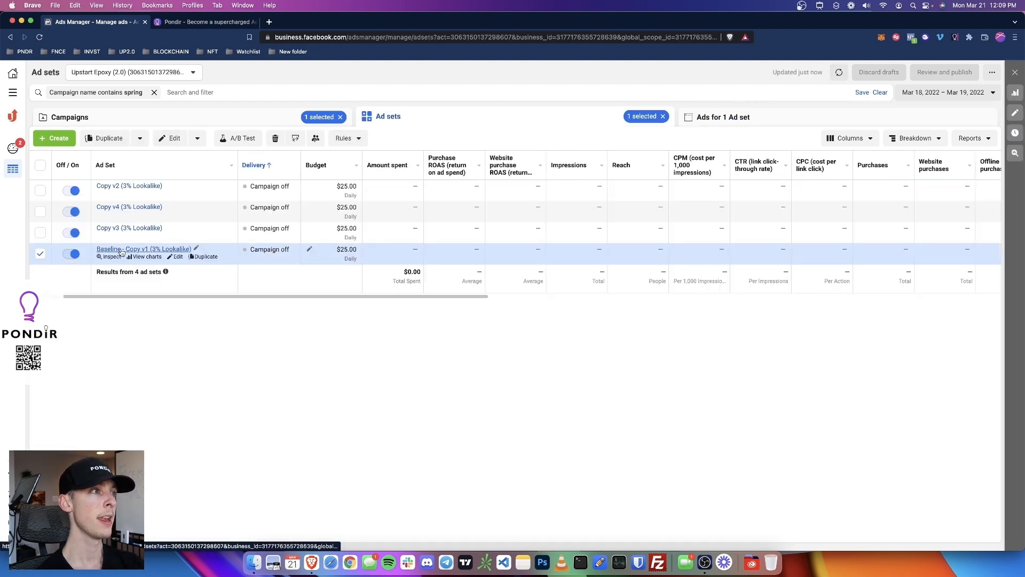
left_click(128, 165)
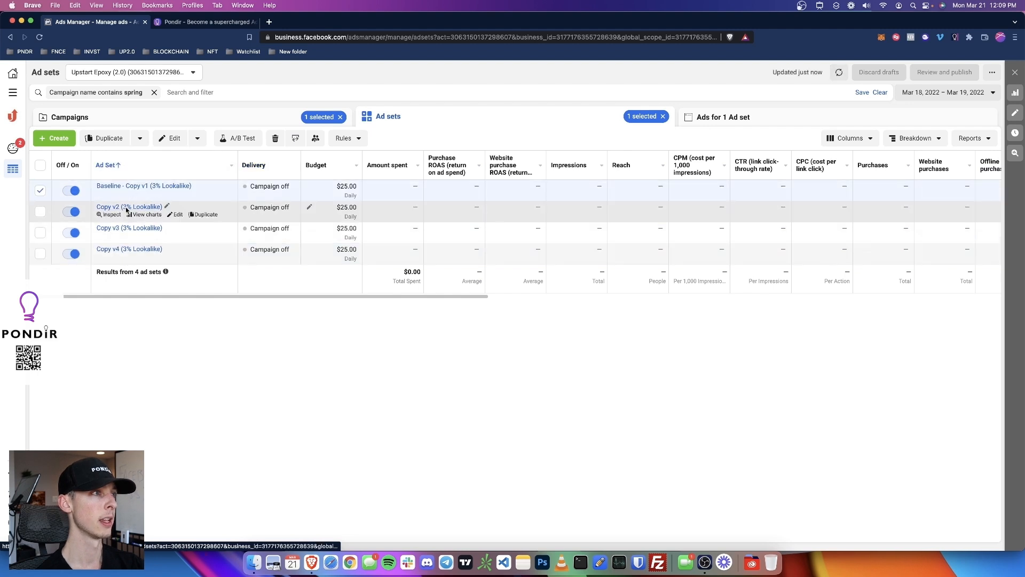
left_click(40, 190)
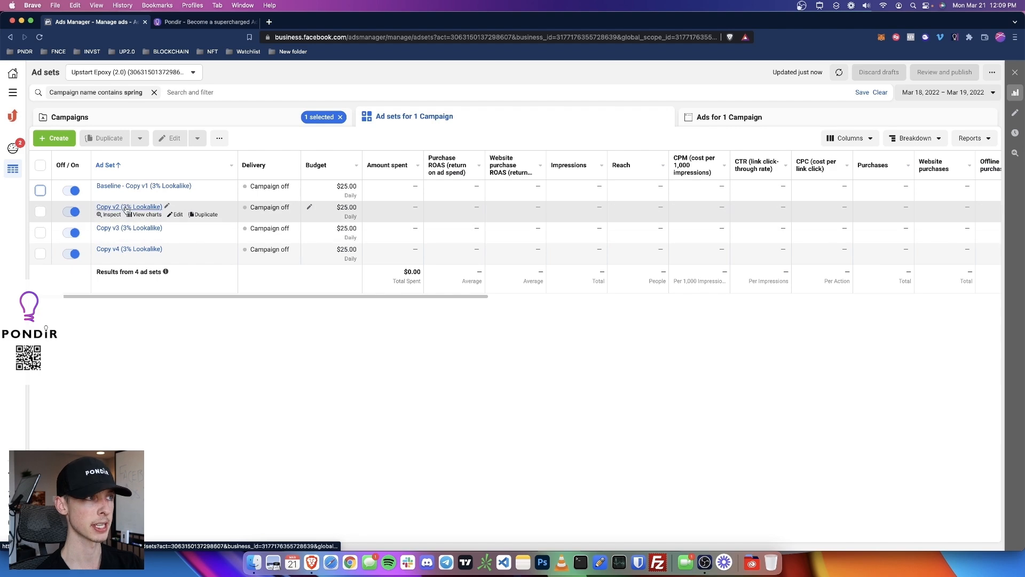
Step: Open the Copy v2 ad set's SpringEditV3 ad for editing and clear its primary text
left_click(126, 208)
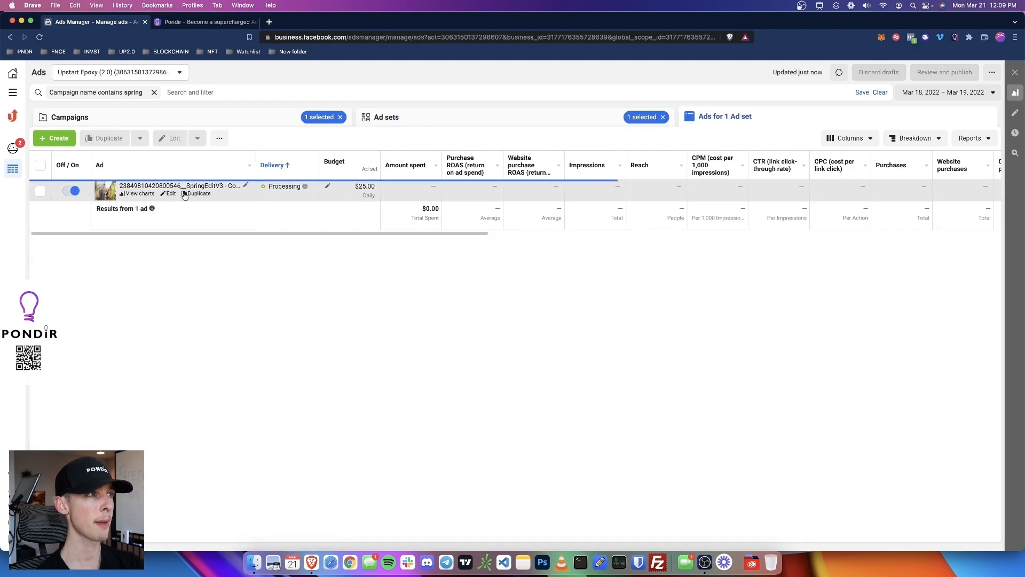
left_click(170, 194)
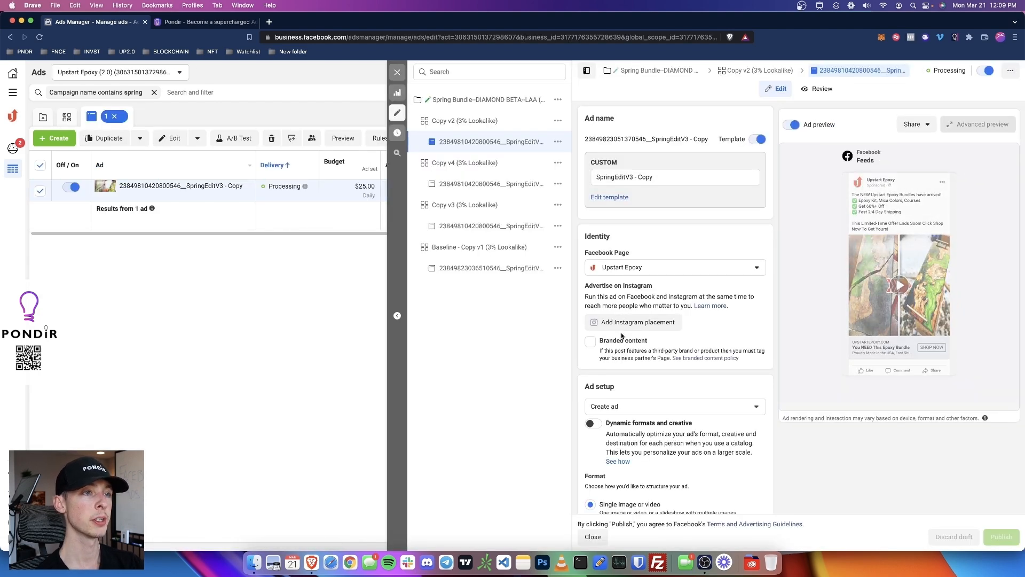
scroll(622, 336, "down", 5)
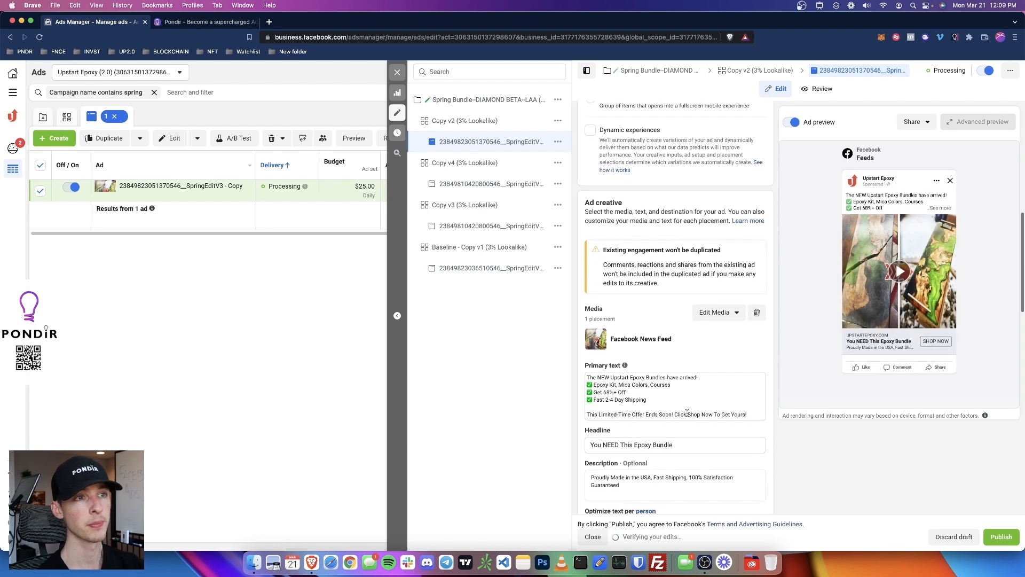
left_click(746, 411)
left_click_drag(746, 412, 587, 377)
key("BackSpace")
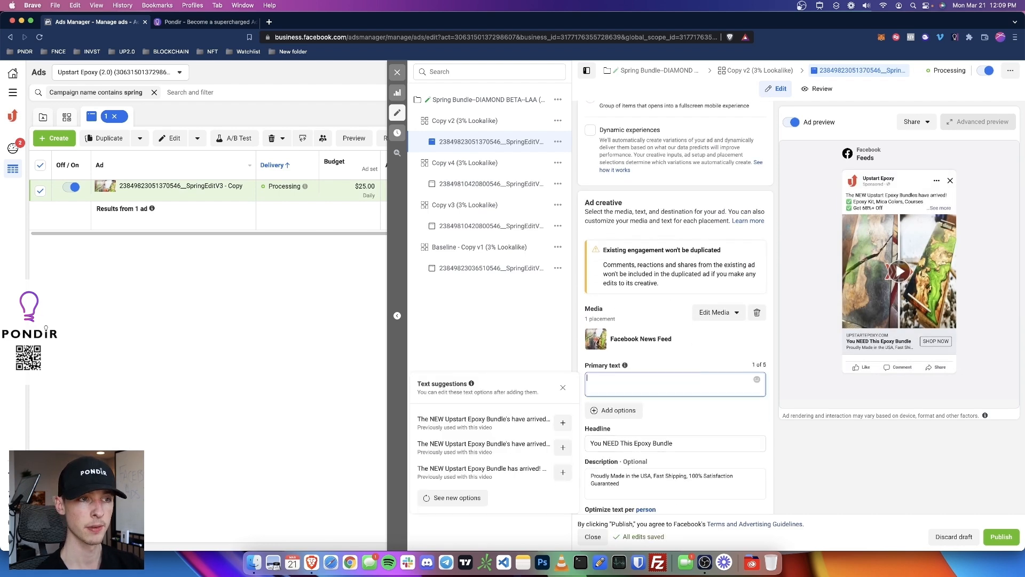
Step: Switch to Pondir and open the Smart Copywriter's Primary Text placement
left_click(186, 24)
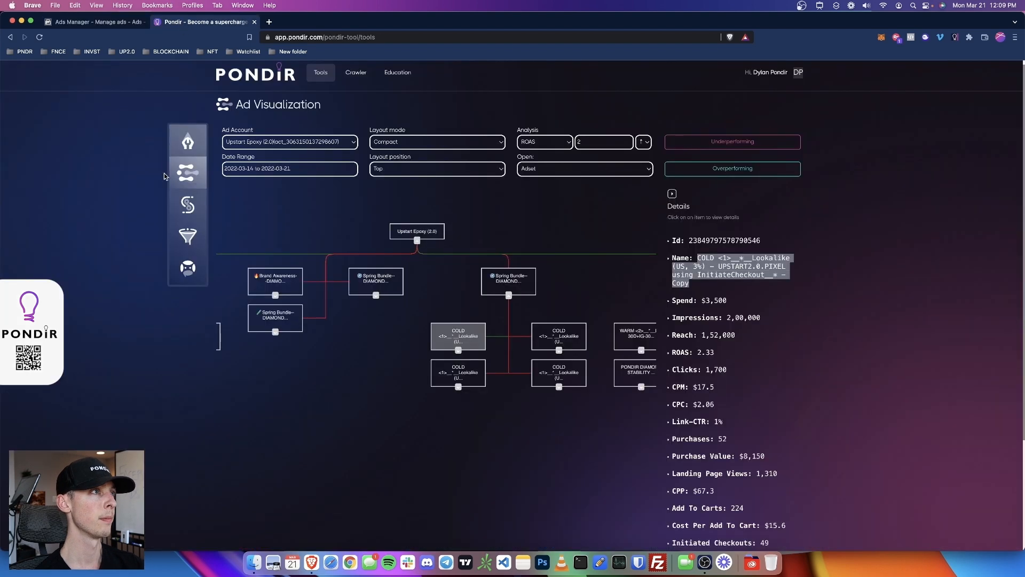
left_click(188, 141)
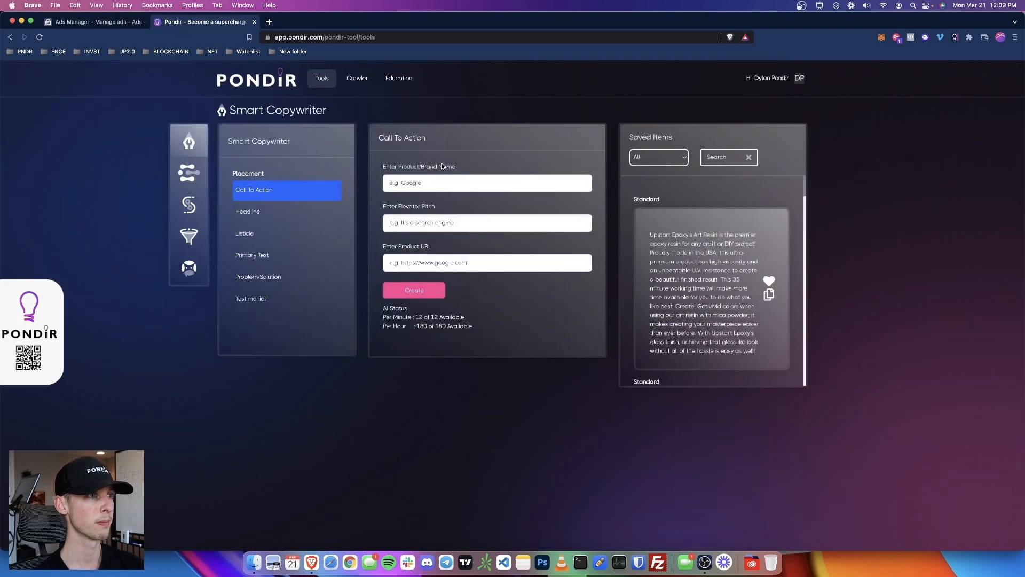
left_click(264, 255)
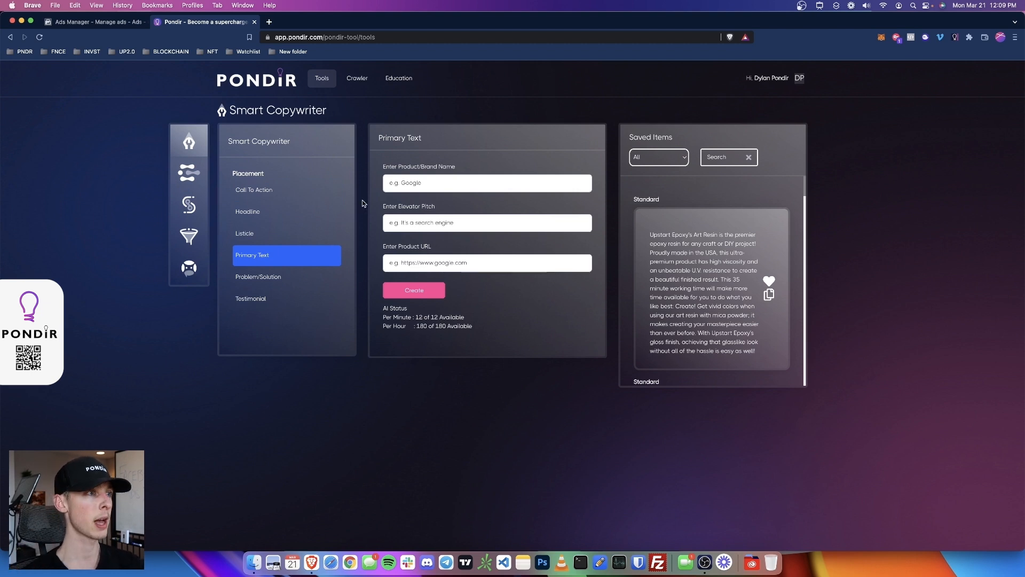
Step: Copy the URL of Upstart Epoxy's epoxy-bundle product page and enter it as the product URL in Pondir's Primary Text form
key("super+t")
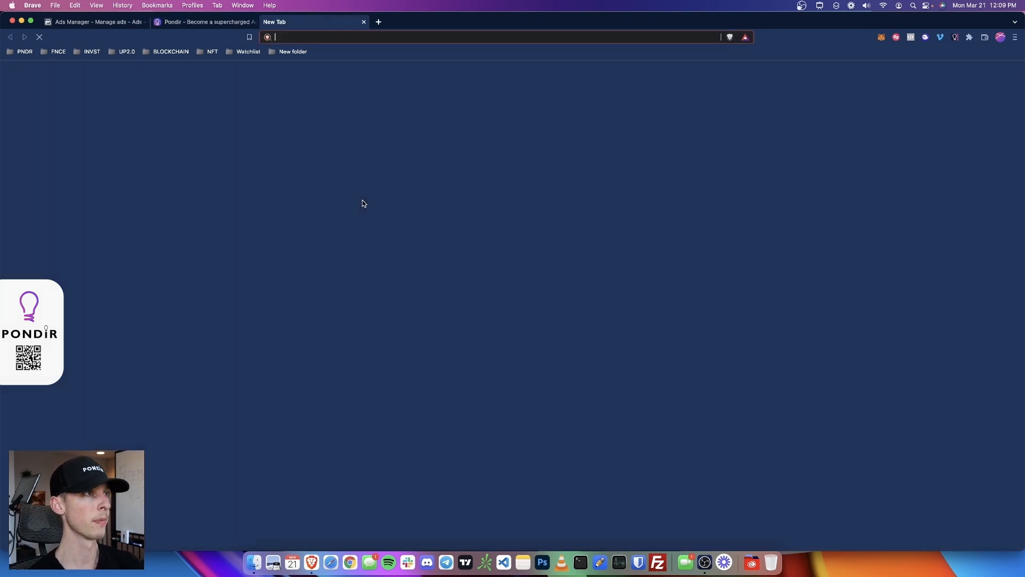
type("upst")
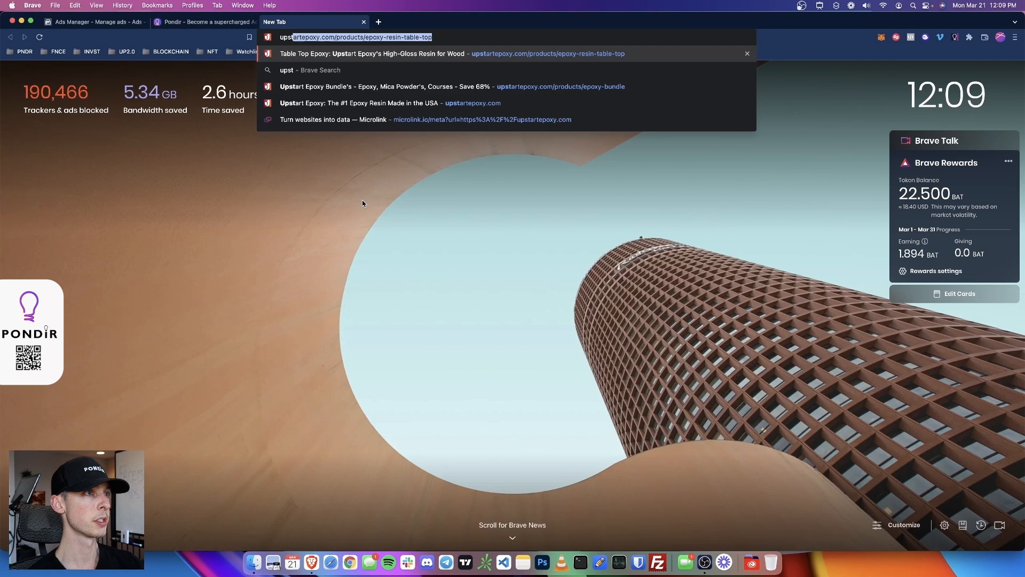
left_click(483, 89)
left_click(415, 37)
key("super+c")
key("ctrl+shift+Tab")
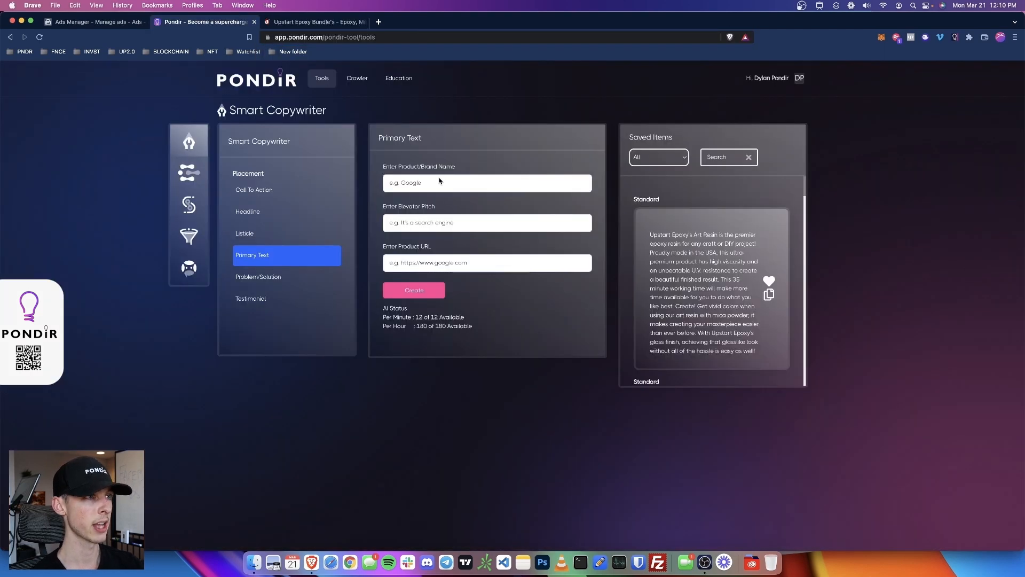
left_click(445, 260)
key("super+v")
Step: Set the brand name to "Upstart Epoxy Bundles" and reuse the elevator pitch starting "is the best-selling epoxy bundle! Get an epoxy kit, mica powders"
left_click(438, 184)
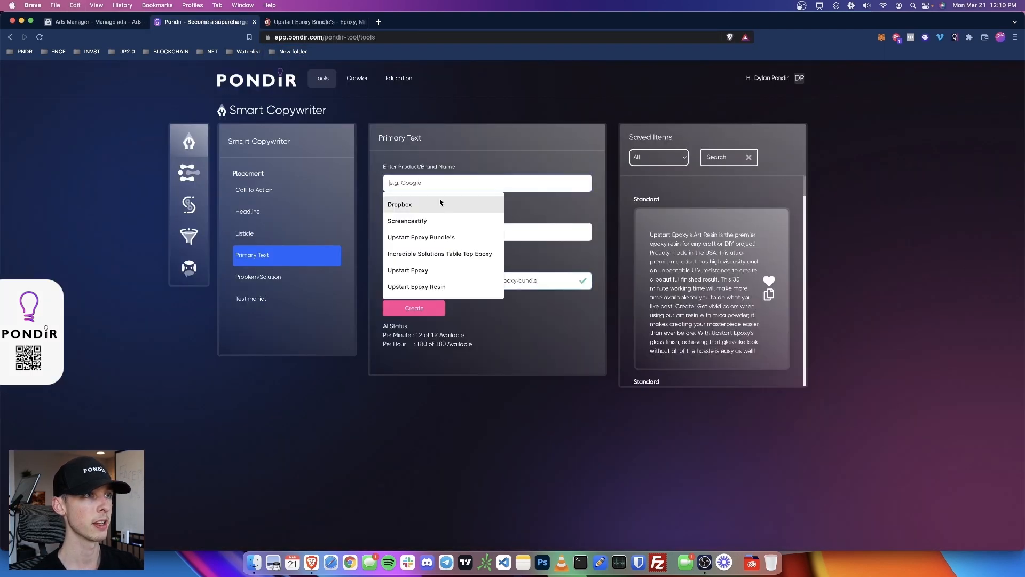
left_click(436, 238)
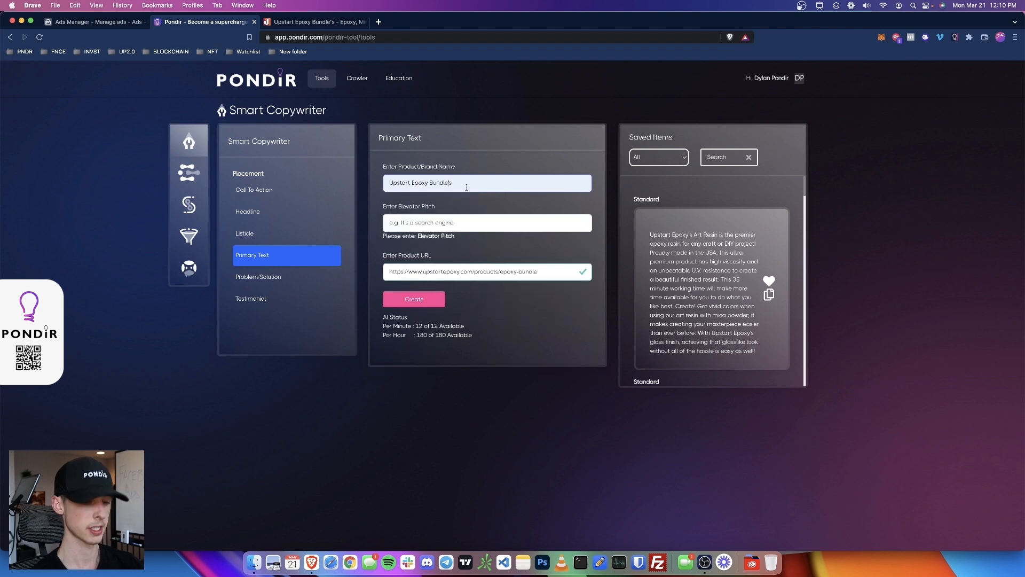
key("BackSpace")
left_click(442, 220)
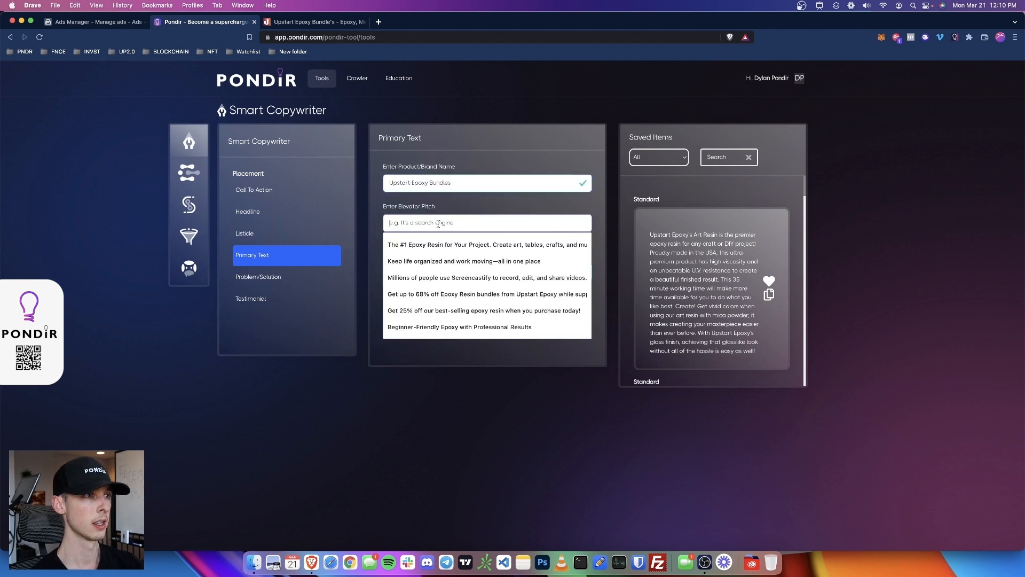
type("is")
key("Down")
key("Return")
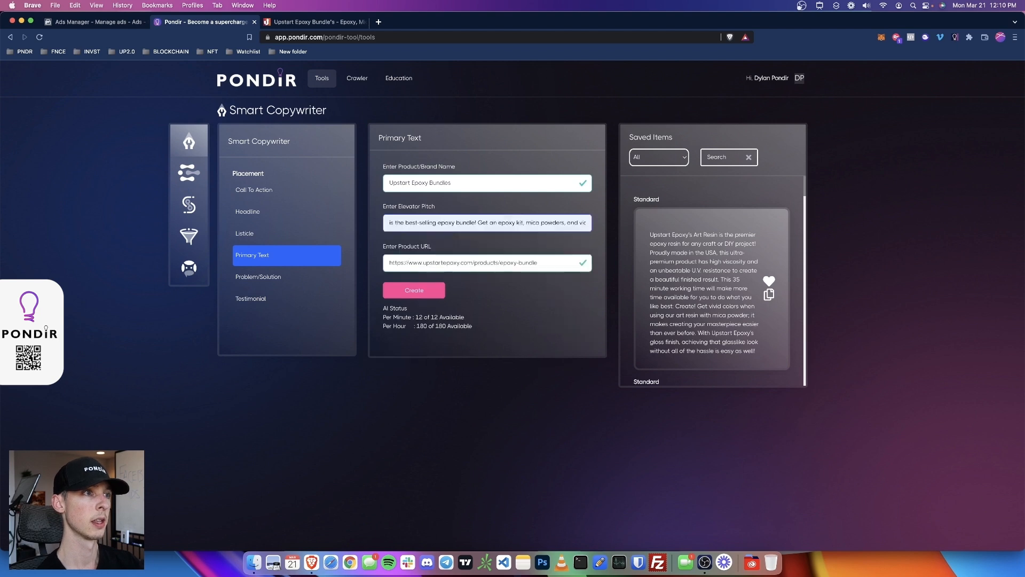
Step: Generate primary texts, save the first "Looking for a great epoxy kit?" suggestion as a favourite and generate another set
left_click(409, 291)
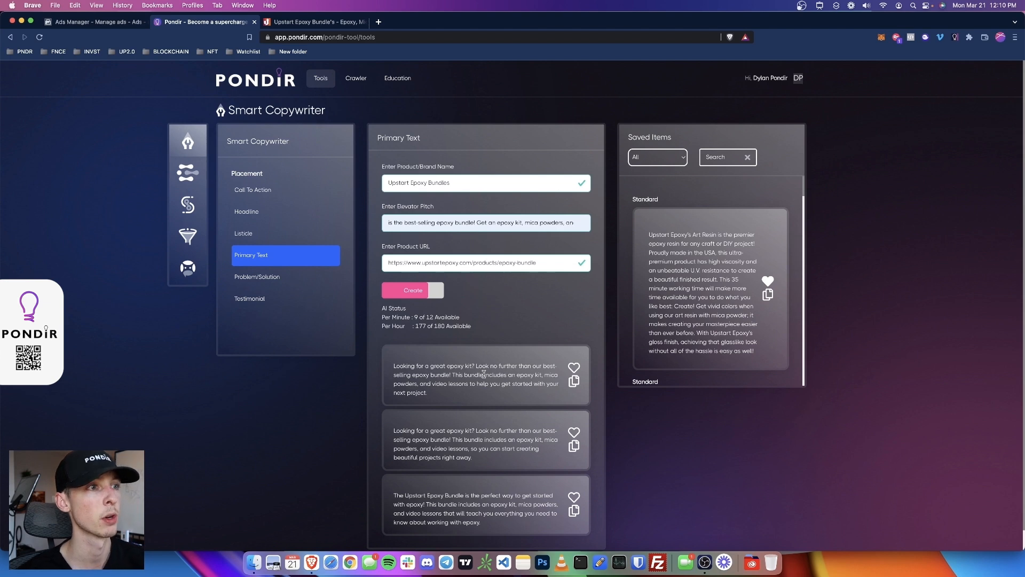
left_click(569, 369)
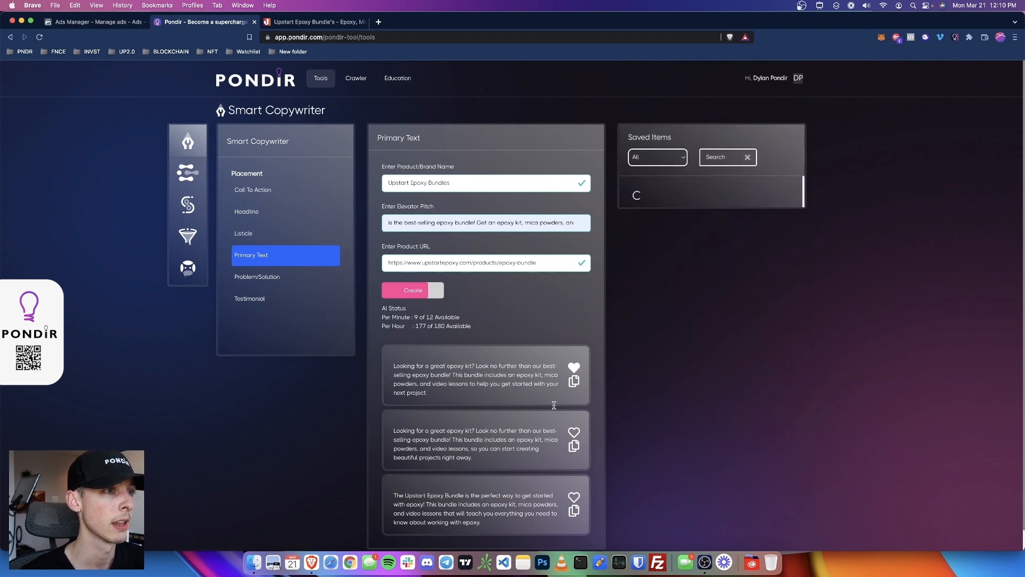
left_click(415, 292)
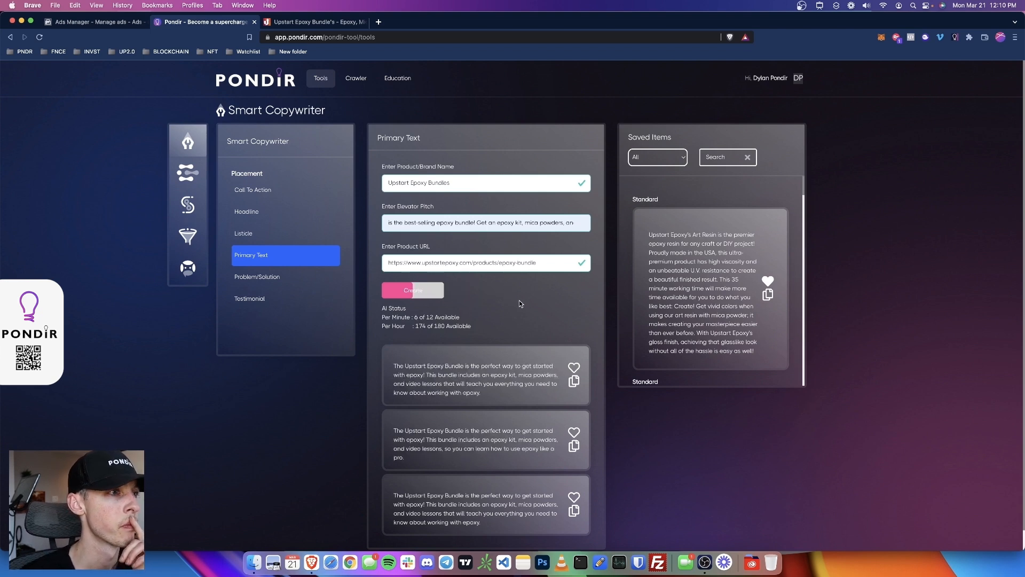
Step: Remove the blank line above the first "The Upstart Epoxy Bundle is the perfect way" suggestion, save it as a favourite and copy it
scroll(519, 300, "down", 1)
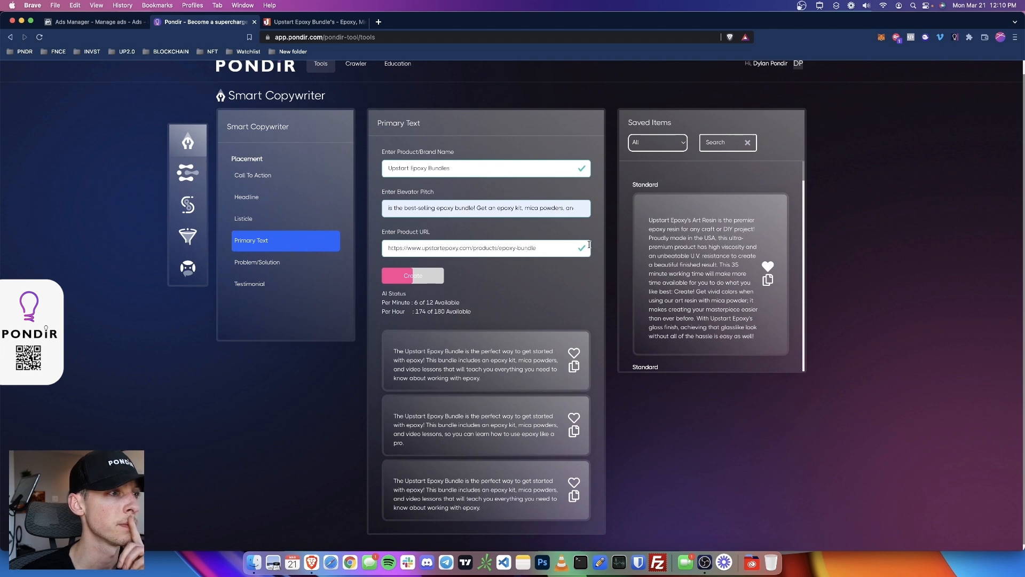
scroll(697, 258, "down", 10)
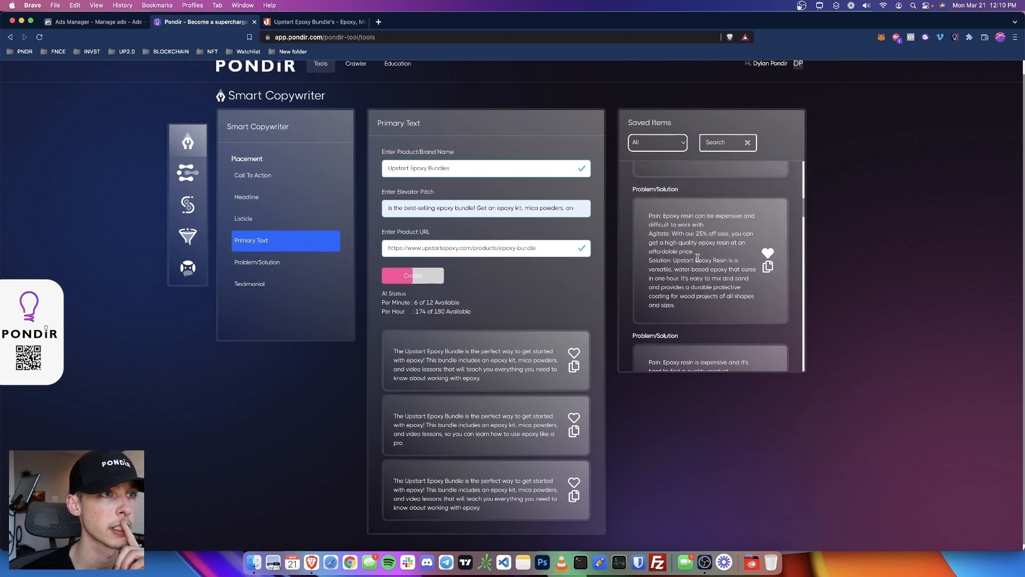
scroll(697, 258, "down", 10)
scroll(698, 260, "down", 5)
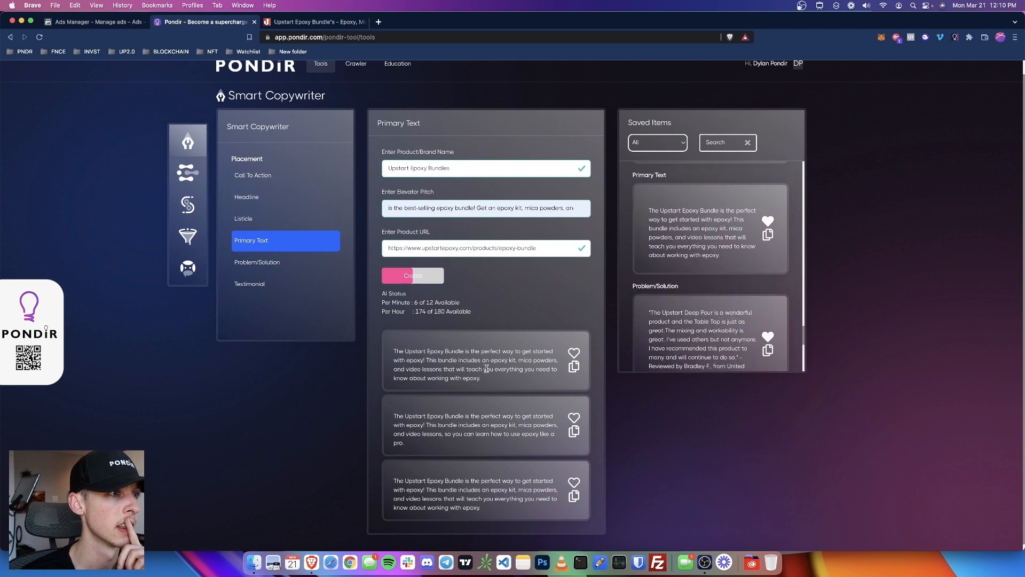
left_click_drag(482, 375, 359, 346)
left_click(406, 342)
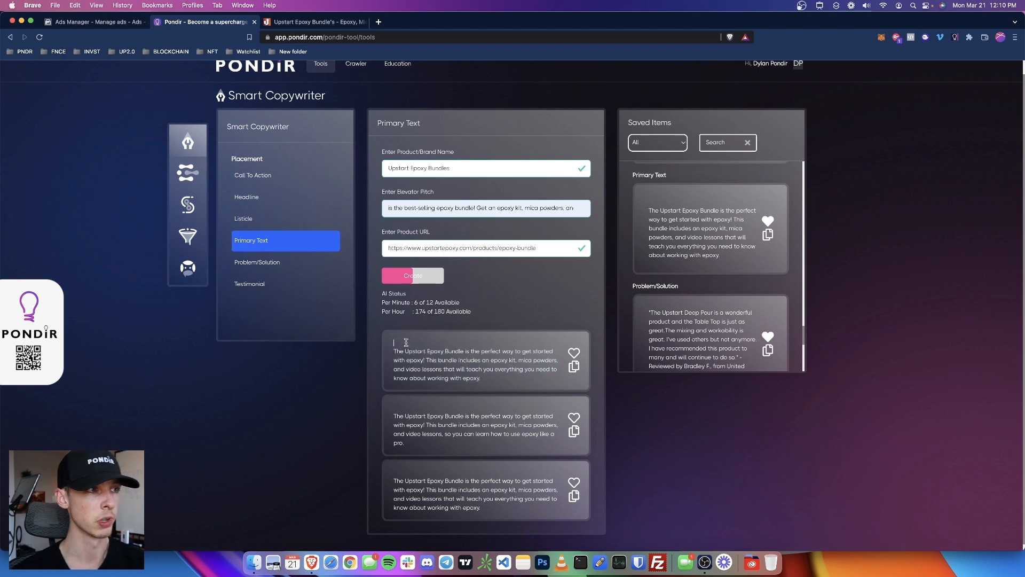
key("BackSpace")
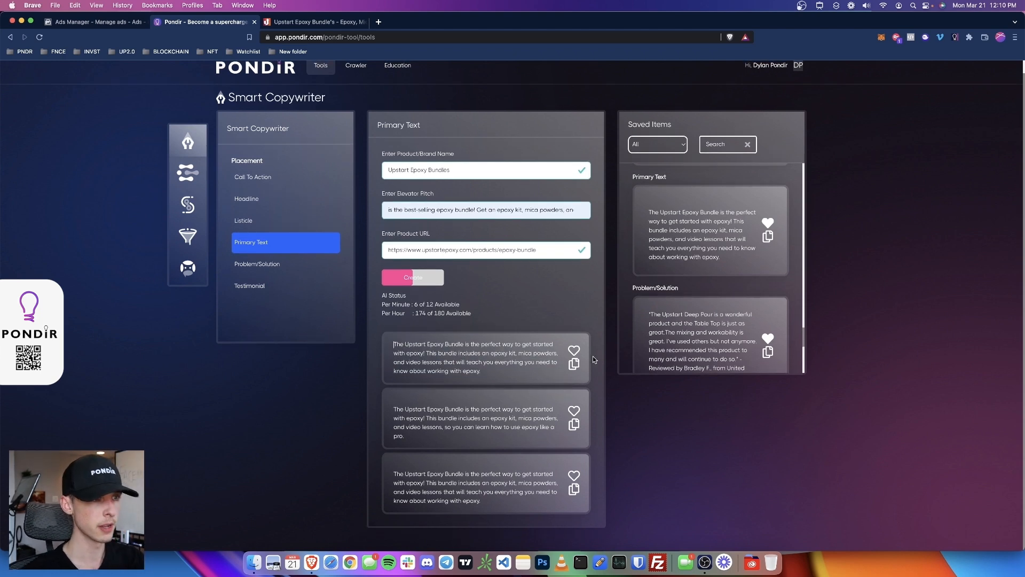
left_click(576, 354)
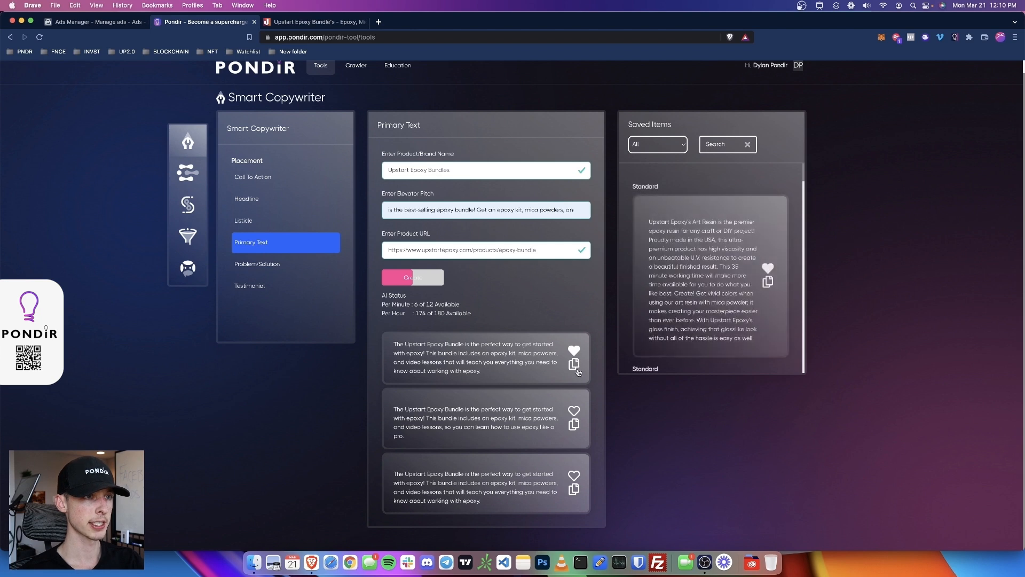
left_click(578, 368)
Step: Switch to Ads Manager and paste the copied Upstart Epoxy Bundle text as the Copy v2 ad's primary text
left_click(80, 23)
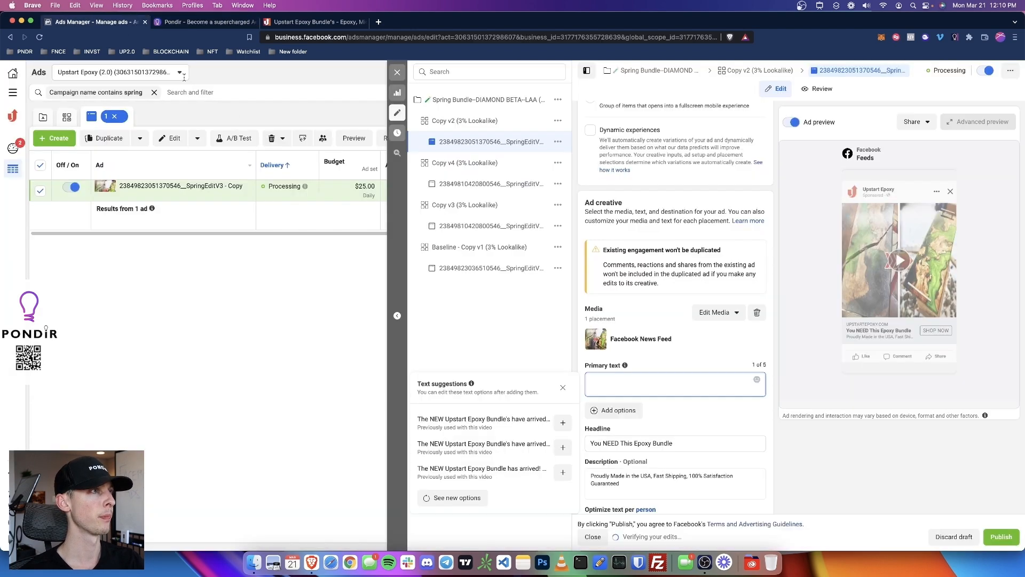
key("super+v")
left_click(703, 366)
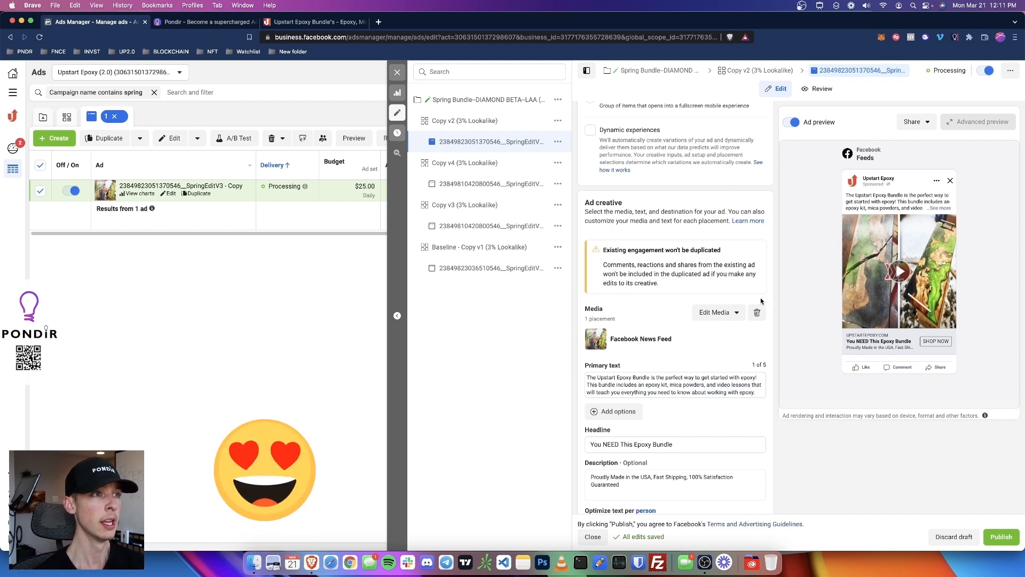
Step: View the Baseline - Copy v1 ad's preview for comparison and return to the Copy v2 ad
left_click(469, 269)
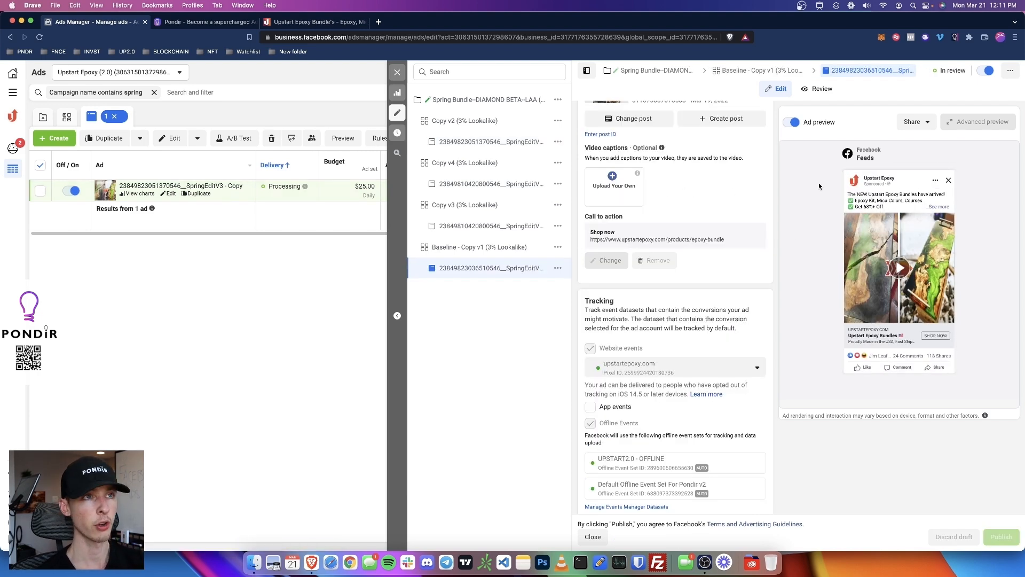
left_click(479, 121)
left_click(489, 142)
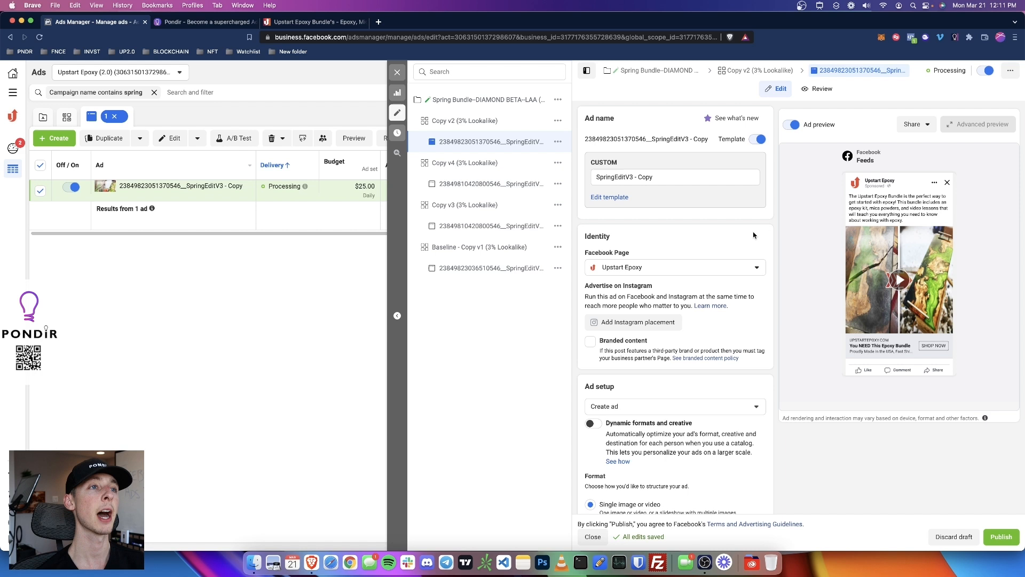
Step: Rename the Copy v2 ad "SpringEditV3 - Short-form Paragraph" and publish it
double_click(694, 177)
key("BackSpace")
type("Parap")
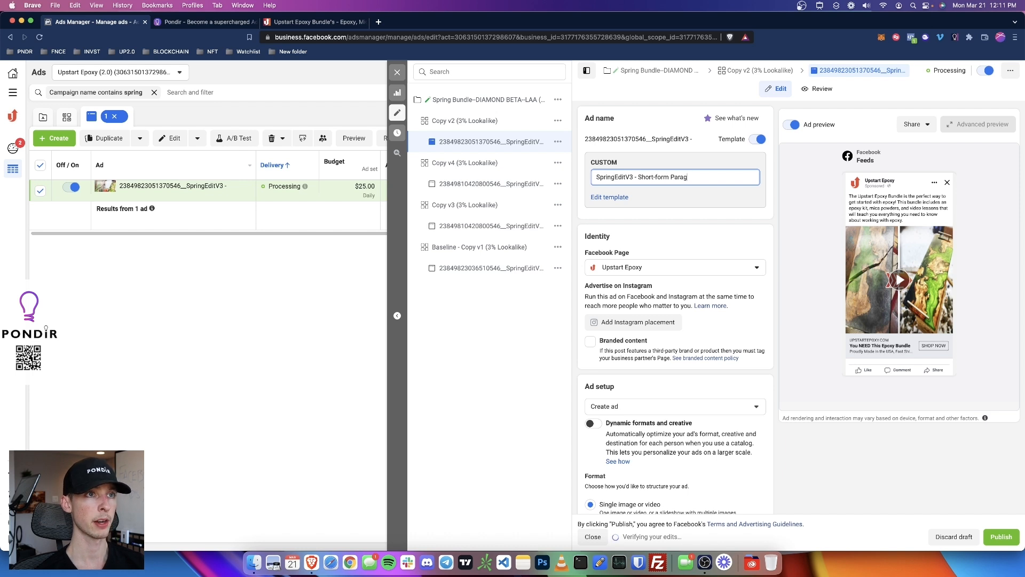
left_click(702, 167)
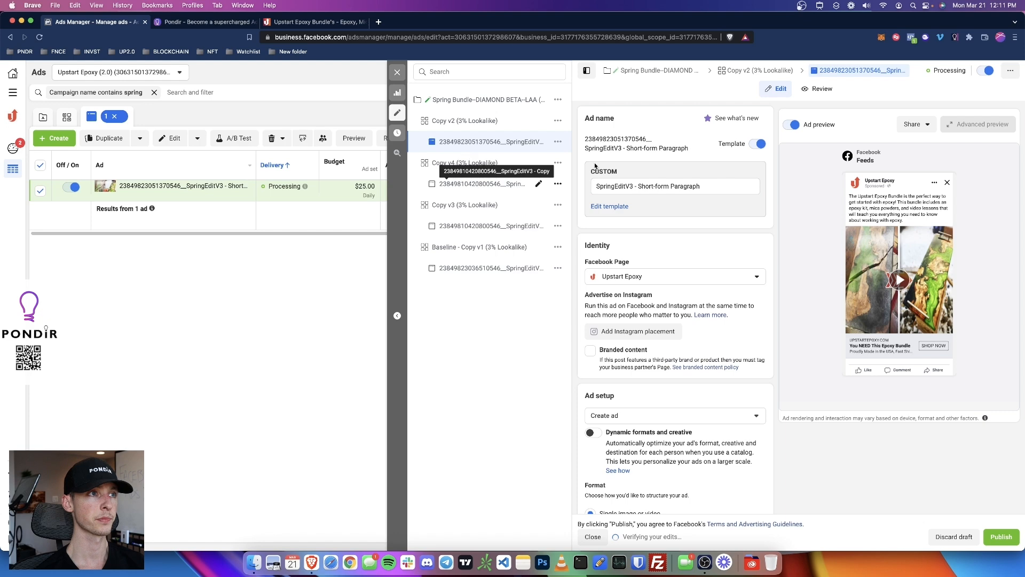
left_click(1008, 539)
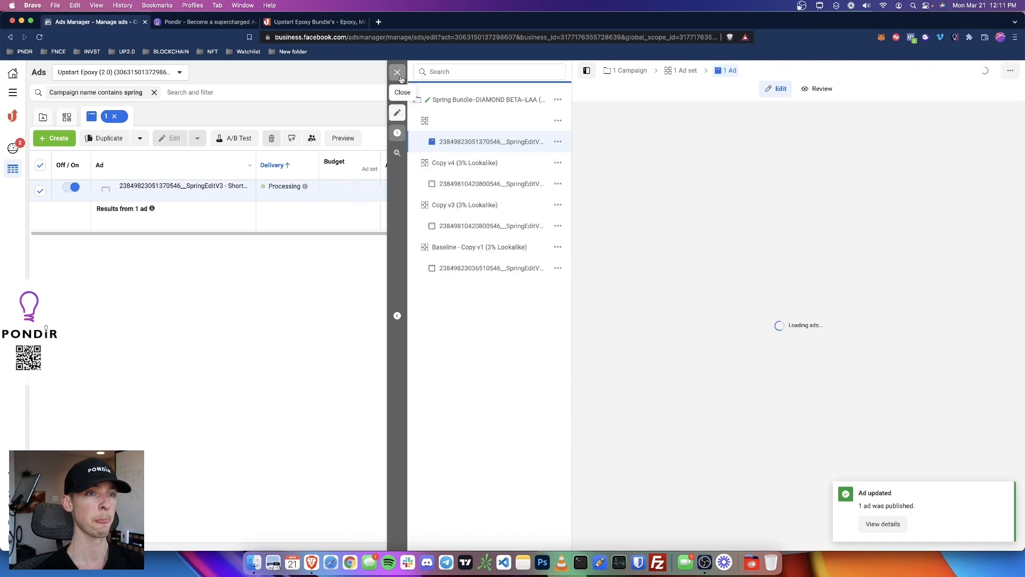
Step: Leave the ad editor to publish both pending draft edits, and show the ad inside the Copy v3 ad set
left_click(480, 183)
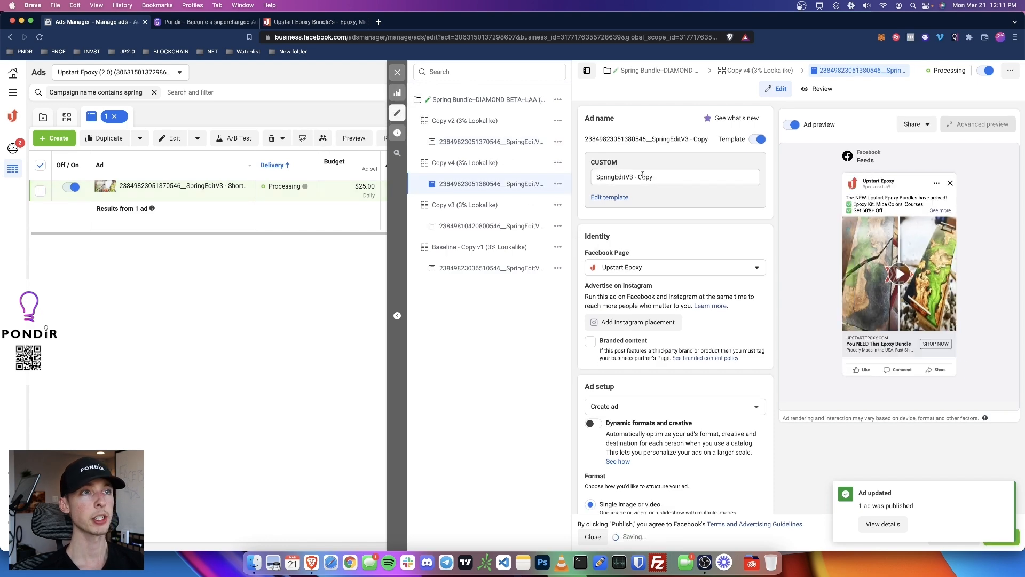
left_click(397, 71)
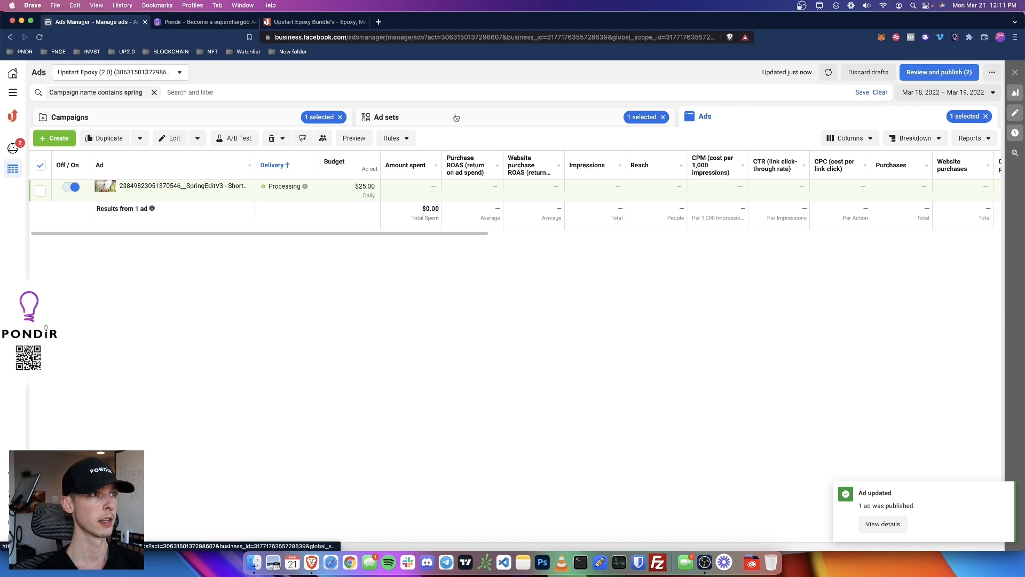
left_click(939, 72)
left_click(656, 325)
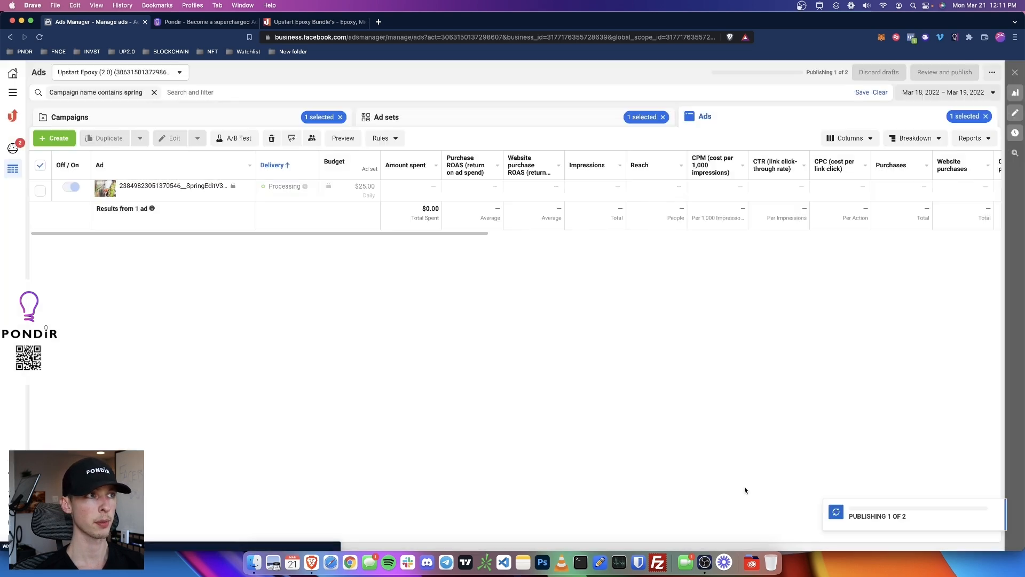
left_click(538, 124)
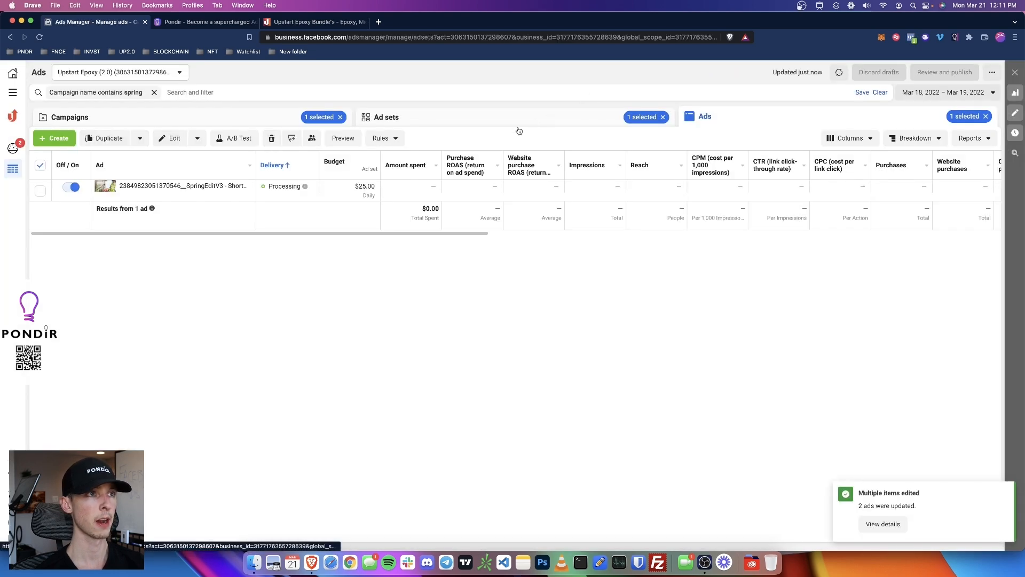
left_click(129, 208)
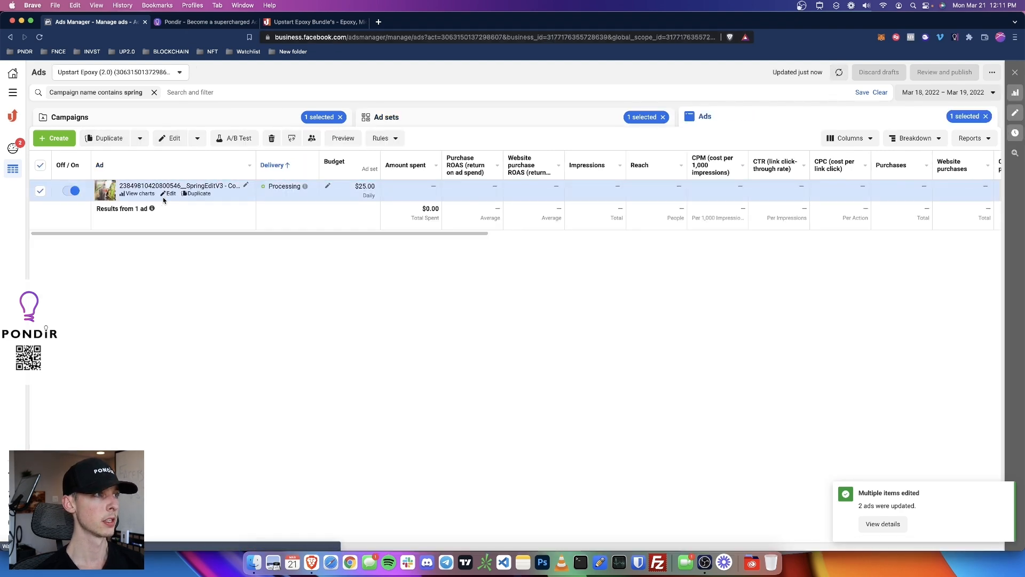
Step: Switch to Pondir and generate Problem/Solution copy for Upstart Epoxy Bundles, reading through the suggestions
left_click(213, 26)
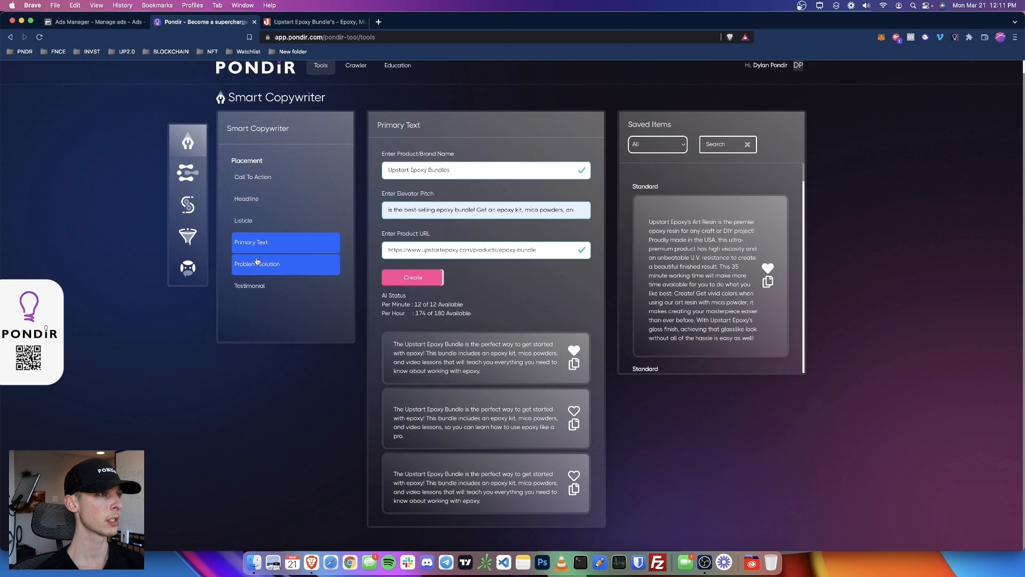
left_click(257, 263)
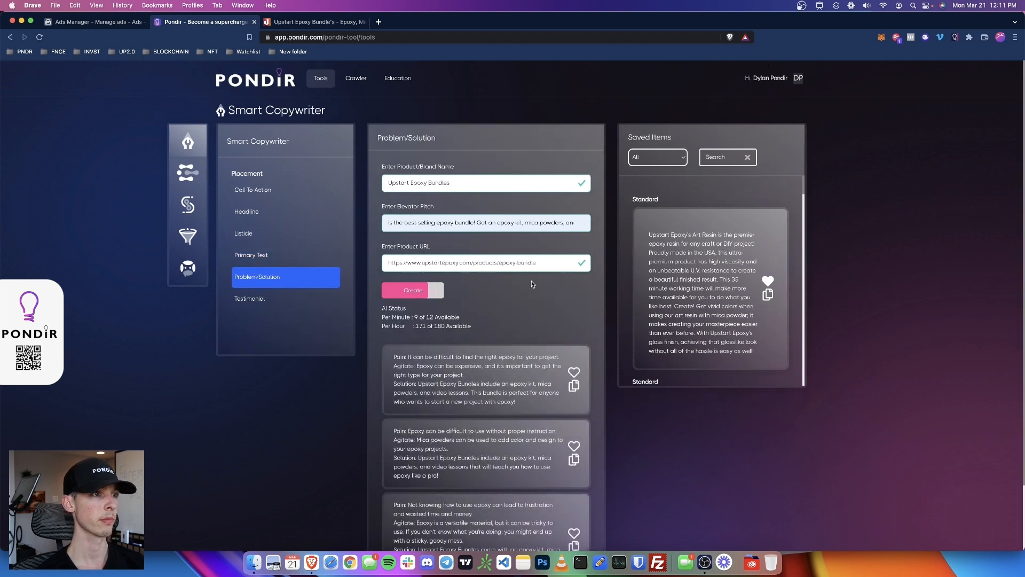
scroll(415, 331, "down", 2)
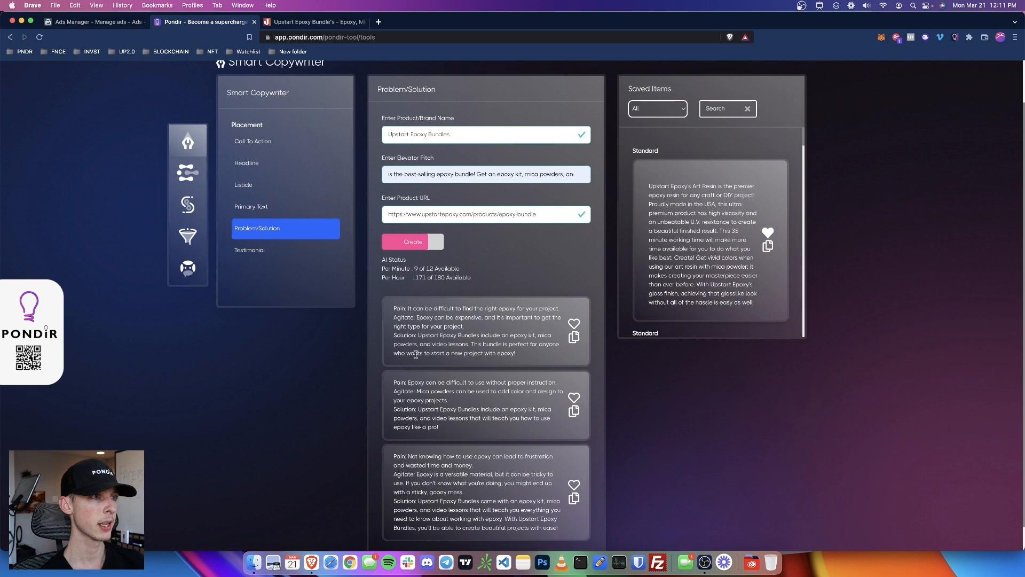
scroll(417, 354, "down", 1)
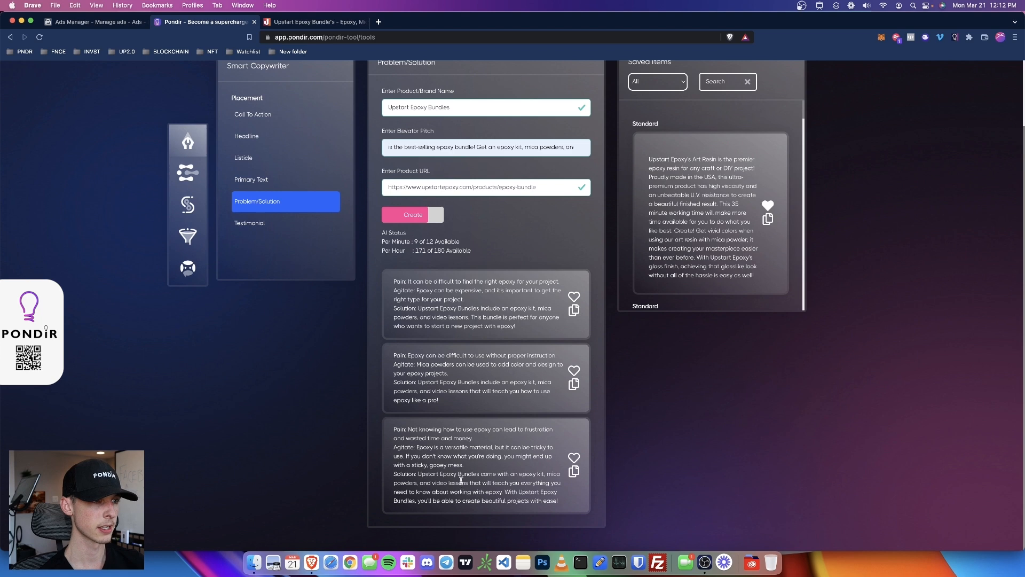
Step: Replace the elevator pitch with "it's the perfect time for a new hobby! Upstart's Epoxy Bundle is now available!"
left_click(425, 153)
key("super+a")
key("BackSpace")
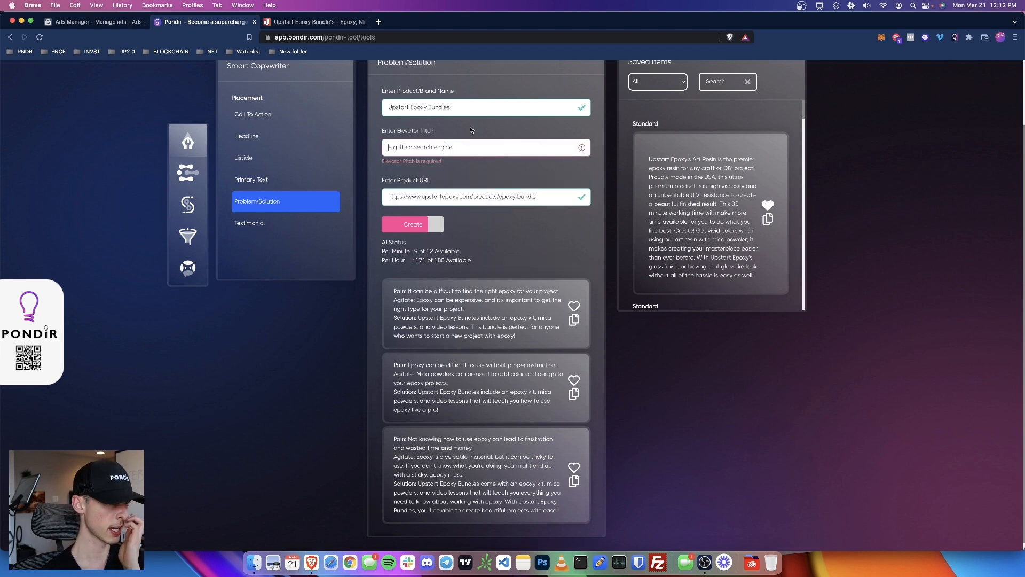
type("includes a")
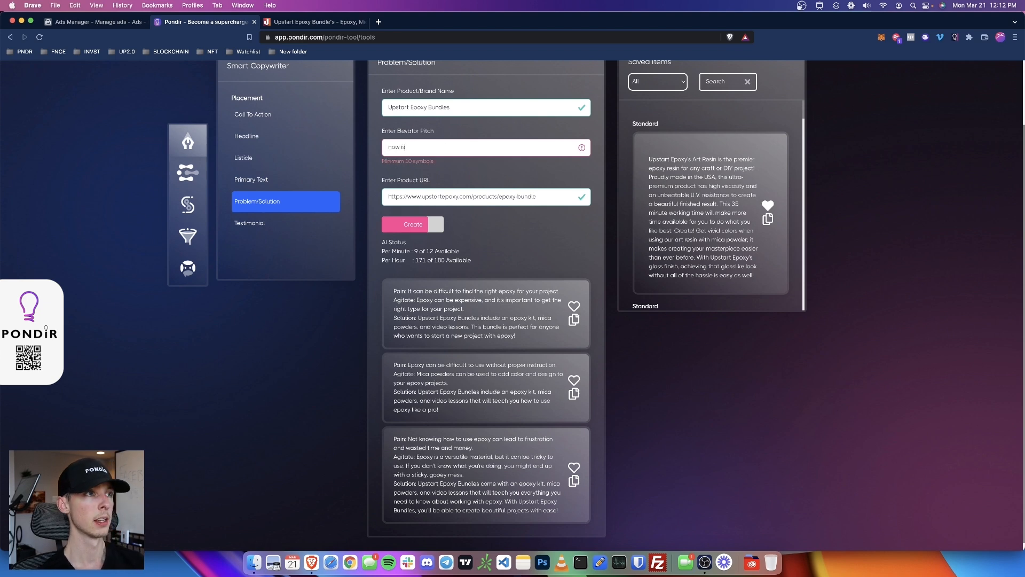
key("super+a")
type("it's the perf")
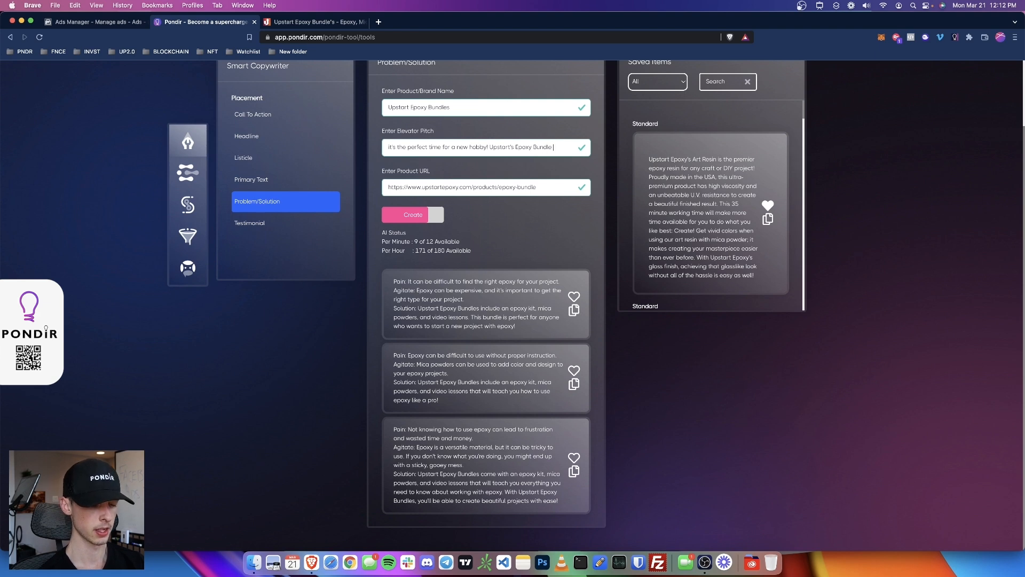
type("available!")
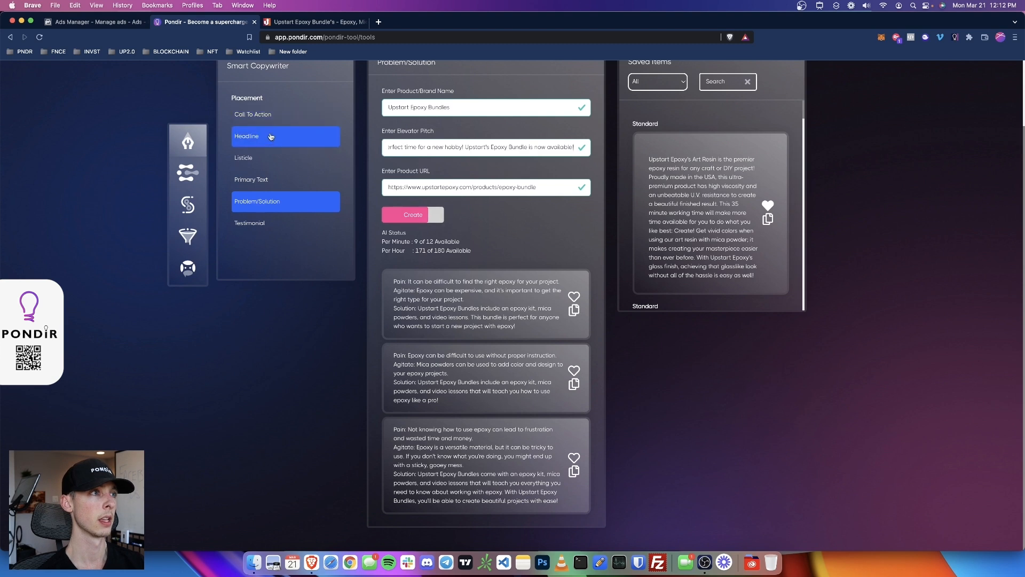
Step: Generate Primary Text suggestions from the new elevator pitch and review them
left_click(262, 178)
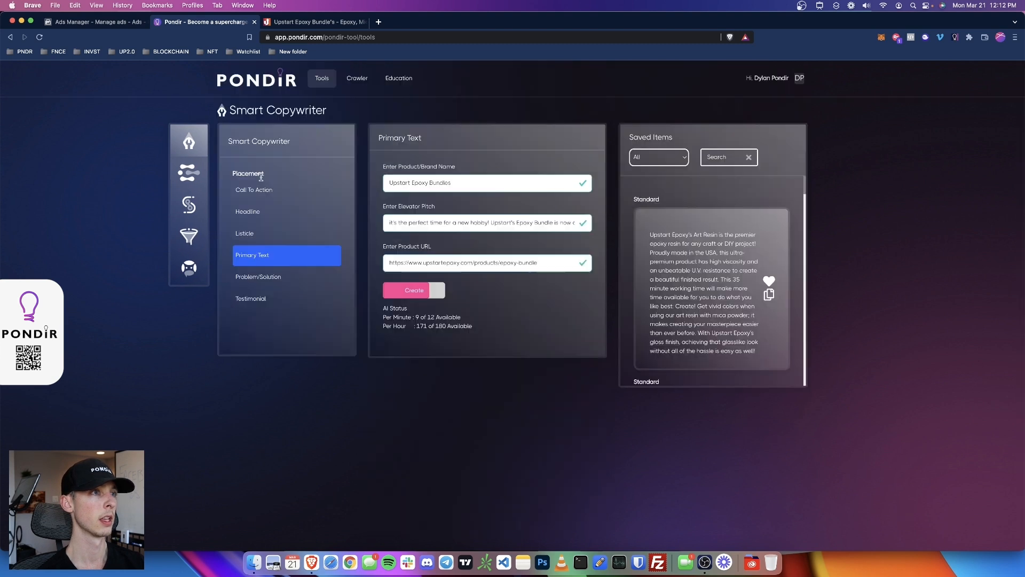
left_click(430, 294)
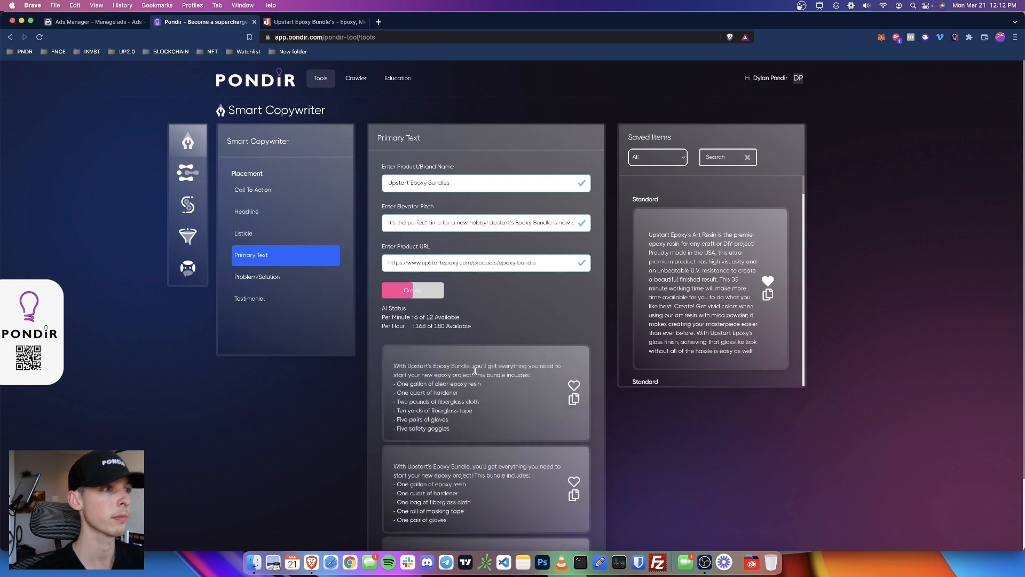
scroll(485, 365, "down", 3)
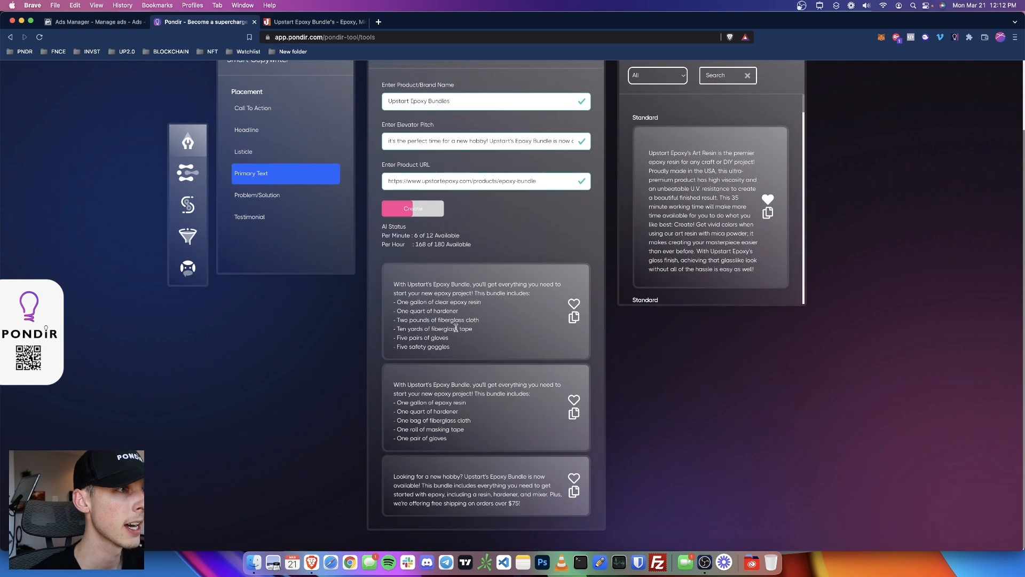
Step: Rewrite the first suggestion's bullet list as three items: Epoxy Resin Kit, Mica Colors and Courses
left_click_drag(471, 346, 378, 303)
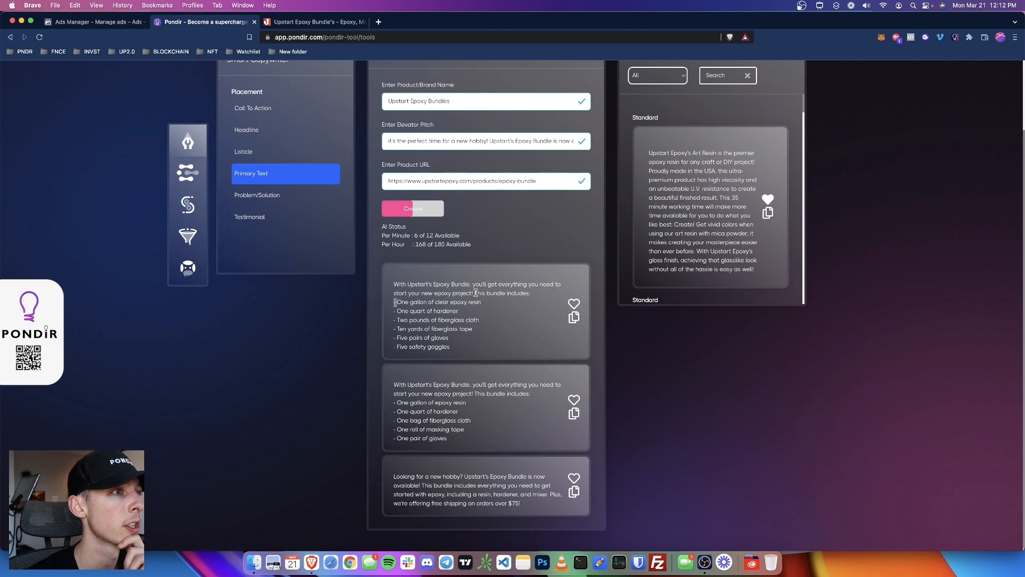
left_click_drag(483, 302, 395, 302)
type("Epoxy Resin Kit")
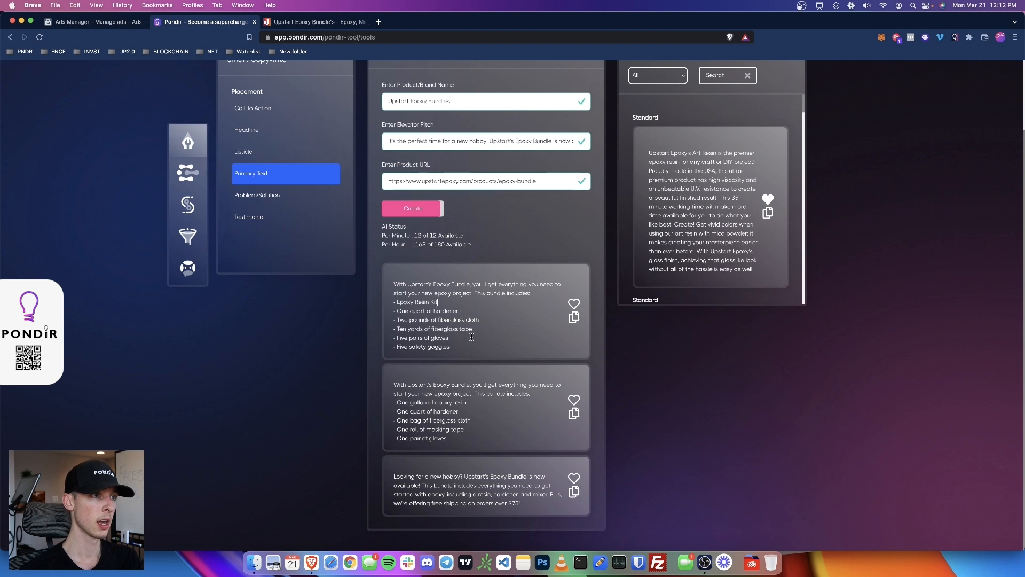
left_click_drag(468, 346, 398, 319)
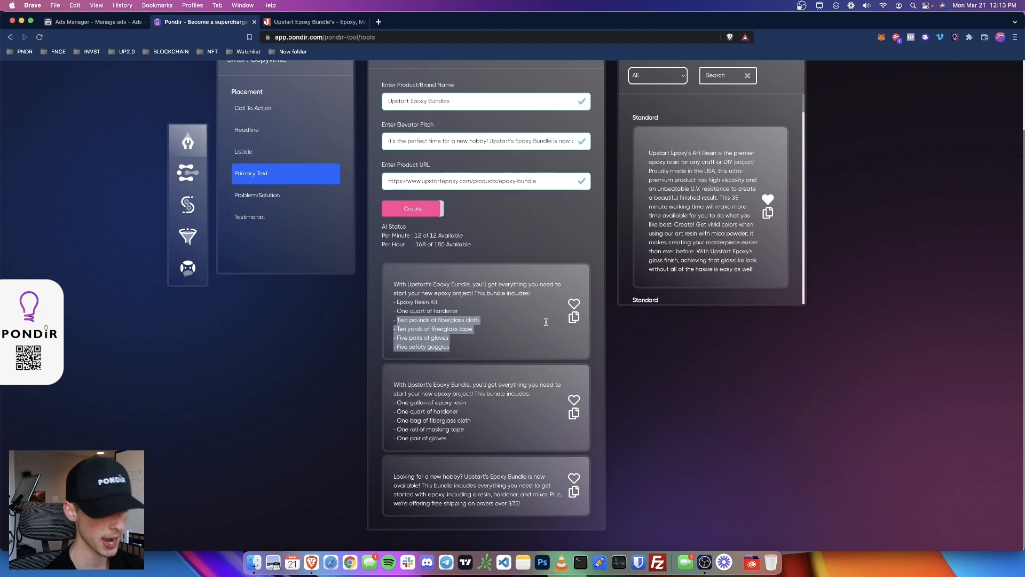
key("BackSpace")
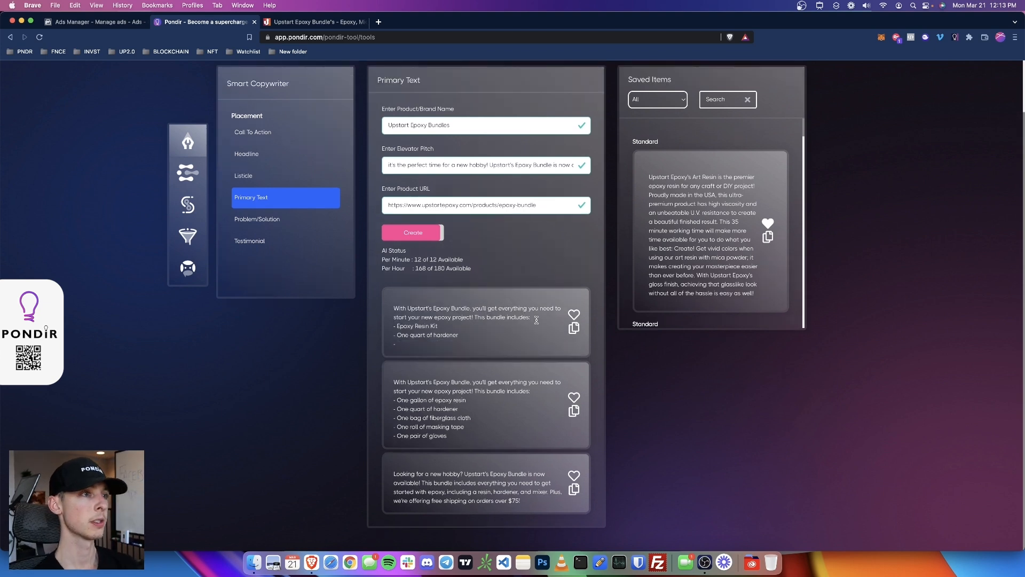
left_click(476, 335)
left_click_drag(476, 335, 397, 335)
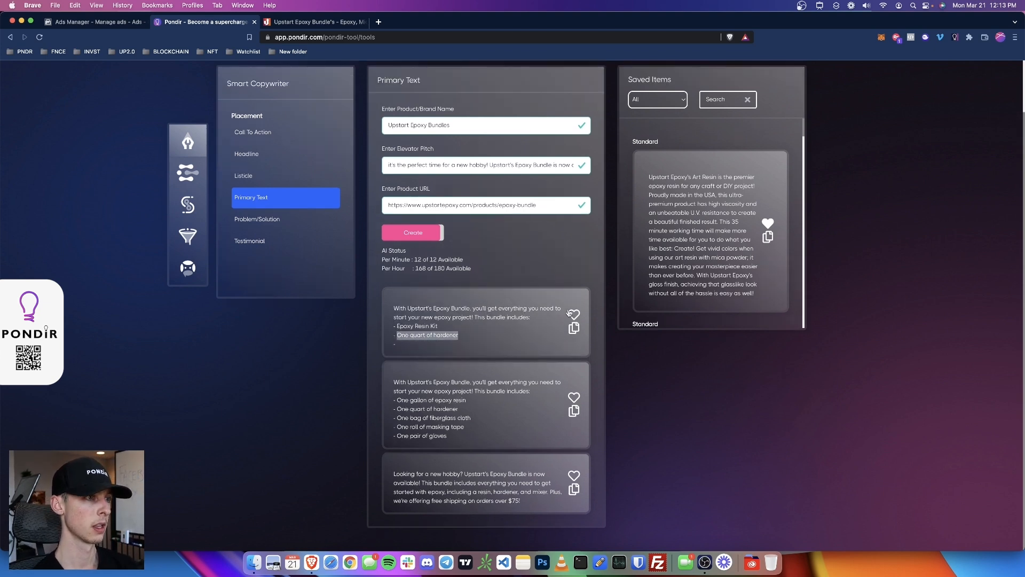
type("Mica")
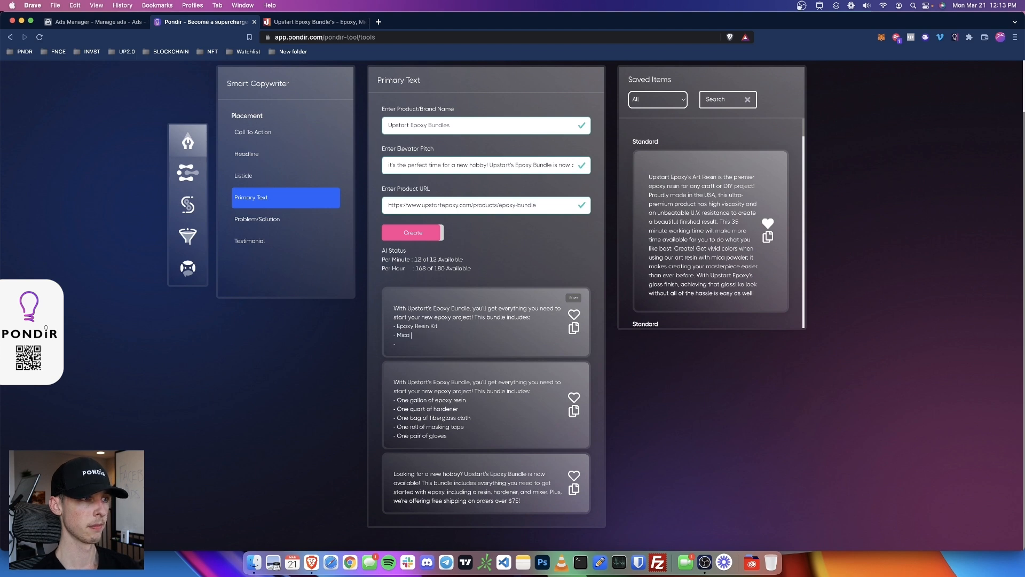
key("Return")
key("Down")
key("BackSpace")
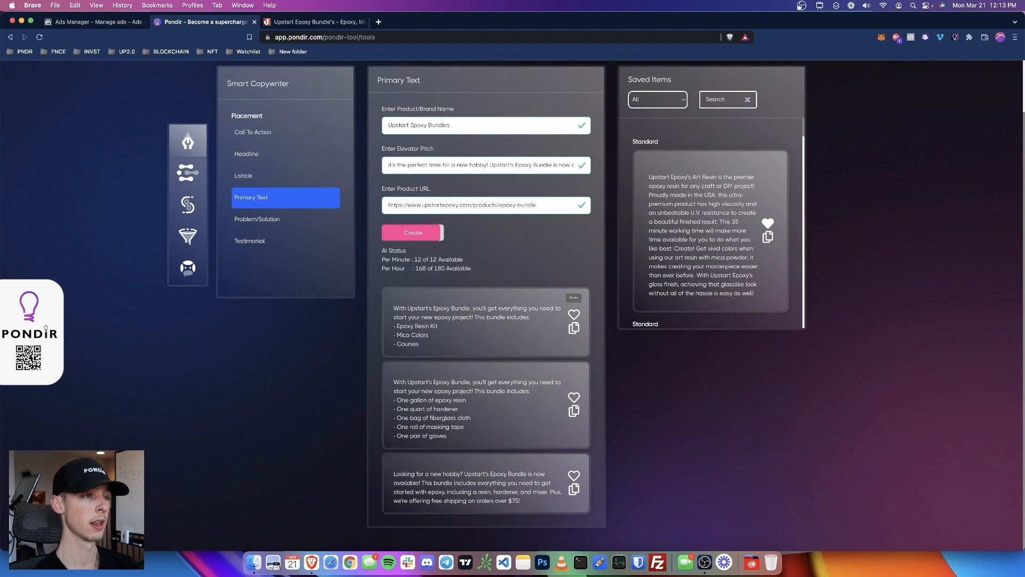
Step: Add the closing line "Click Shop Now To Get Your Bundle Today!" below a blank line in the first suggestion and copy the text
key("Return")
key("Return")
type("Click")
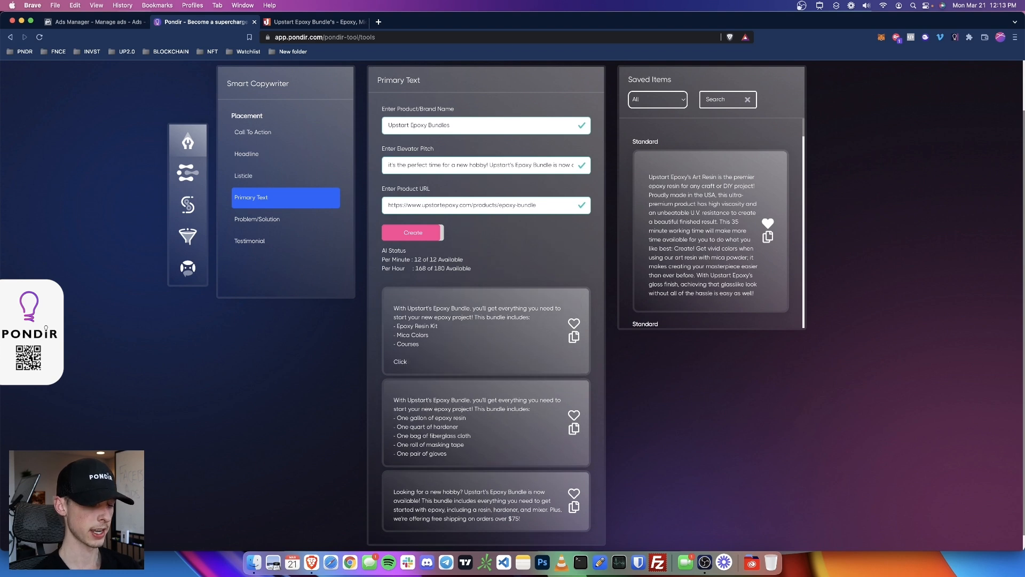
type(" Shop Now to get yours!")
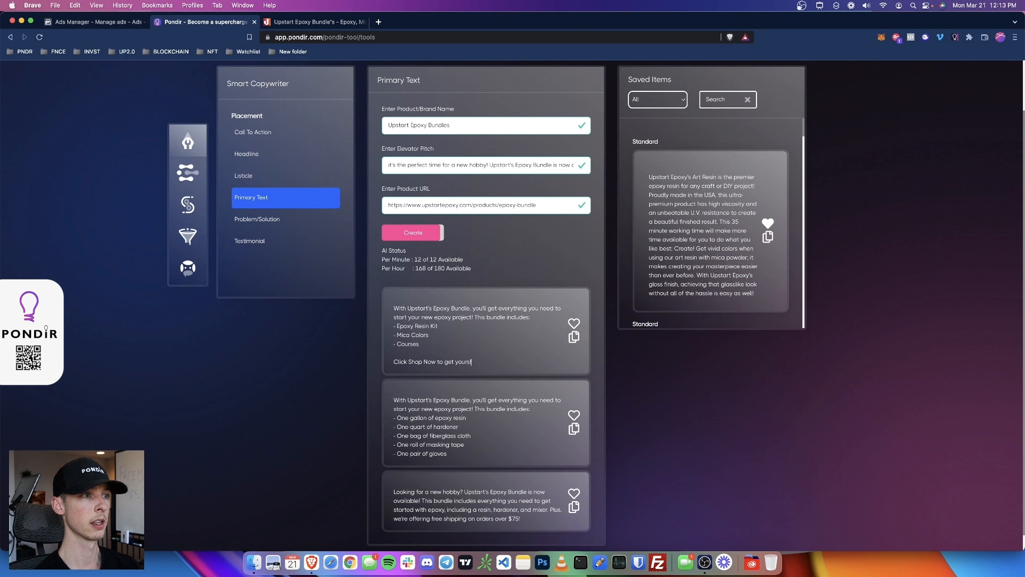
double_click(460, 362)
key("BackSpace")
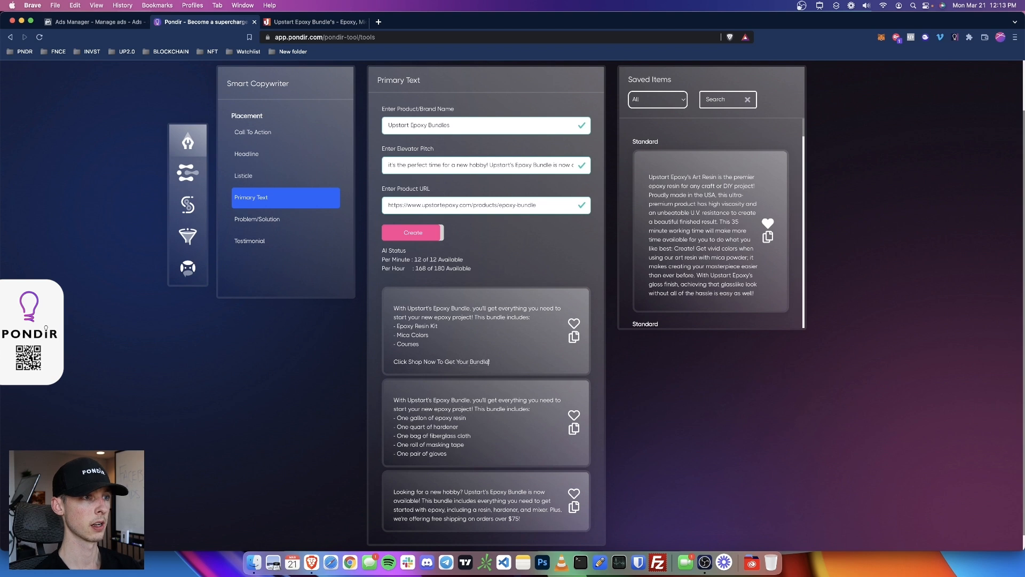
type("day!")
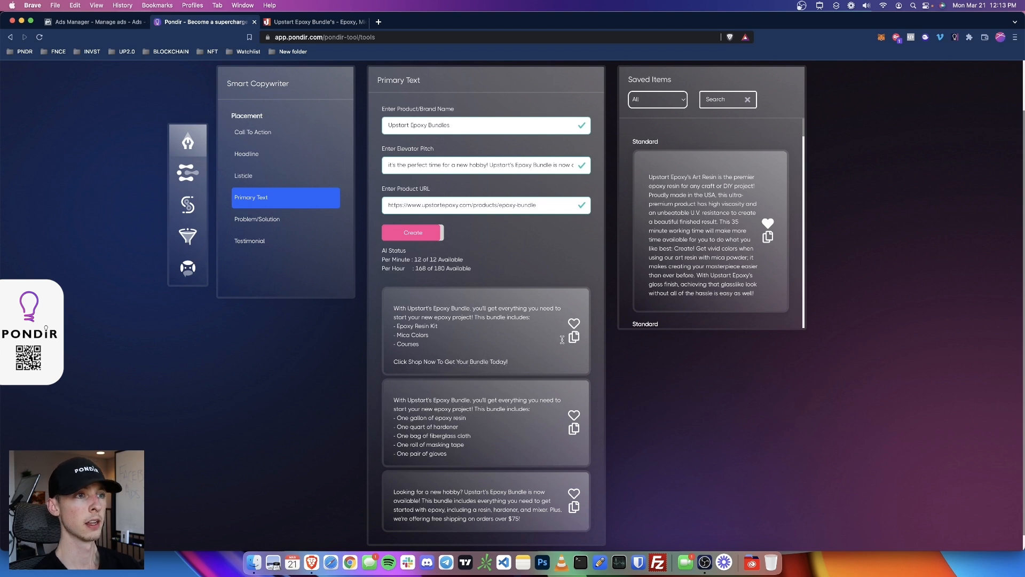
left_click(574, 337)
Step: Switch to Ads Manager, replace the Copy v3 ad's primary text with the copied text without its leading blank line, and publish the ad
key("super+1")
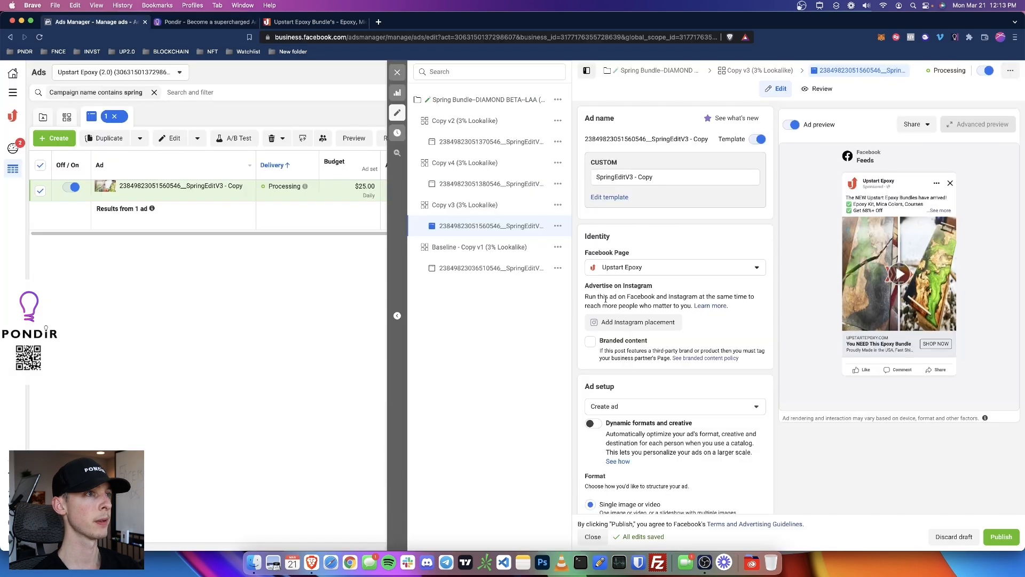
scroll(646, 342, "down", 10)
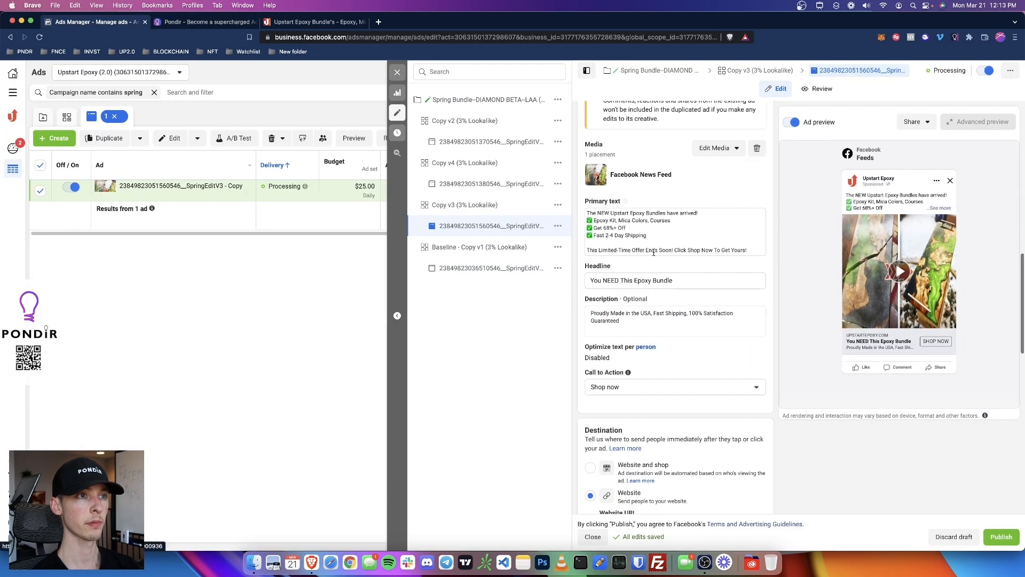
left_click(653, 252)
key("super+a")
key("super+v")
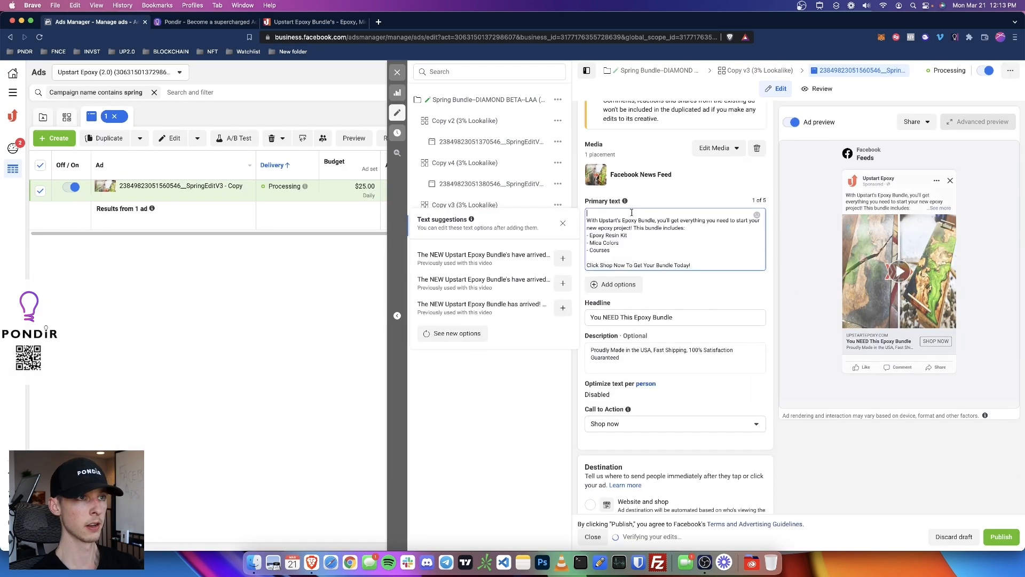
key("Delete")
left_click(945, 452)
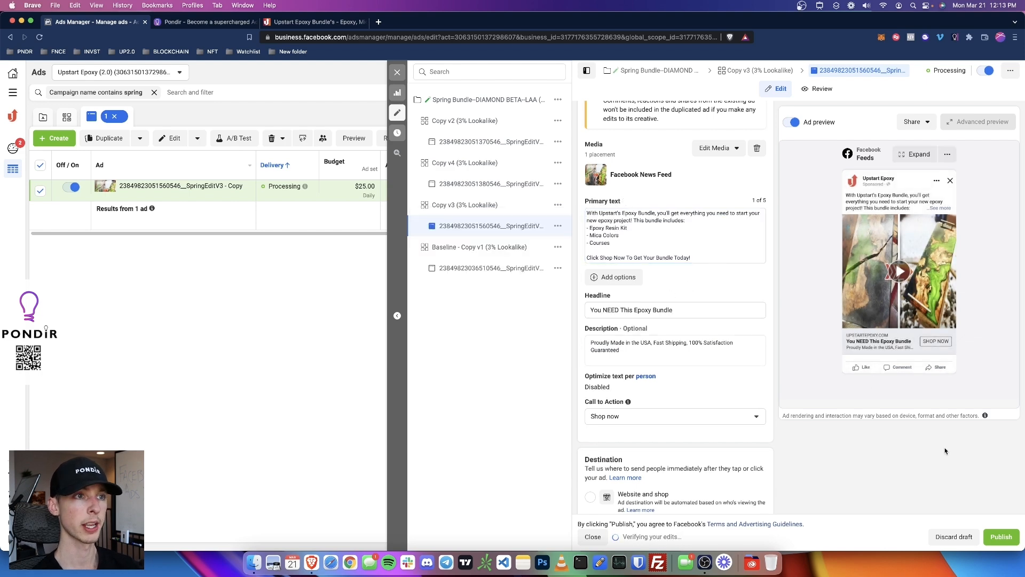
left_click(1002, 537)
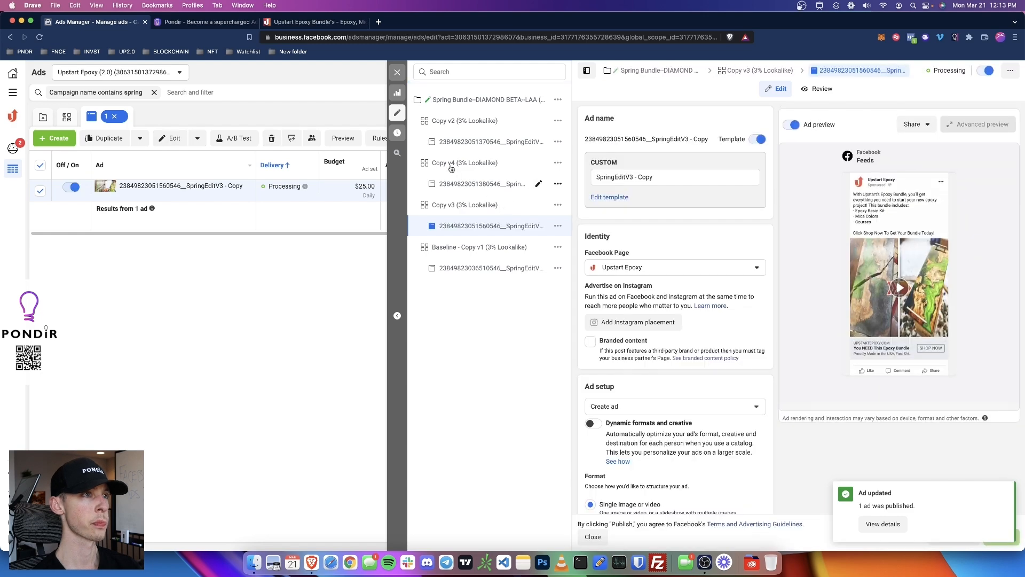
Step: Leave the ad editor and show the ad inside the Copy v4 (3% Lookalike) ad set
left_click(460, 184)
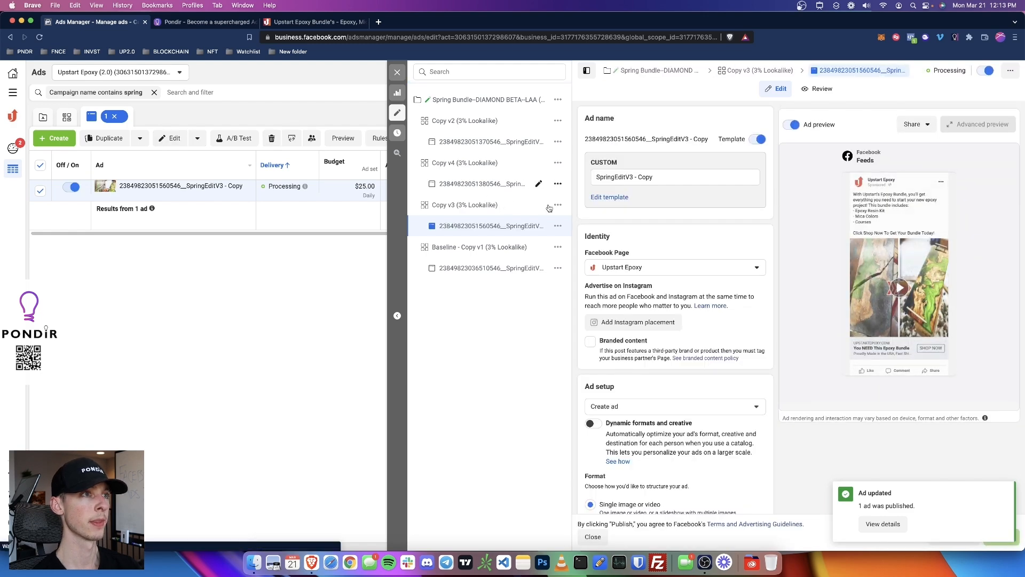
left_click(397, 112)
left_click(386, 116)
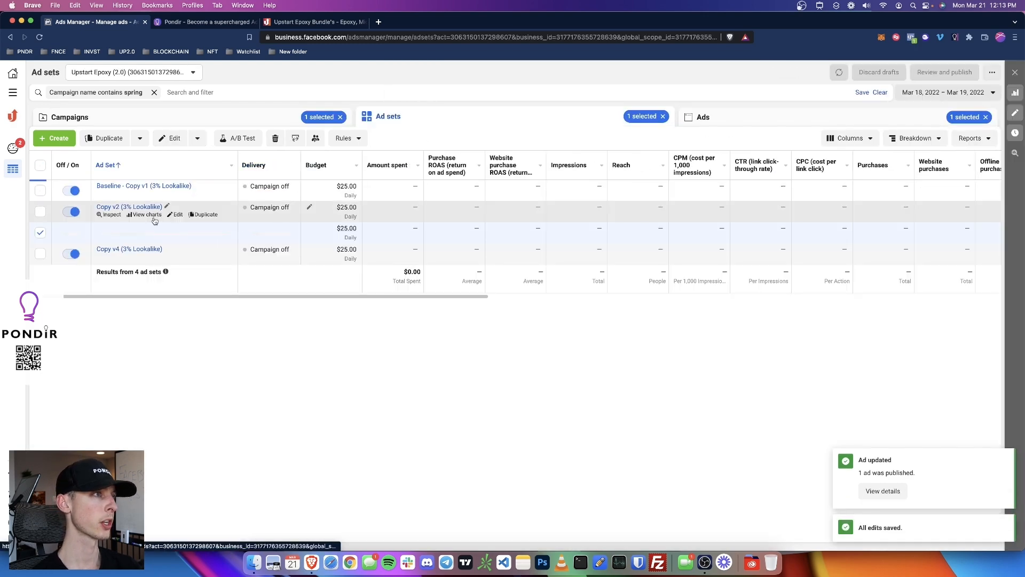
left_click(115, 250)
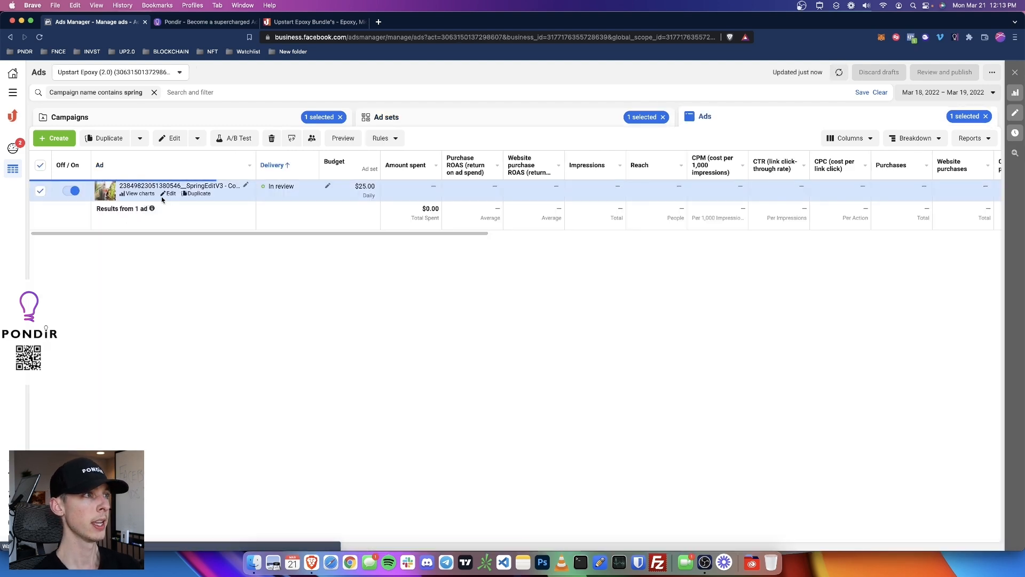
Step: Open the Copy v4 ad for editing, then switch to Pondir and review the third primary text suggestion
left_click(170, 193)
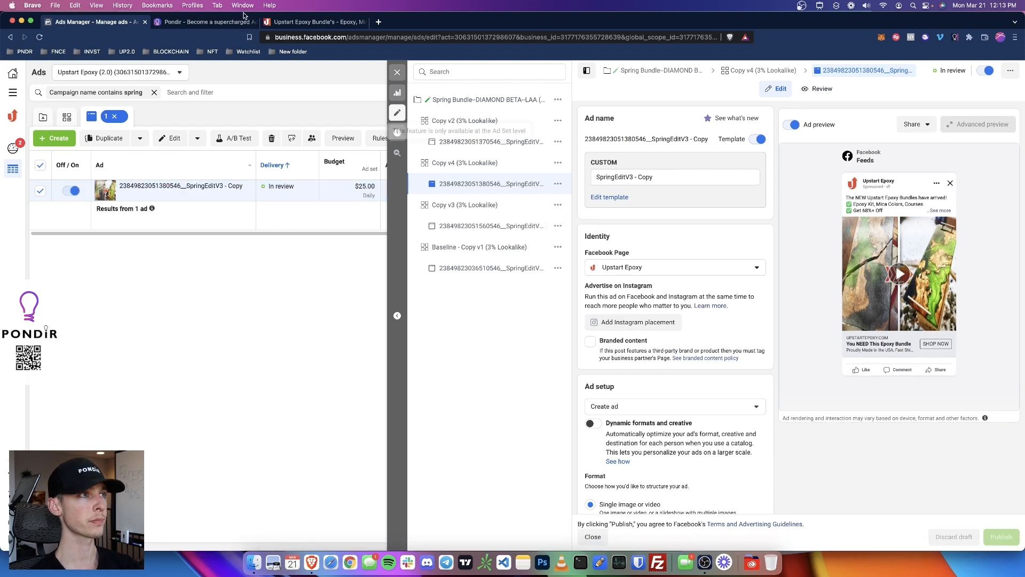
left_click(203, 22)
scroll(264, 188, "up", 1)
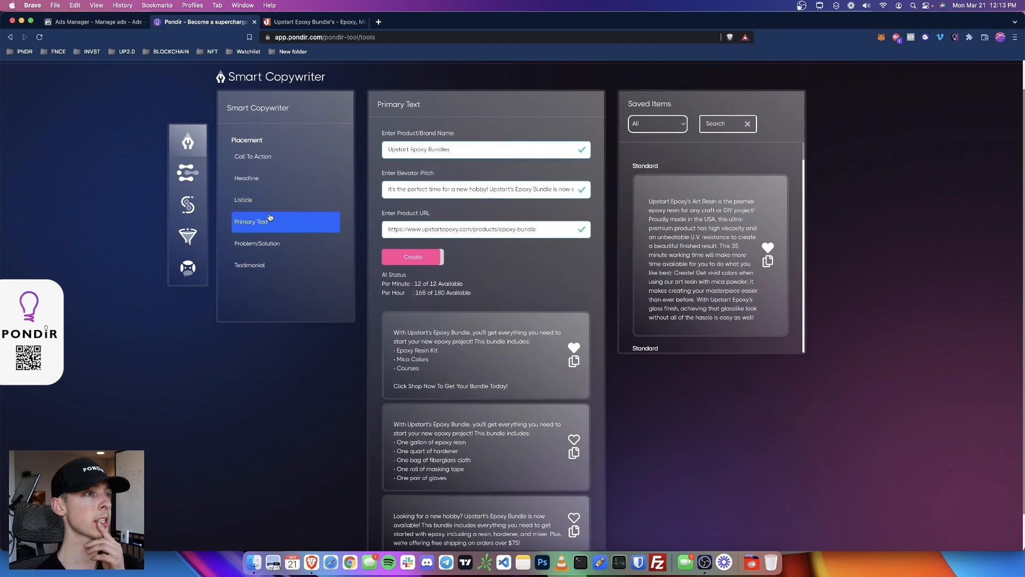
scroll(419, 261, "down", 2)
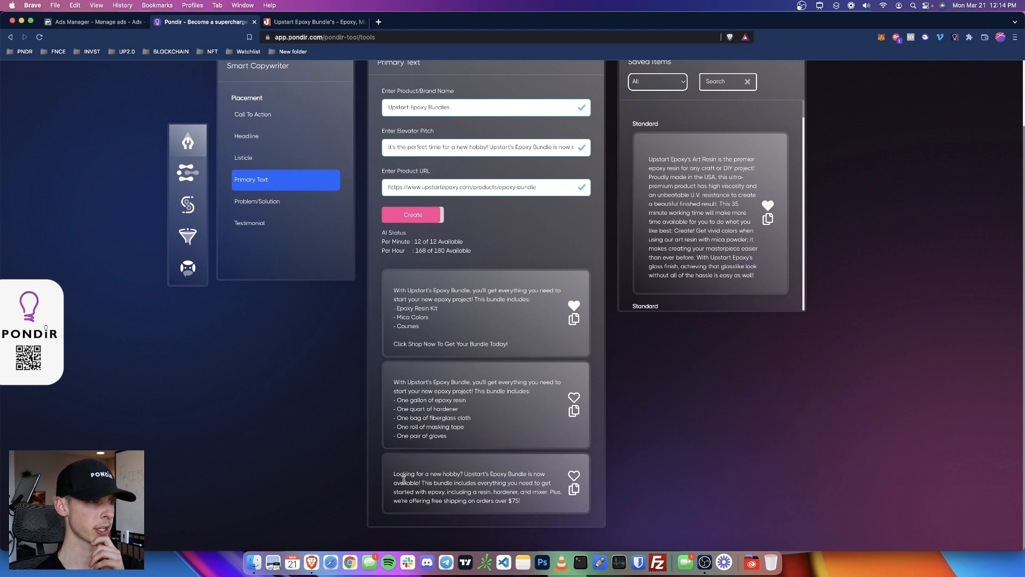
left_click_drag(399, 474, 458, 474)
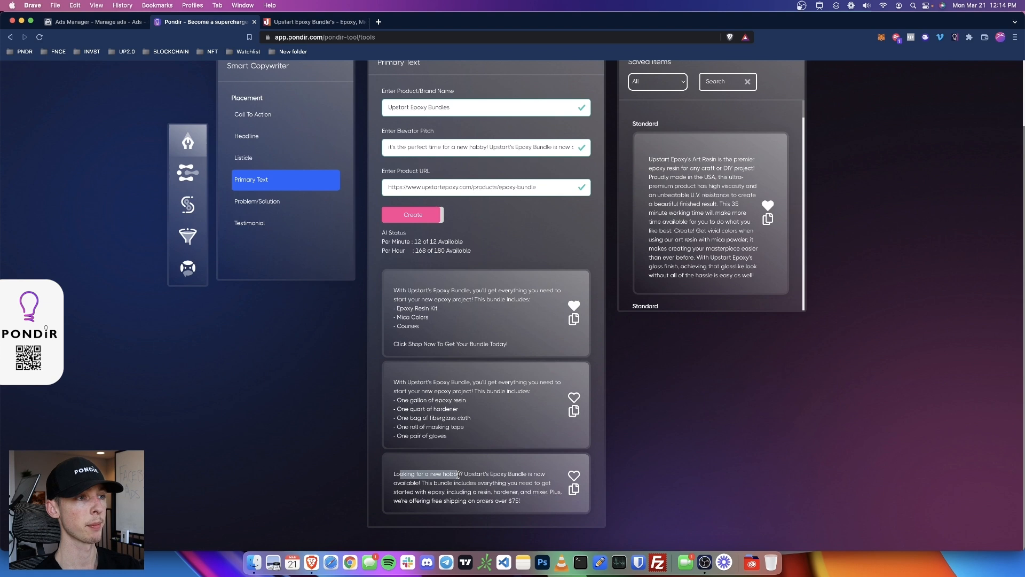
left_click(458, 474)
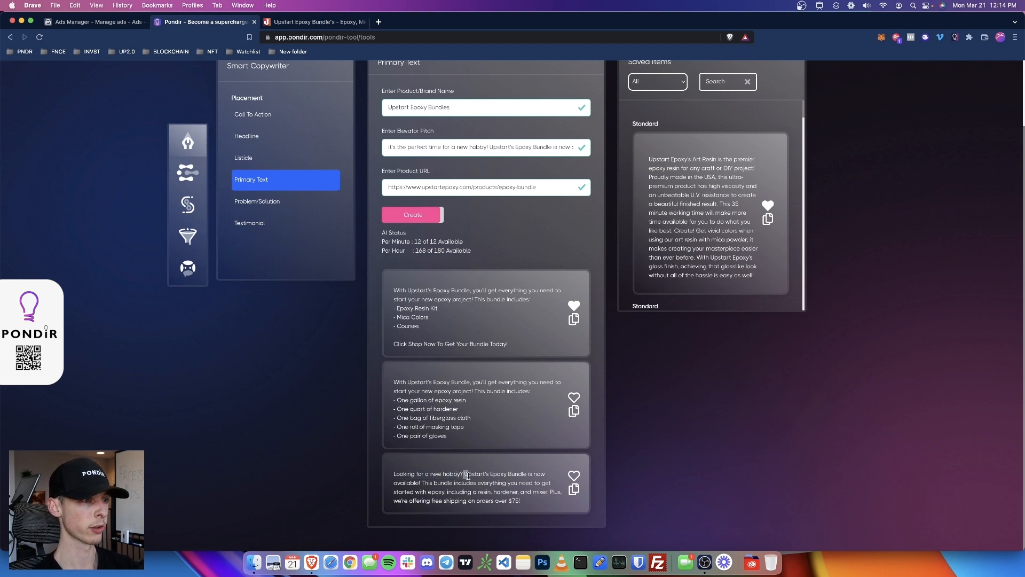
Step: Rewrite the end of the third suggestion's last sentence as "free mica powders and video courses." and copy the text
left_click_drag(461, 475, 445, 500)
left_click(535, 492)
type("Mica")
type(" Colors and")
type(" Course")
key("BackSpace")
key("BackSpace")
key("BackSpace")
key("BackSpace")
key("BackSpace")
key("BackSpace")
key("BackSpace")
key("BackSpace")
key("BackSpace")
key("BackSpace")
key("BackSpace")
key("BackSpace")
key("BackSpace")
key("BackSpace")
key("BackSpace")
key("BackSpace")
key("BackSpace")
key("BackSpace")
key("BackSpace")
key("BackSpace")
type("mica powders and video courses.")
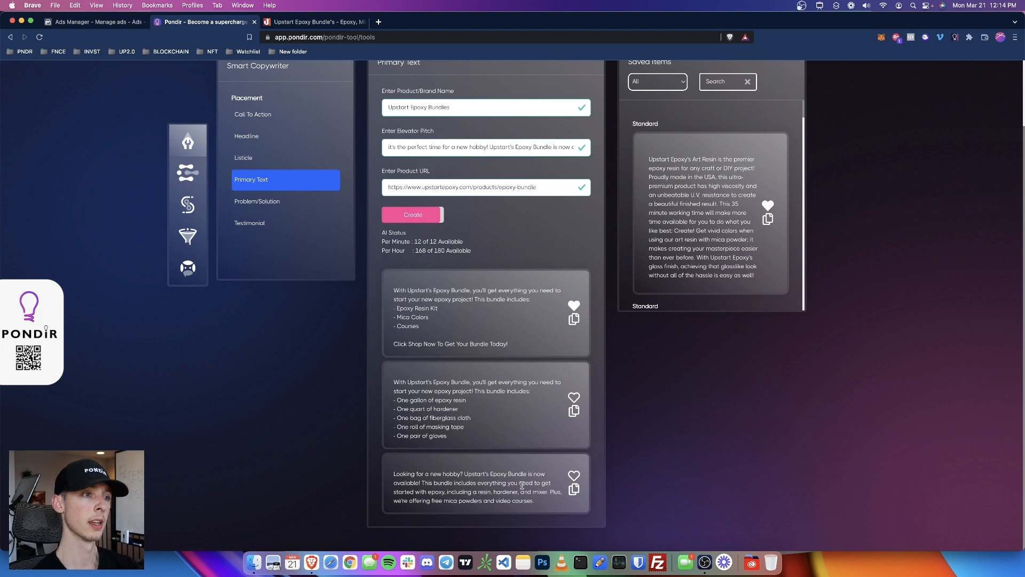
left_click(573, 489)
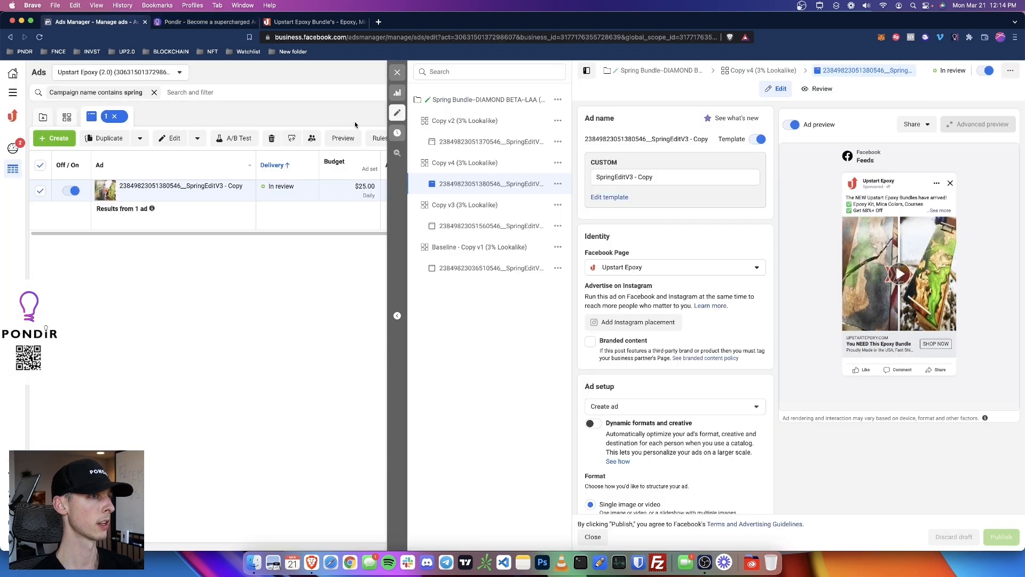
Step: Switch to Ads Manager, replace the Copy v4 ad's primary text with the copied text, and publish the ad
left_click(93, 22)
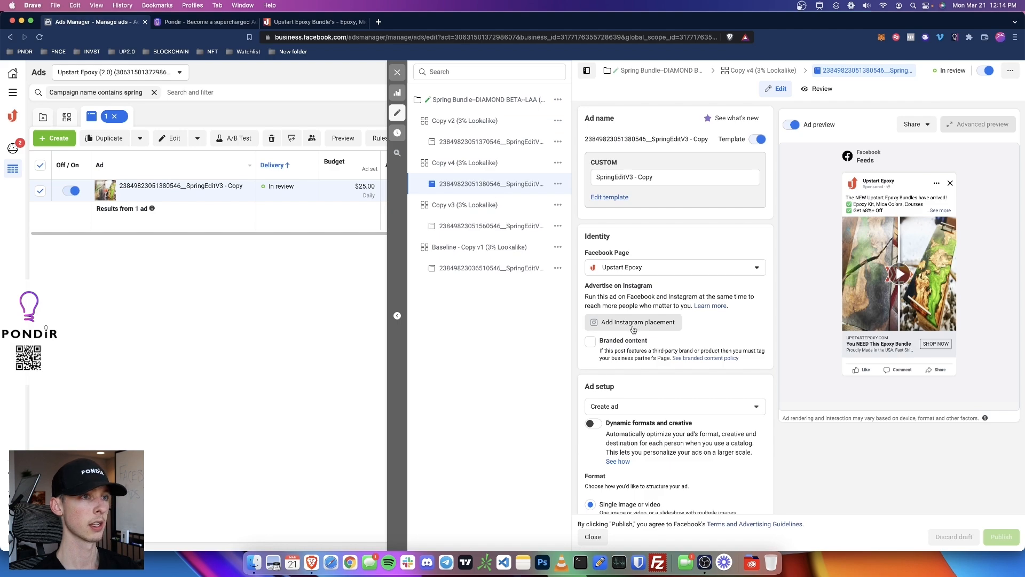
scroll(632, 329, "down", 6)
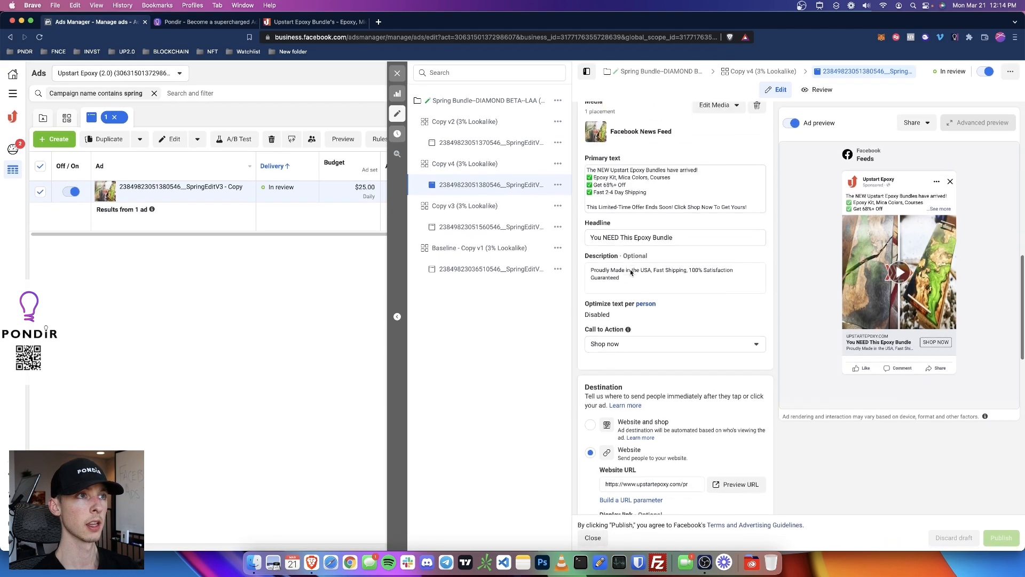
left_click(647, 201)
key("super+a")
key("super+v")
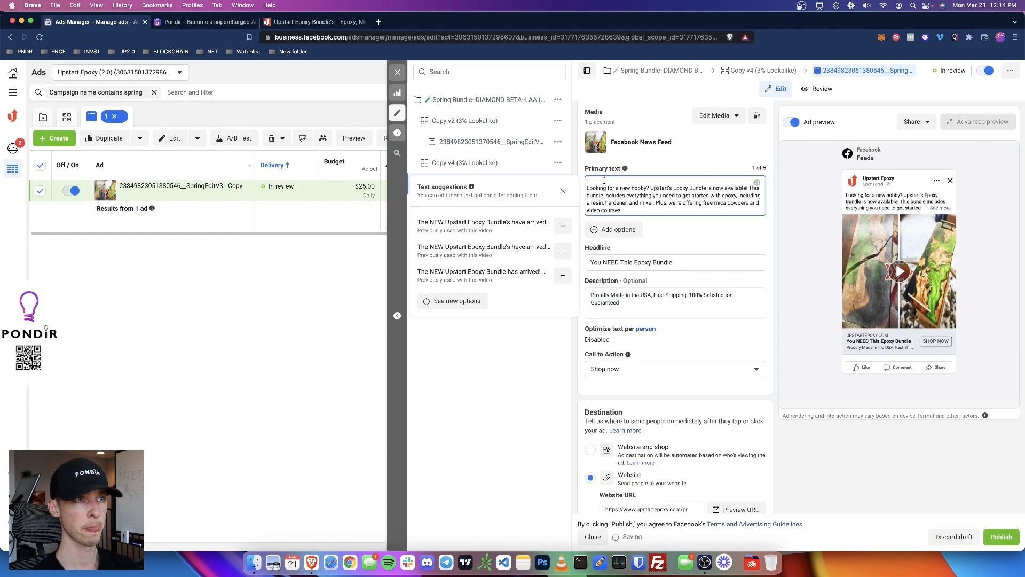
left_click(1006, 537)
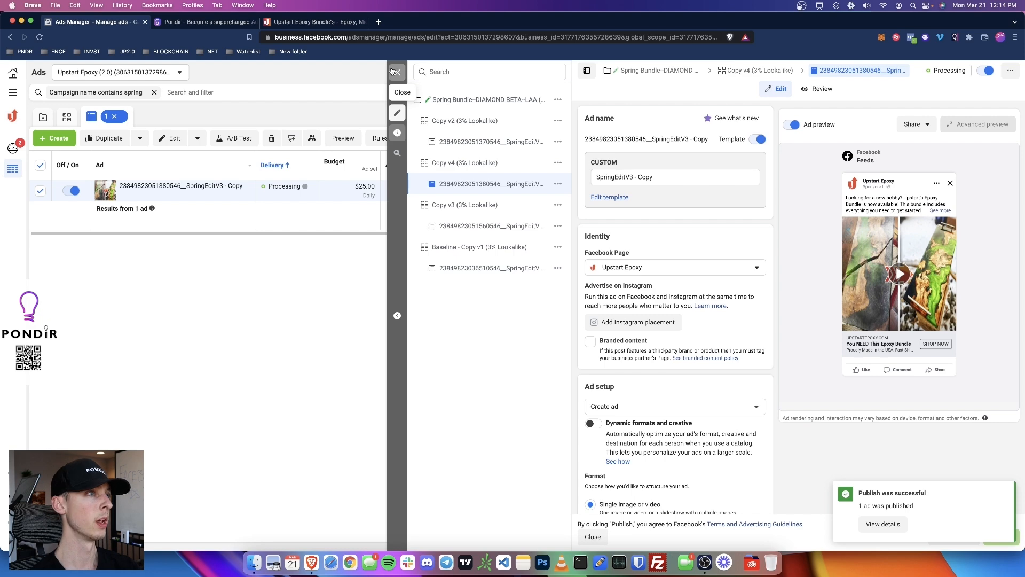
Step: Leave the ad editor, return to the campaign list and turn on the Testing Copy V2 (03/21) campaign
left_click(394, 72)
left_click(383, 118)
left_click(267, 122)
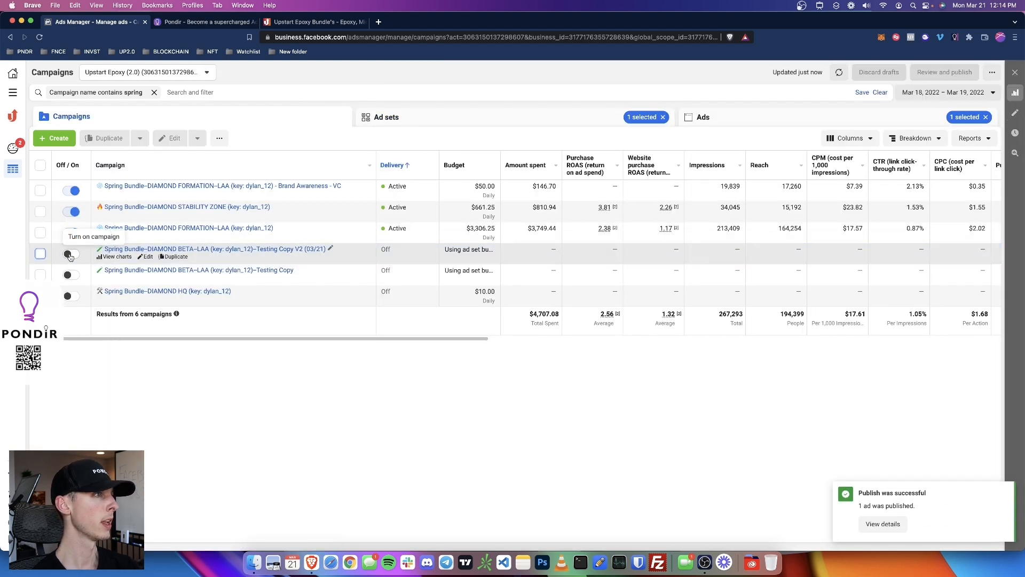
left_click(70, 256)
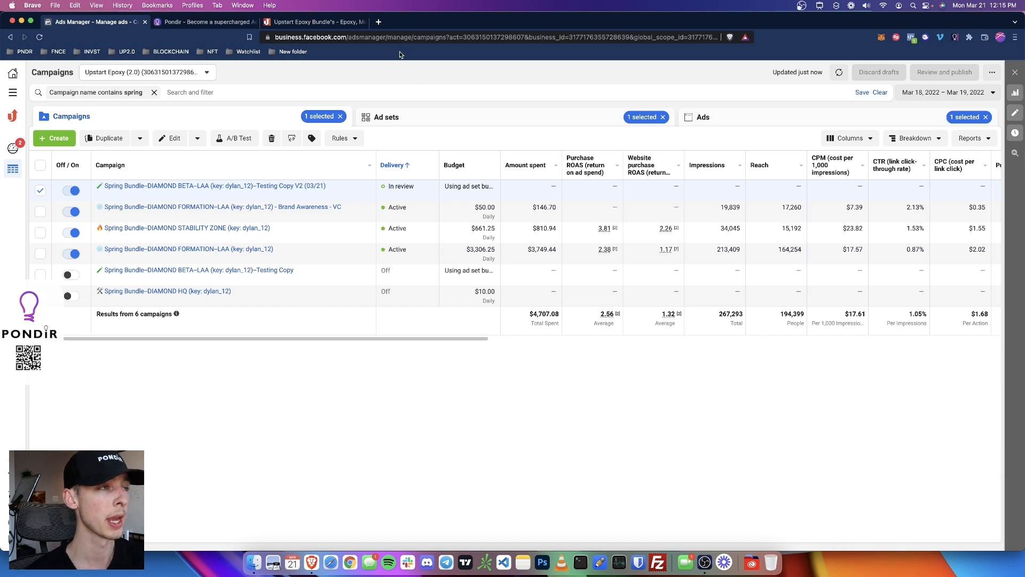
Step: Open all four ad sets of the Testing Copy V2 (03/21) campaign together in the editor and check their conversion event
mouse_move(289, 191)
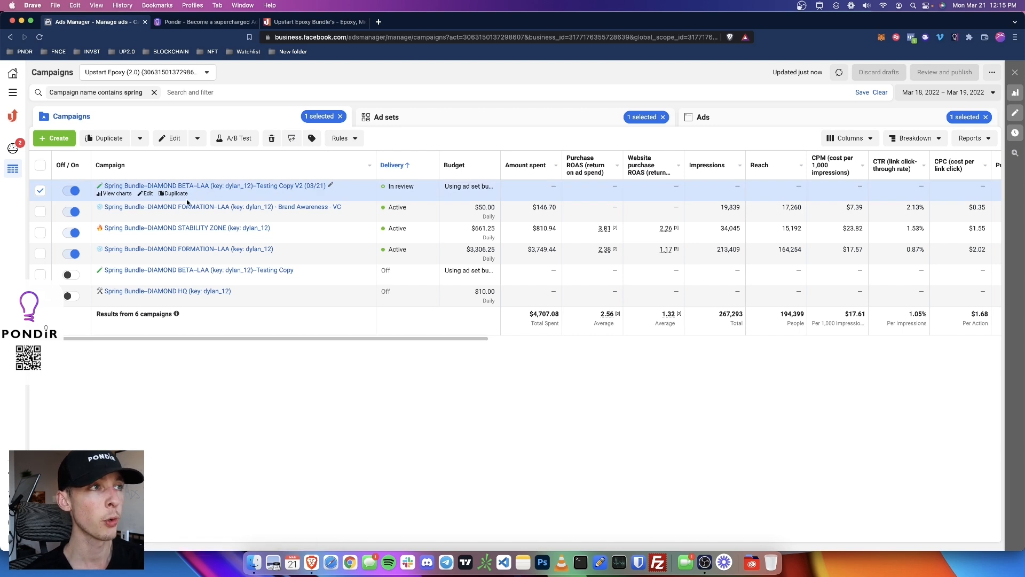
left_click(165, 185)
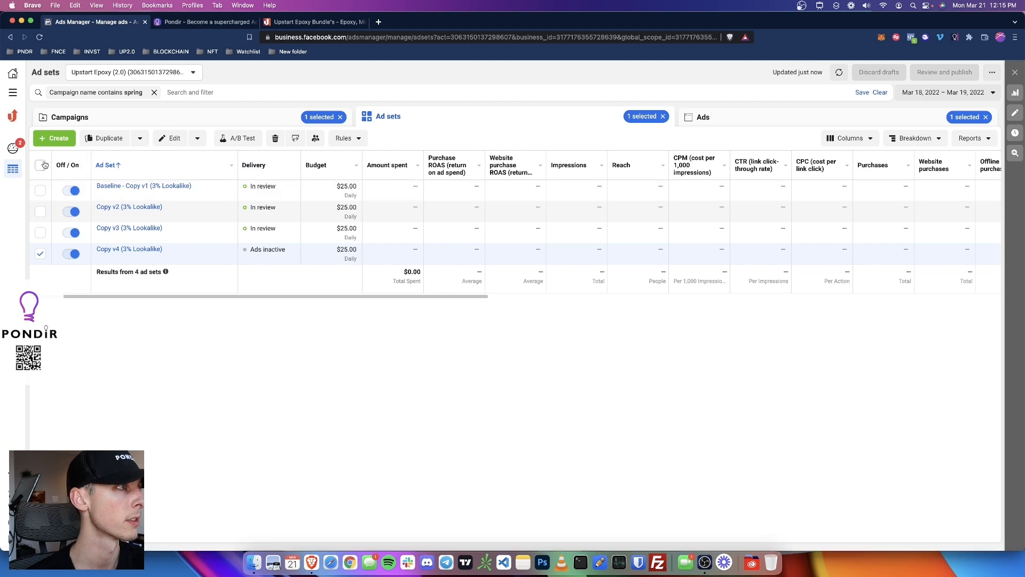
left_click(170, 139)
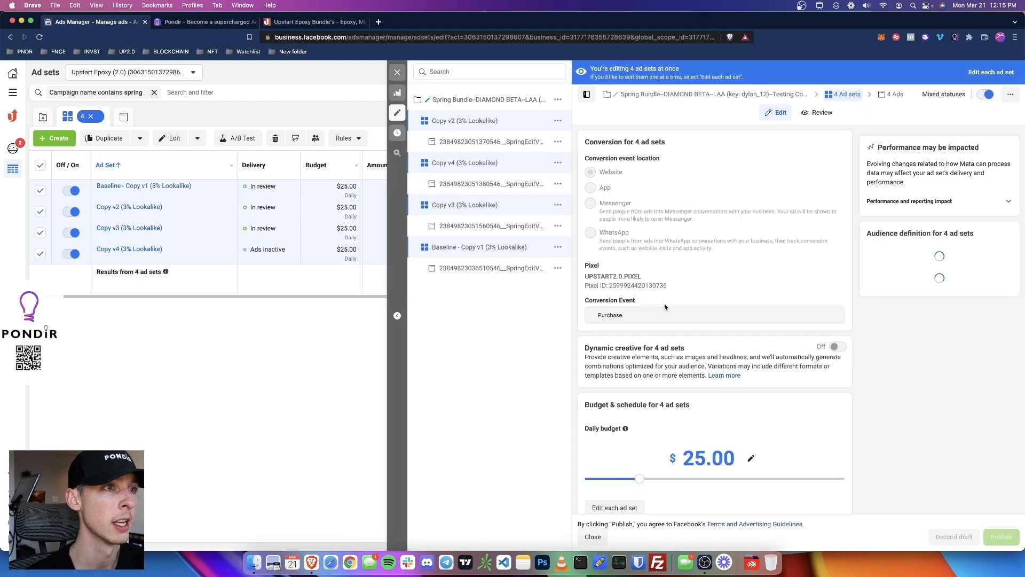
mouse_move(625, 310)
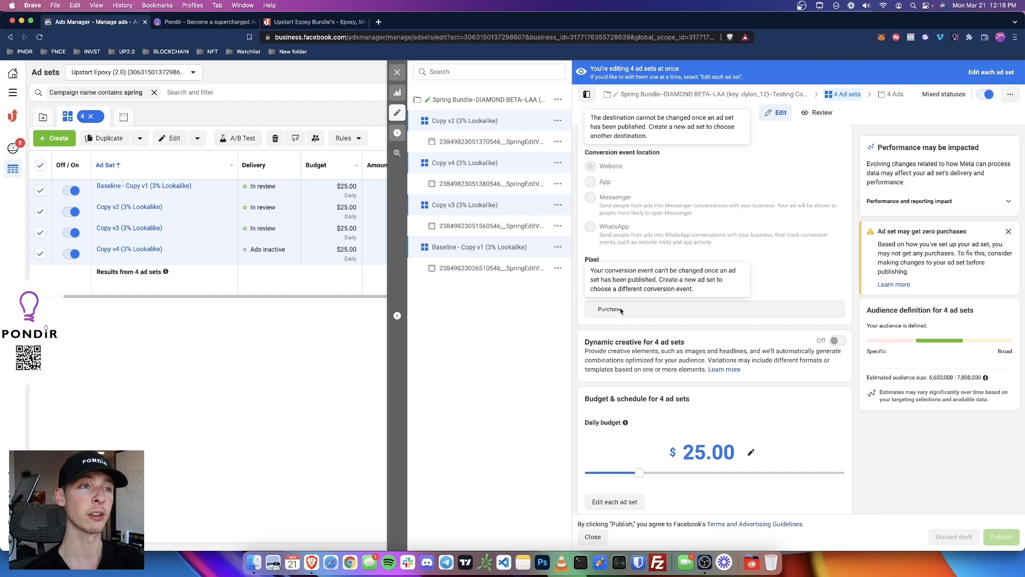
Step: Close the ad set editor and turn off the Testing Copy V2 (03/21) campaign in the campaign list
left_click(397, 72)
left_click(312, 118)
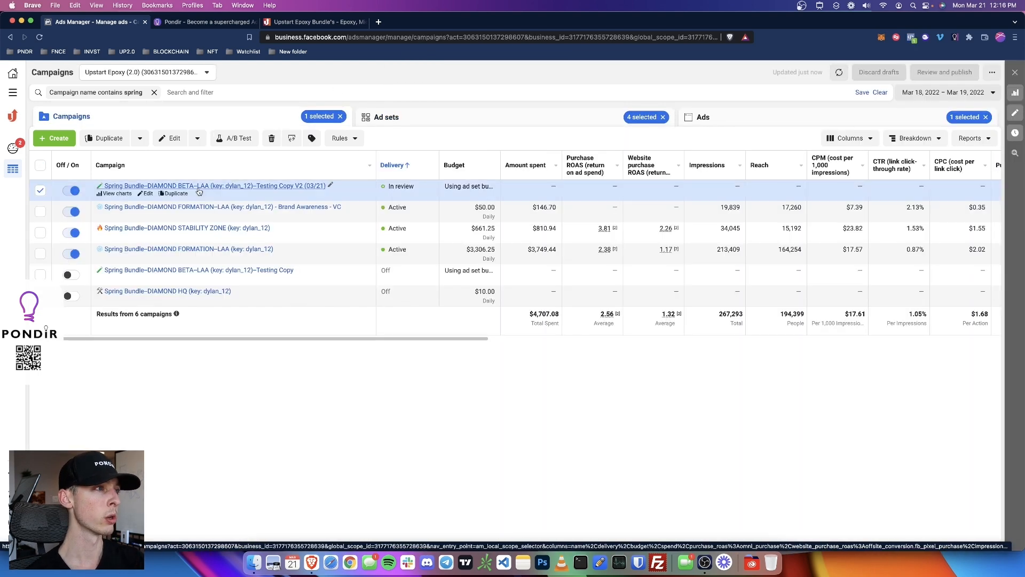
left_click(71, 191)
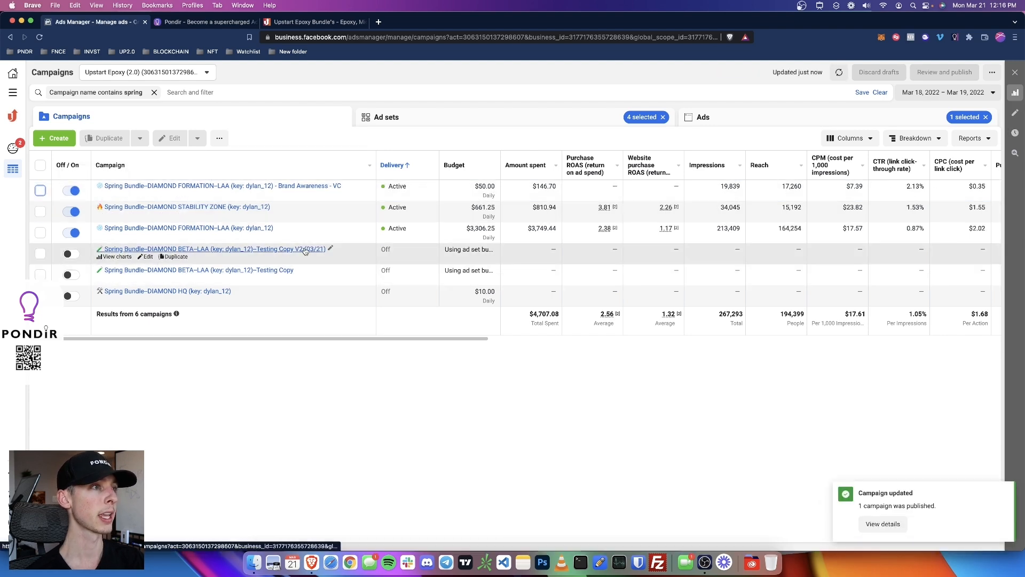
Step: Duplicate the Testing Copy V2 (03/21) campaign as one new campaign, keeping existing reactions, comments and shares on the new ads
left_click(168, 257)
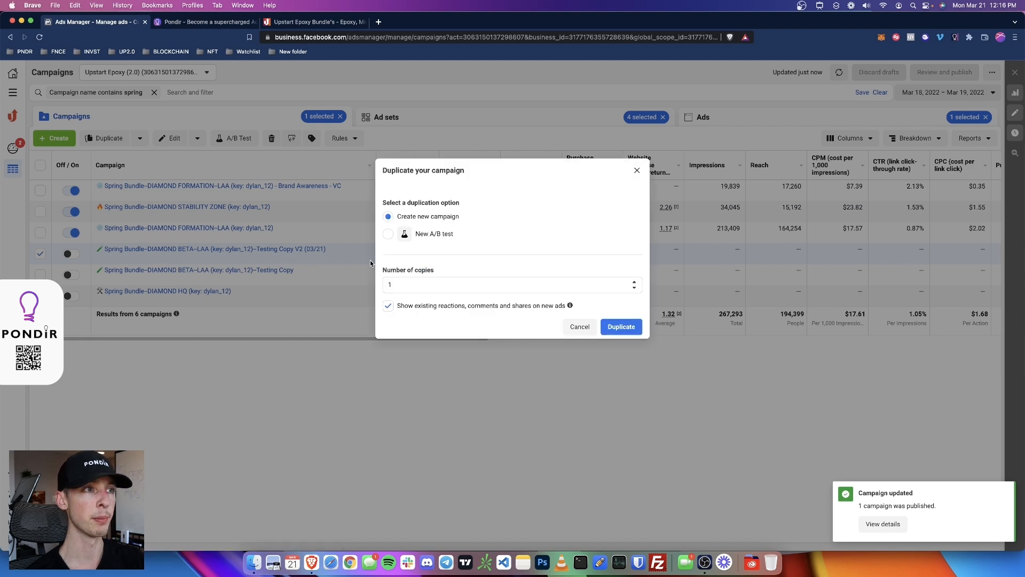
left_click(621, 326)
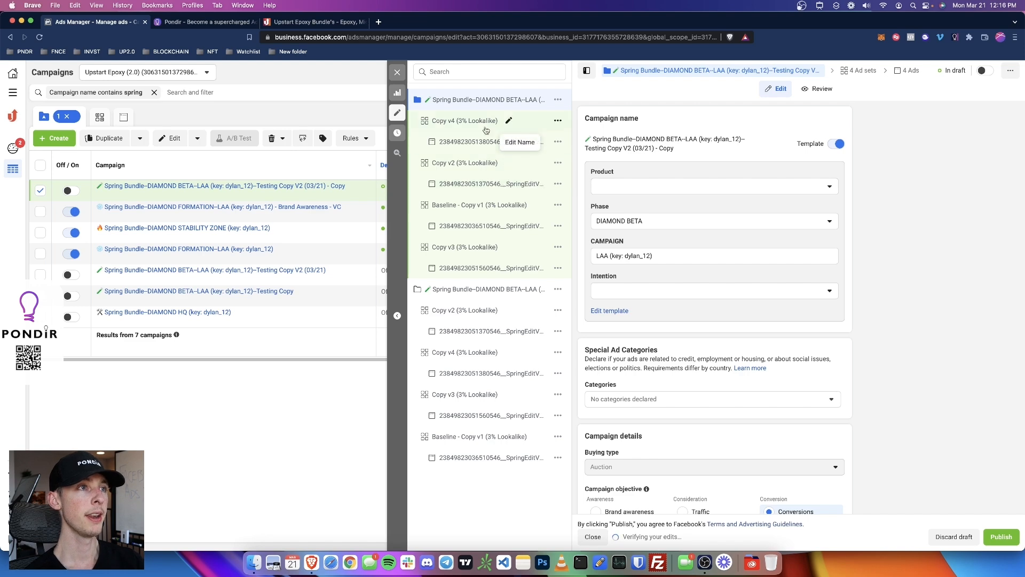
Step: Set the conversion event of all four ad sets in the duplicated campaign to Add to cart and publish the drafts
left_click(465, 122)
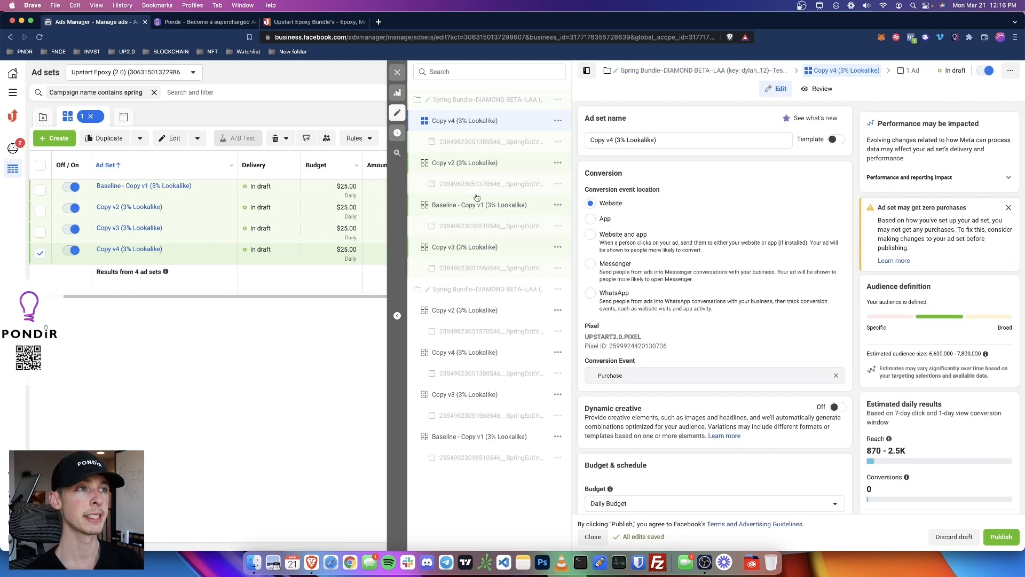
left_click(455, 247, "shift")
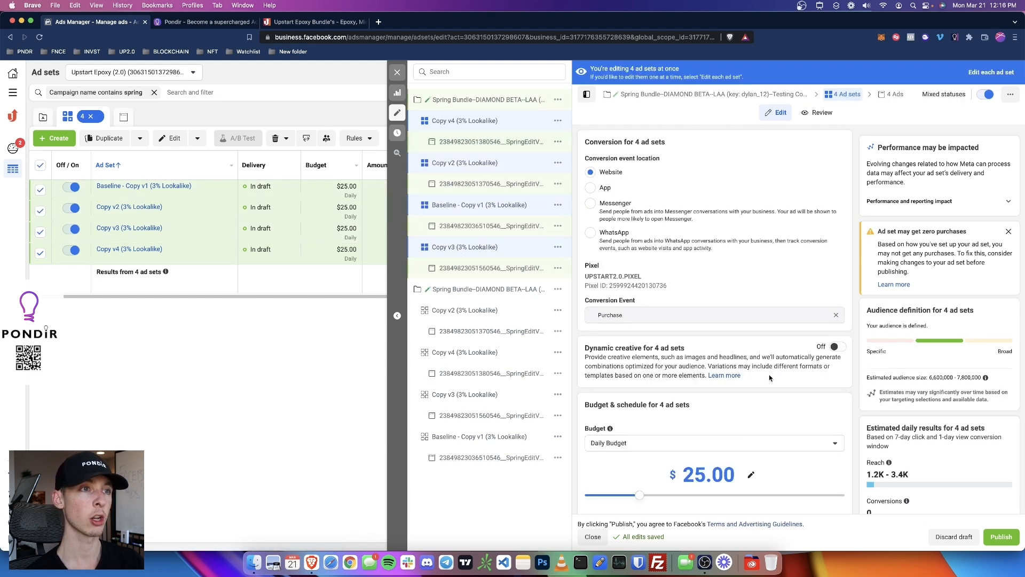
left_click(836, 316)
type("add")
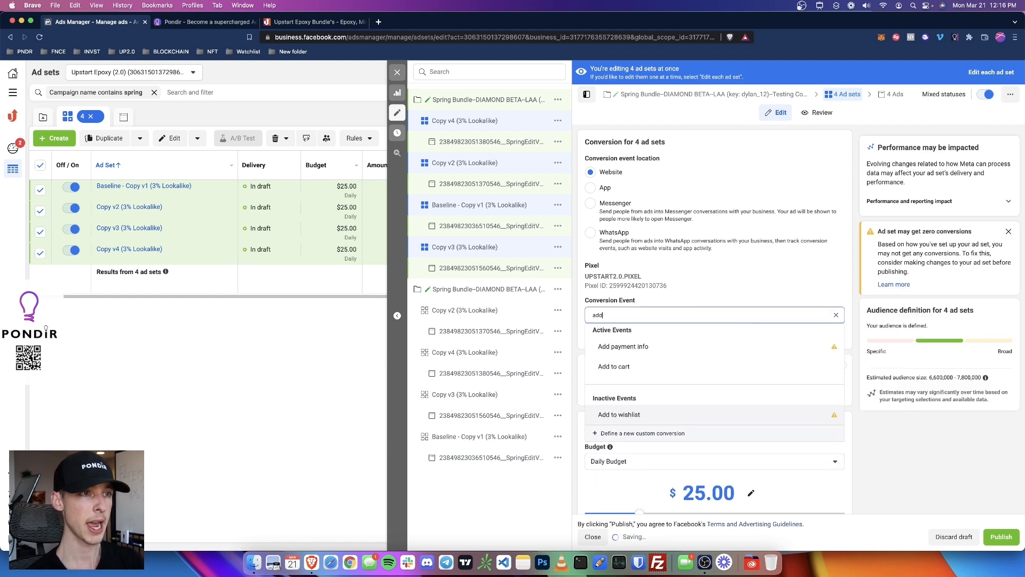
left_click(614, 366)
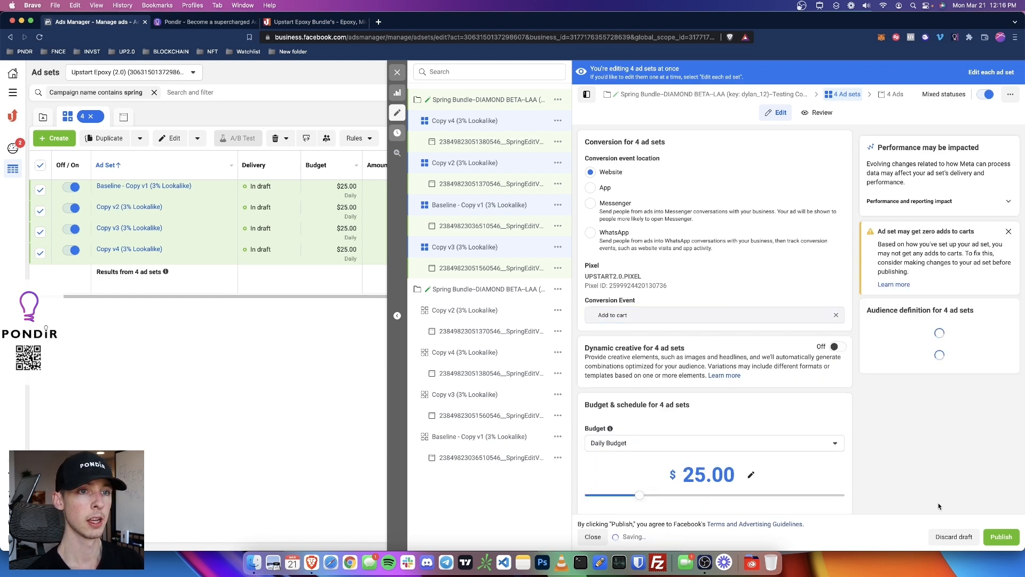
left_click(1001, 537)
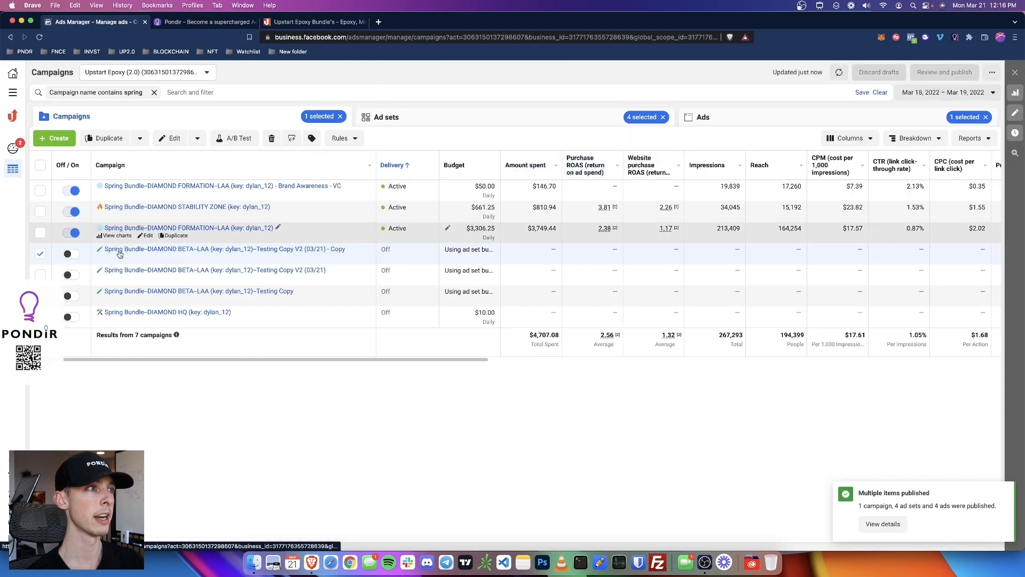
Step: Delete the original Testing Copy V2 (03/21) campaign, leaving its duplicate unselected
left_click(40, 254)
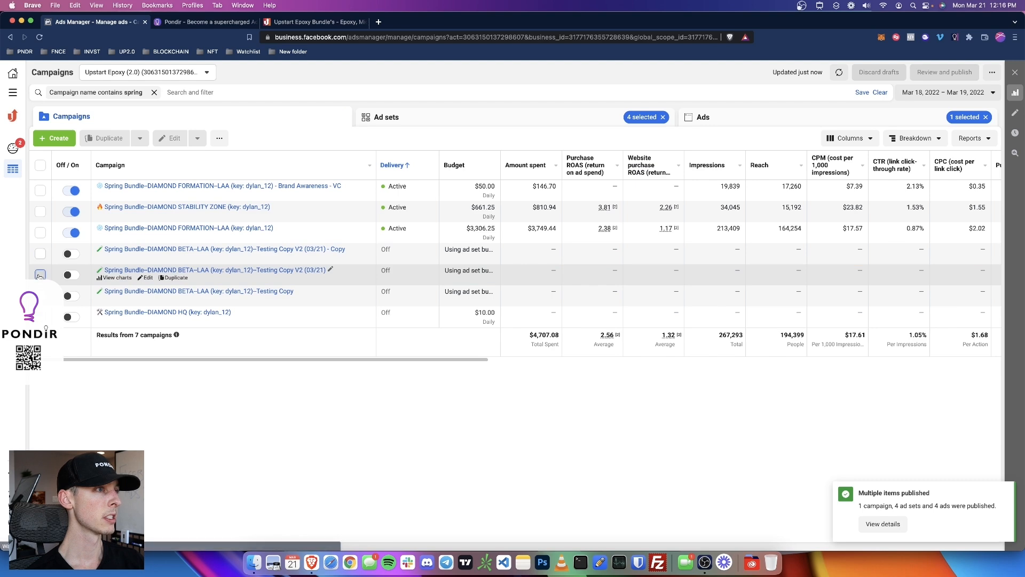
left_click(40, 274)
left_click(271, 138)
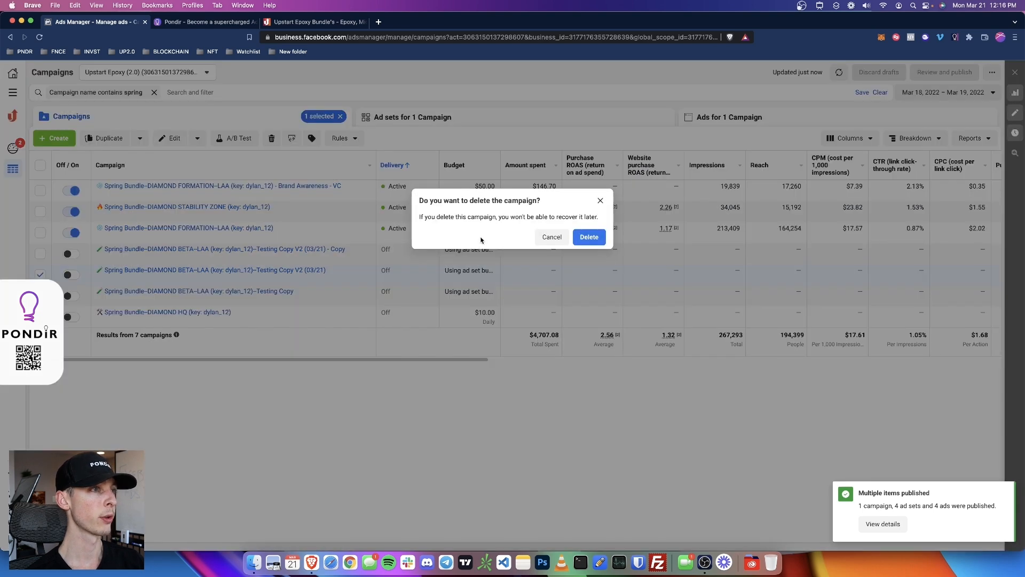
left_click(576, 239)
Step: Replace "Copy" with "ATC" at the end of the duplicated campaign's name, publish the rename and turn the campaign on
left_click(353, 249)
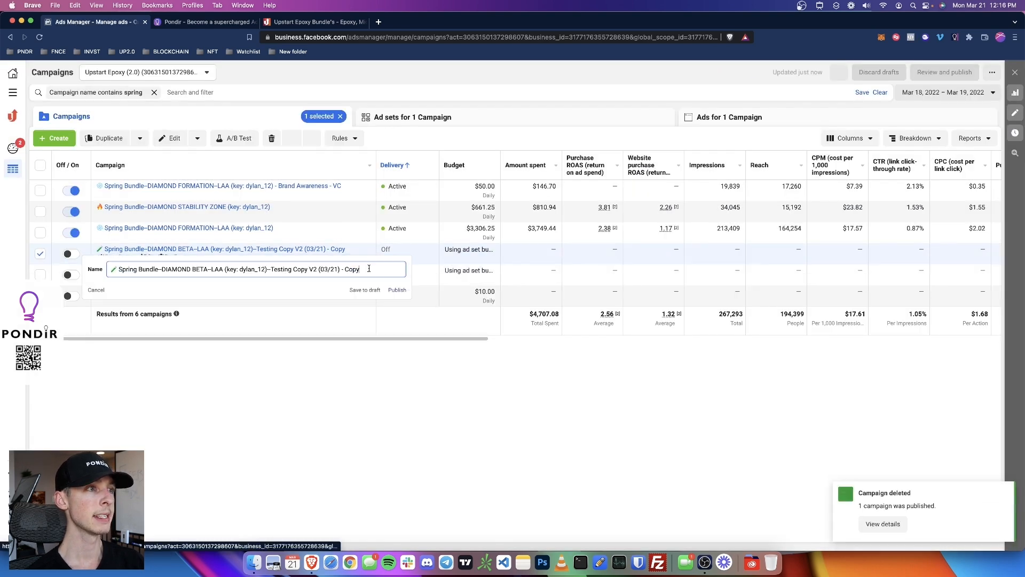
double_click(368, 269)
type("ATC")
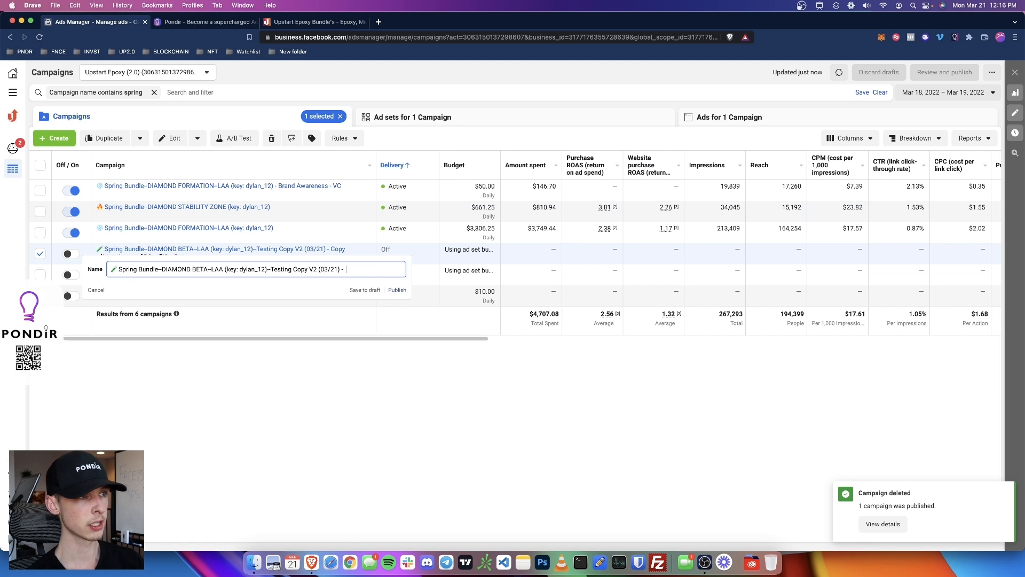
key("Return")
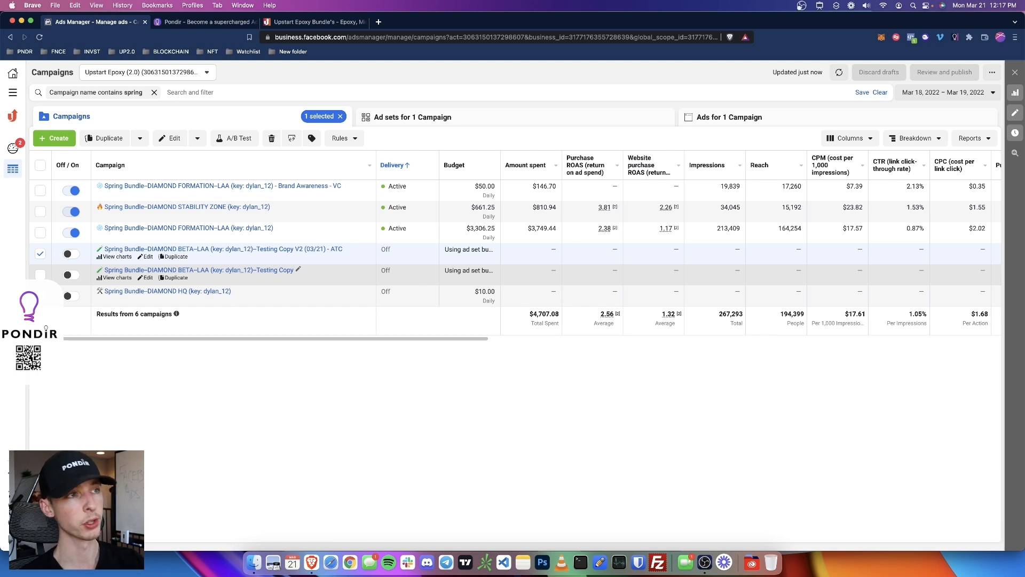
left_click(71, 253)
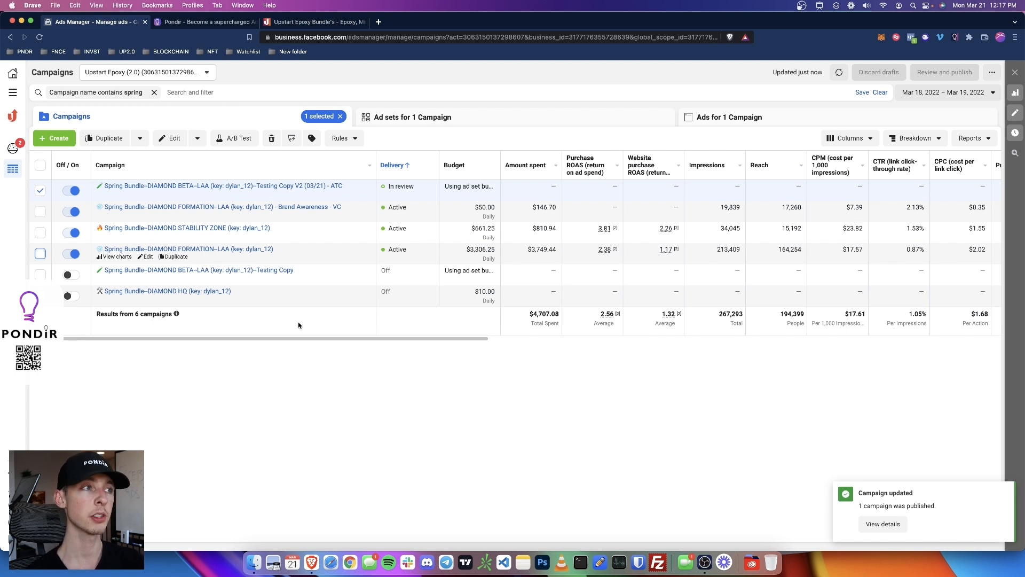
Step: Open the ad sets of the earlier Testing Copy campaign and show their results for yesterday
left_click(130, 271)
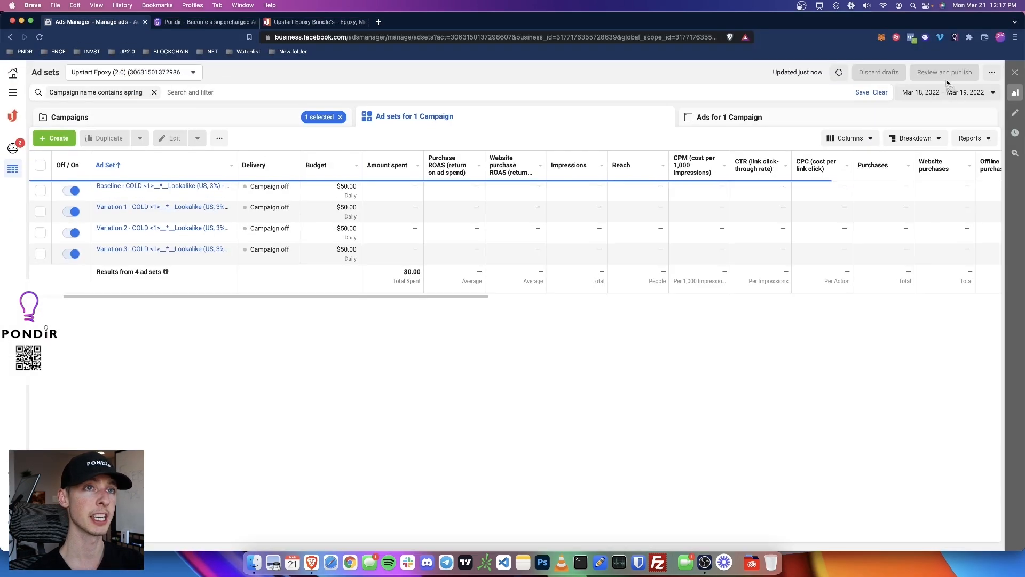
left_click(942, 92)
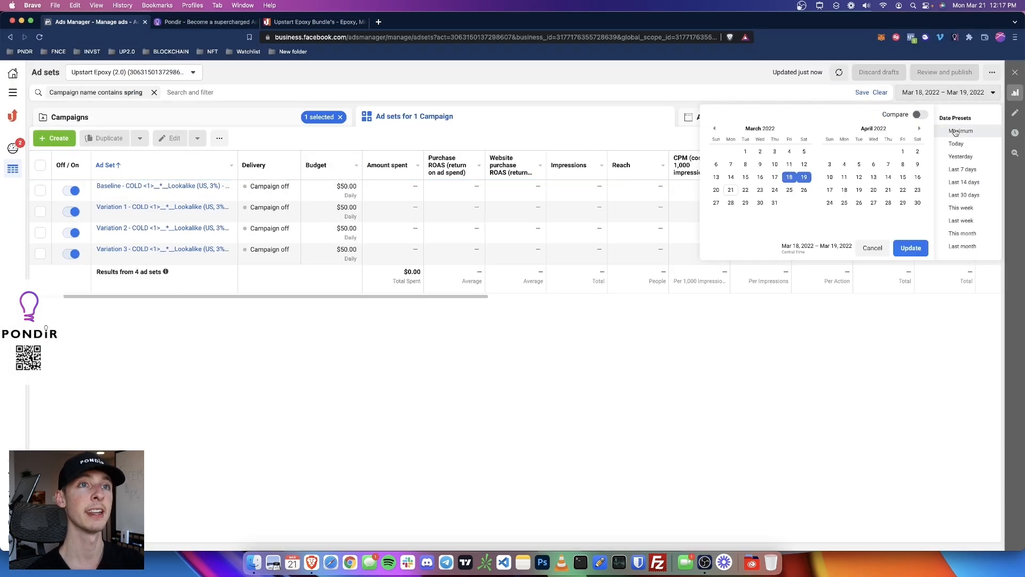
left_click(959, 156)
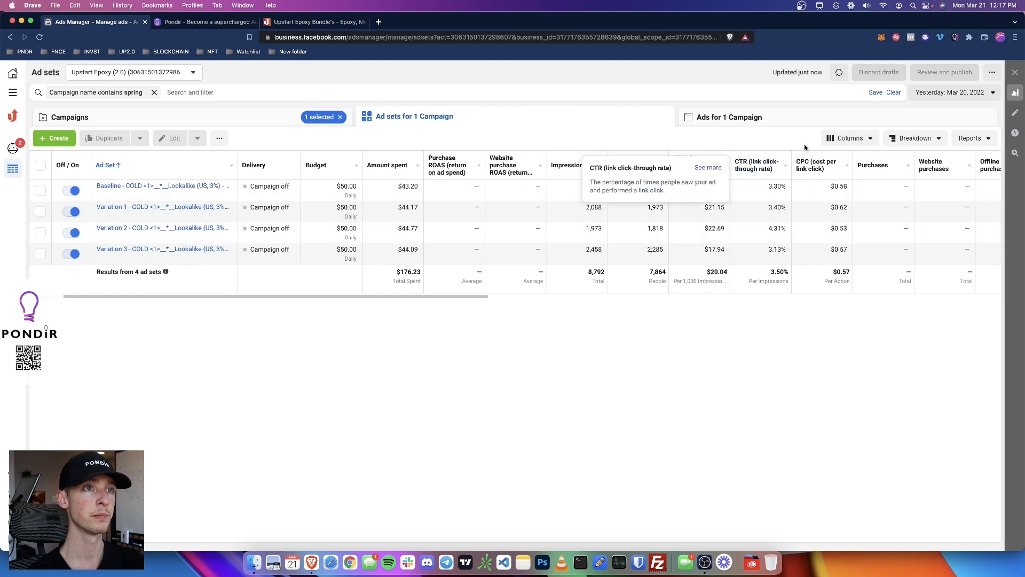
Step: Sort the earlier campaign's ads by link click-through rate, highest first, and review the top ad's creative and primary text without changing it
left_click(829, 119)
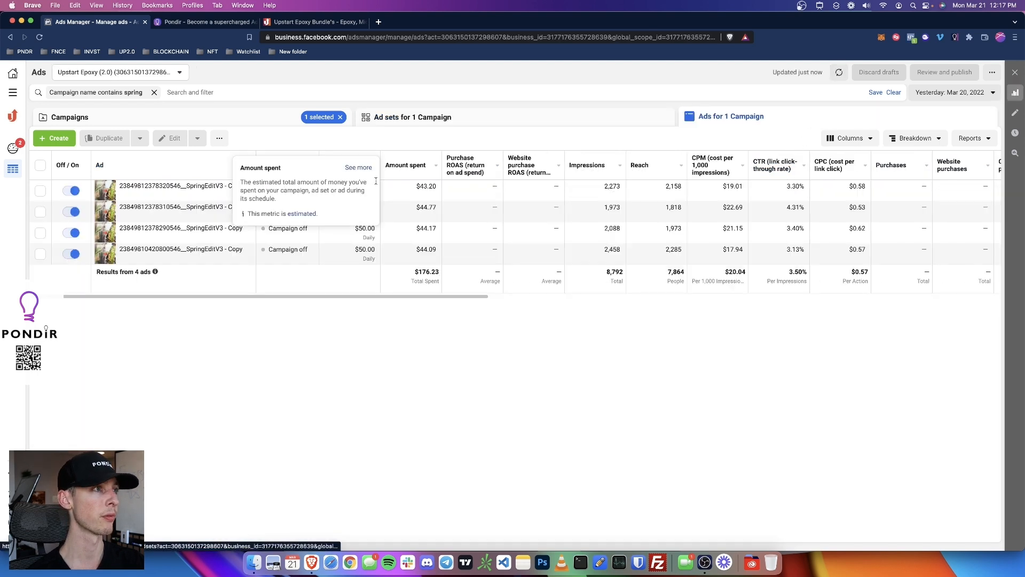
left_click(777, 168)
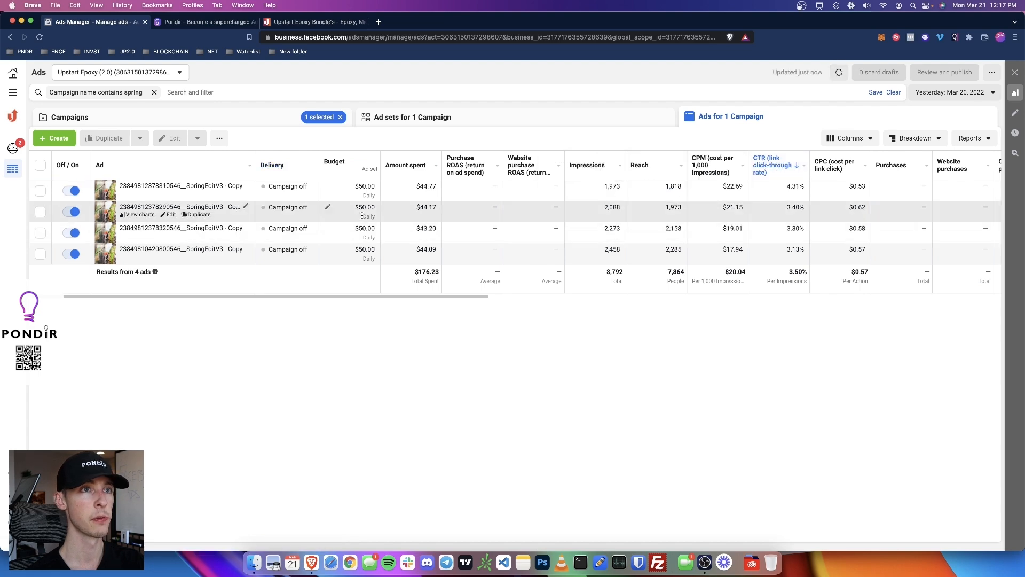
left_click(170, 194)
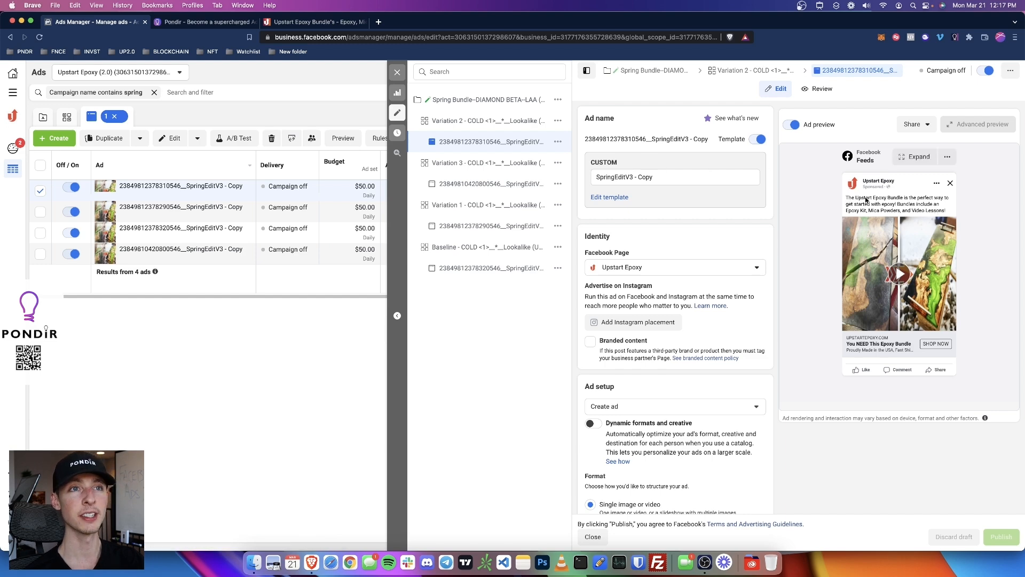
left_click(398, 72)
Step: Widen the ad set name column and compare the four ad sets, temporarily boxing the names and the click-through rates of Baseline and Variation 2
left_click(412, 116)
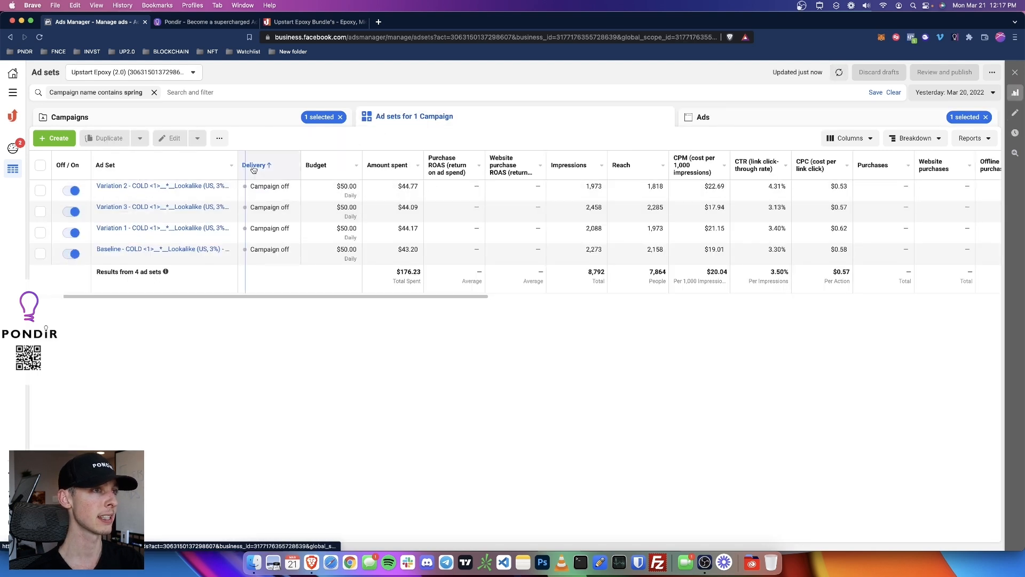
left_click_drag(238, 165, 291, 165)
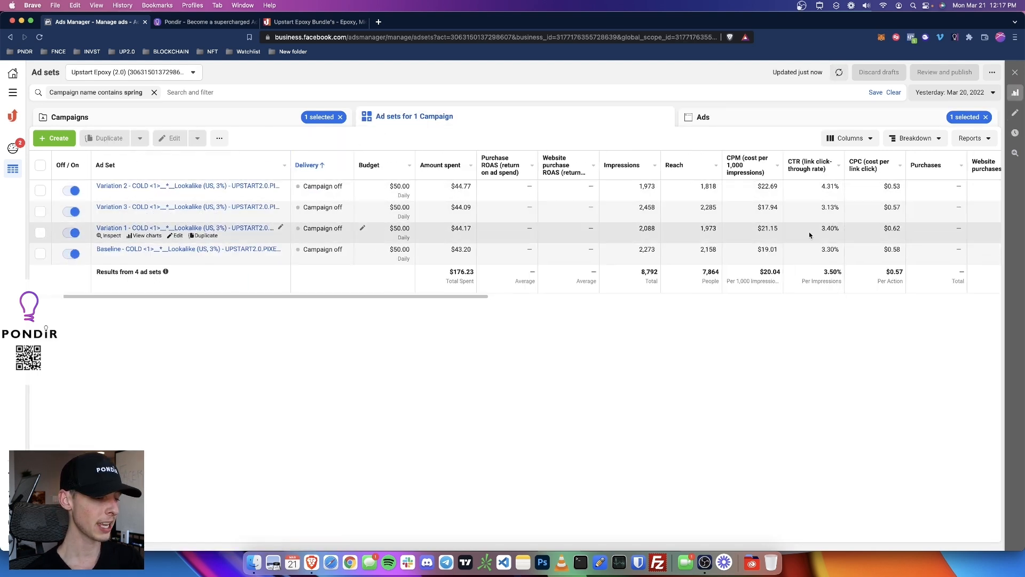
key("ctrl+alt+a")
left_click_drag(811, 239, 855, 262)
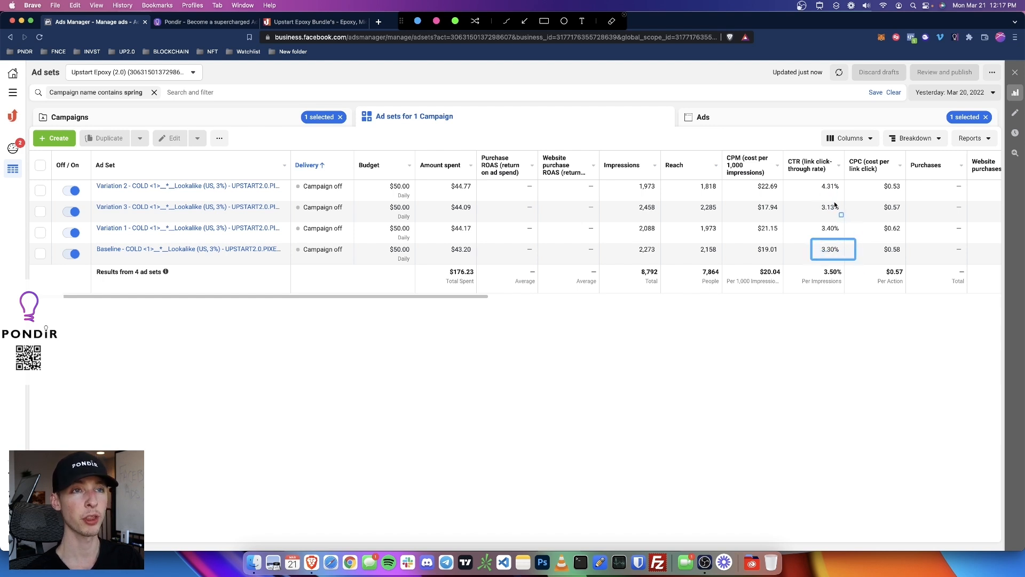
mouse_move(800, 178)
left_mouse_down()
mouse_move(871, 205)
mouse_move(861, 201)
left_mouse_up()
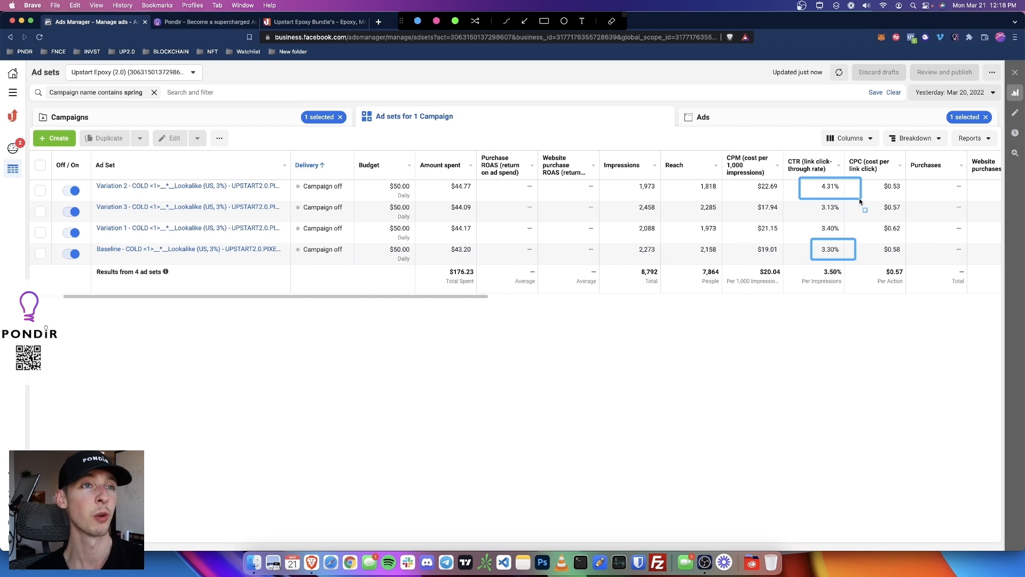
left_click_drag(799, 179, 861, 202)
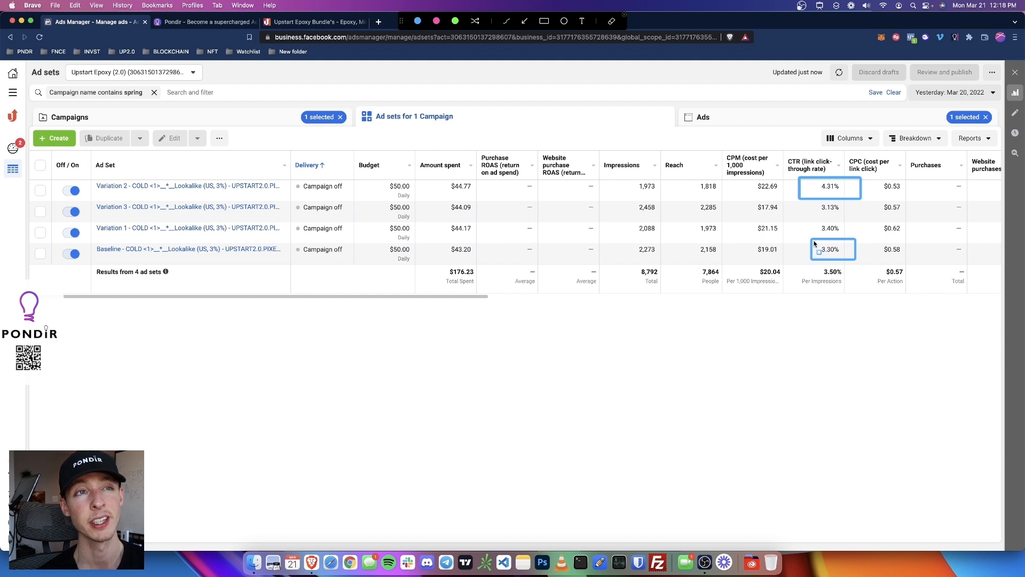
mouse_move(28, 156)
left_mouse_down()
mouse_move(305, 248)
mouse_move(324, 270)
left_mouse_up()
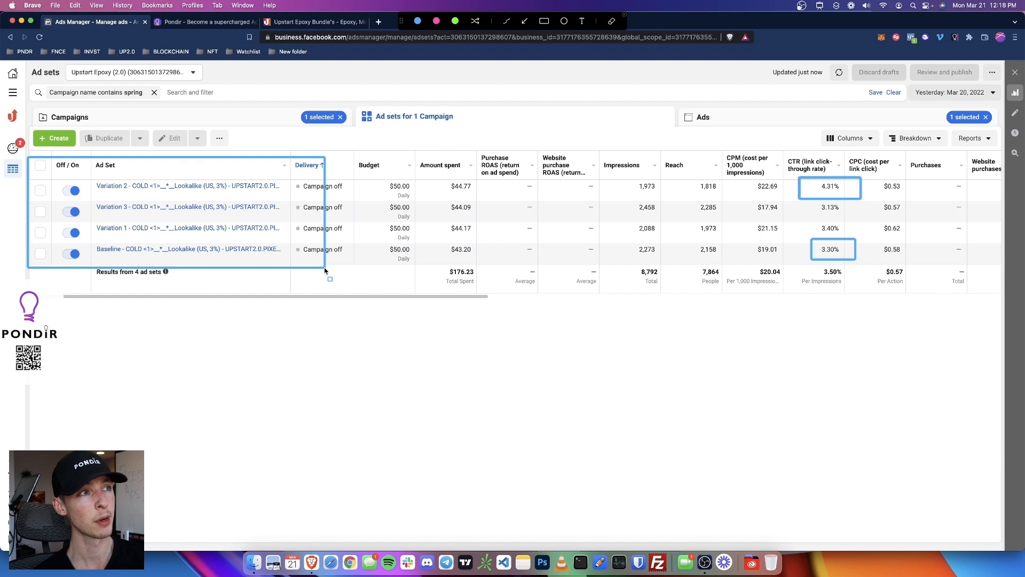
key("Escape")
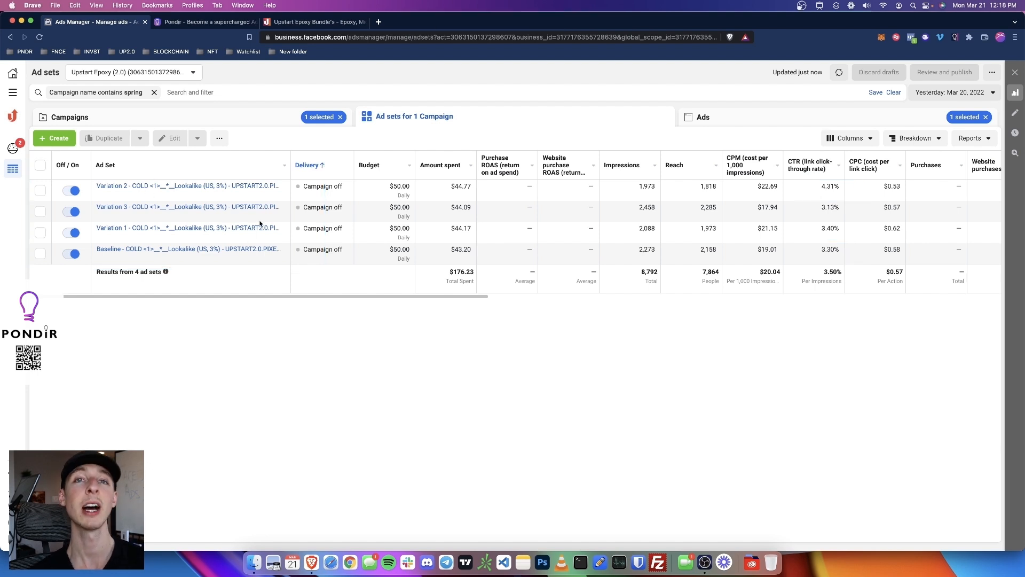